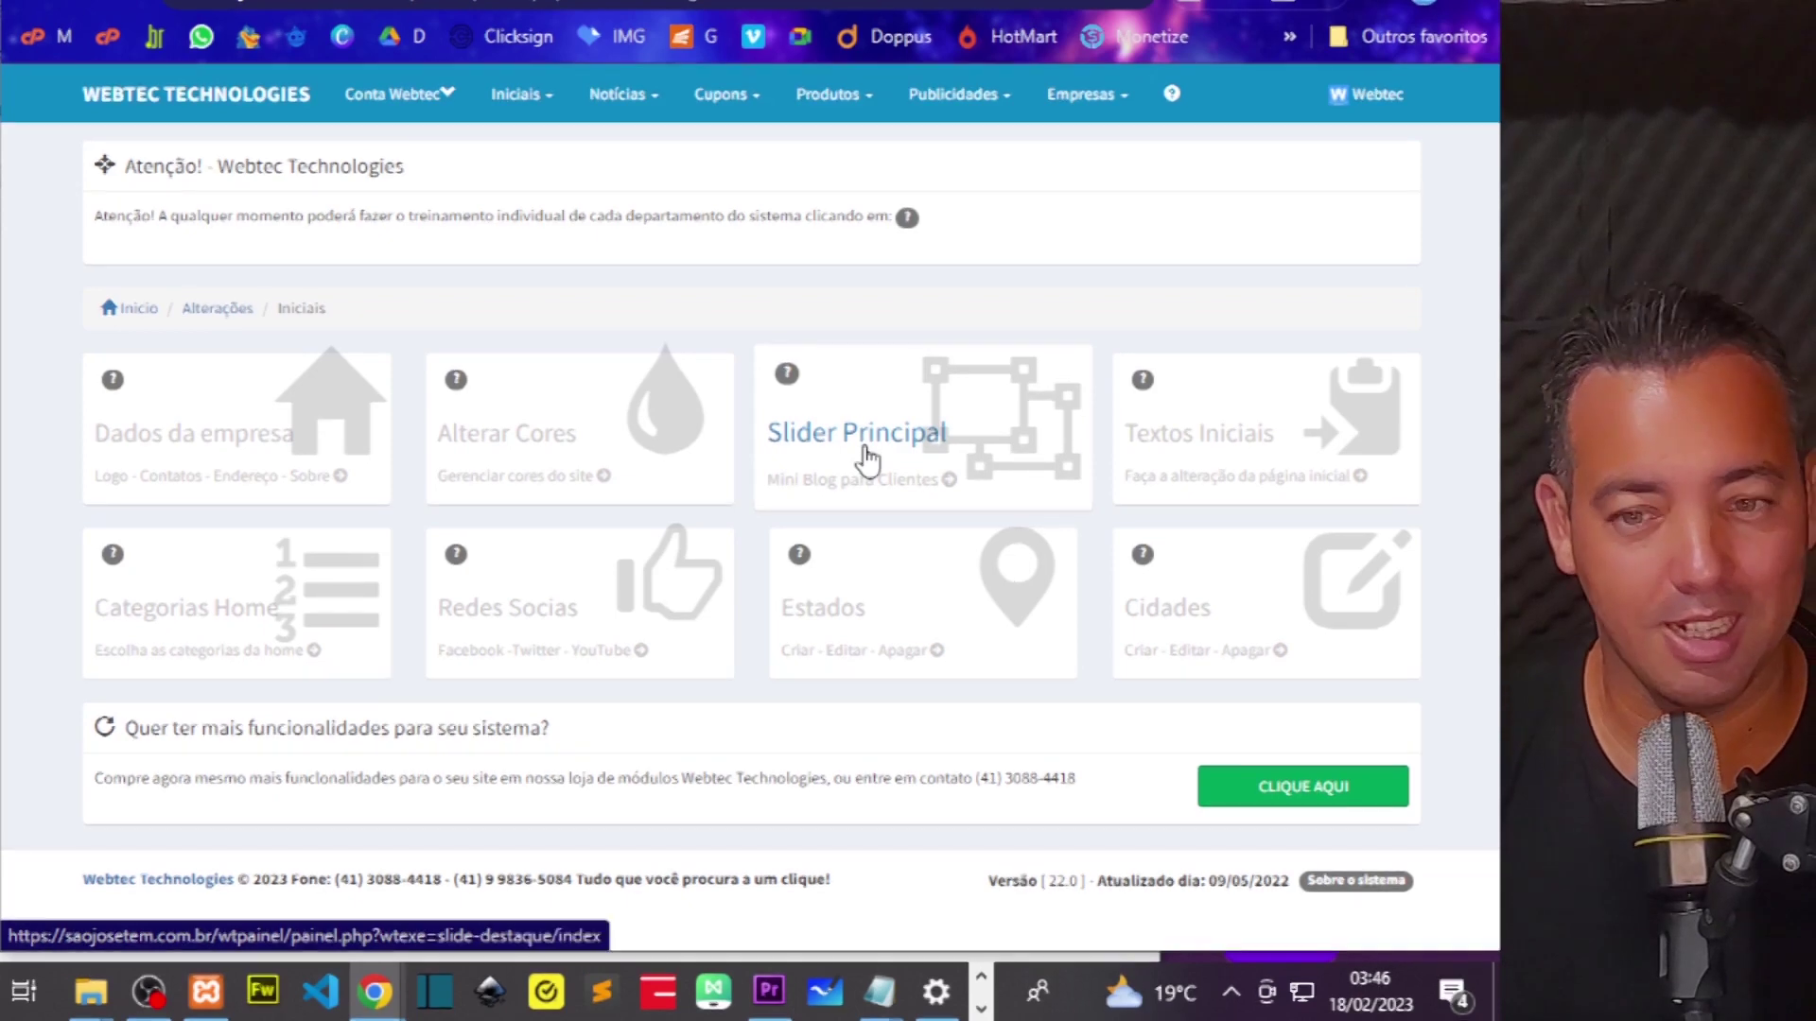
- Switch to the public site and examine the homepage's main slider banners and the sections below them
key("ctrl+Tab")
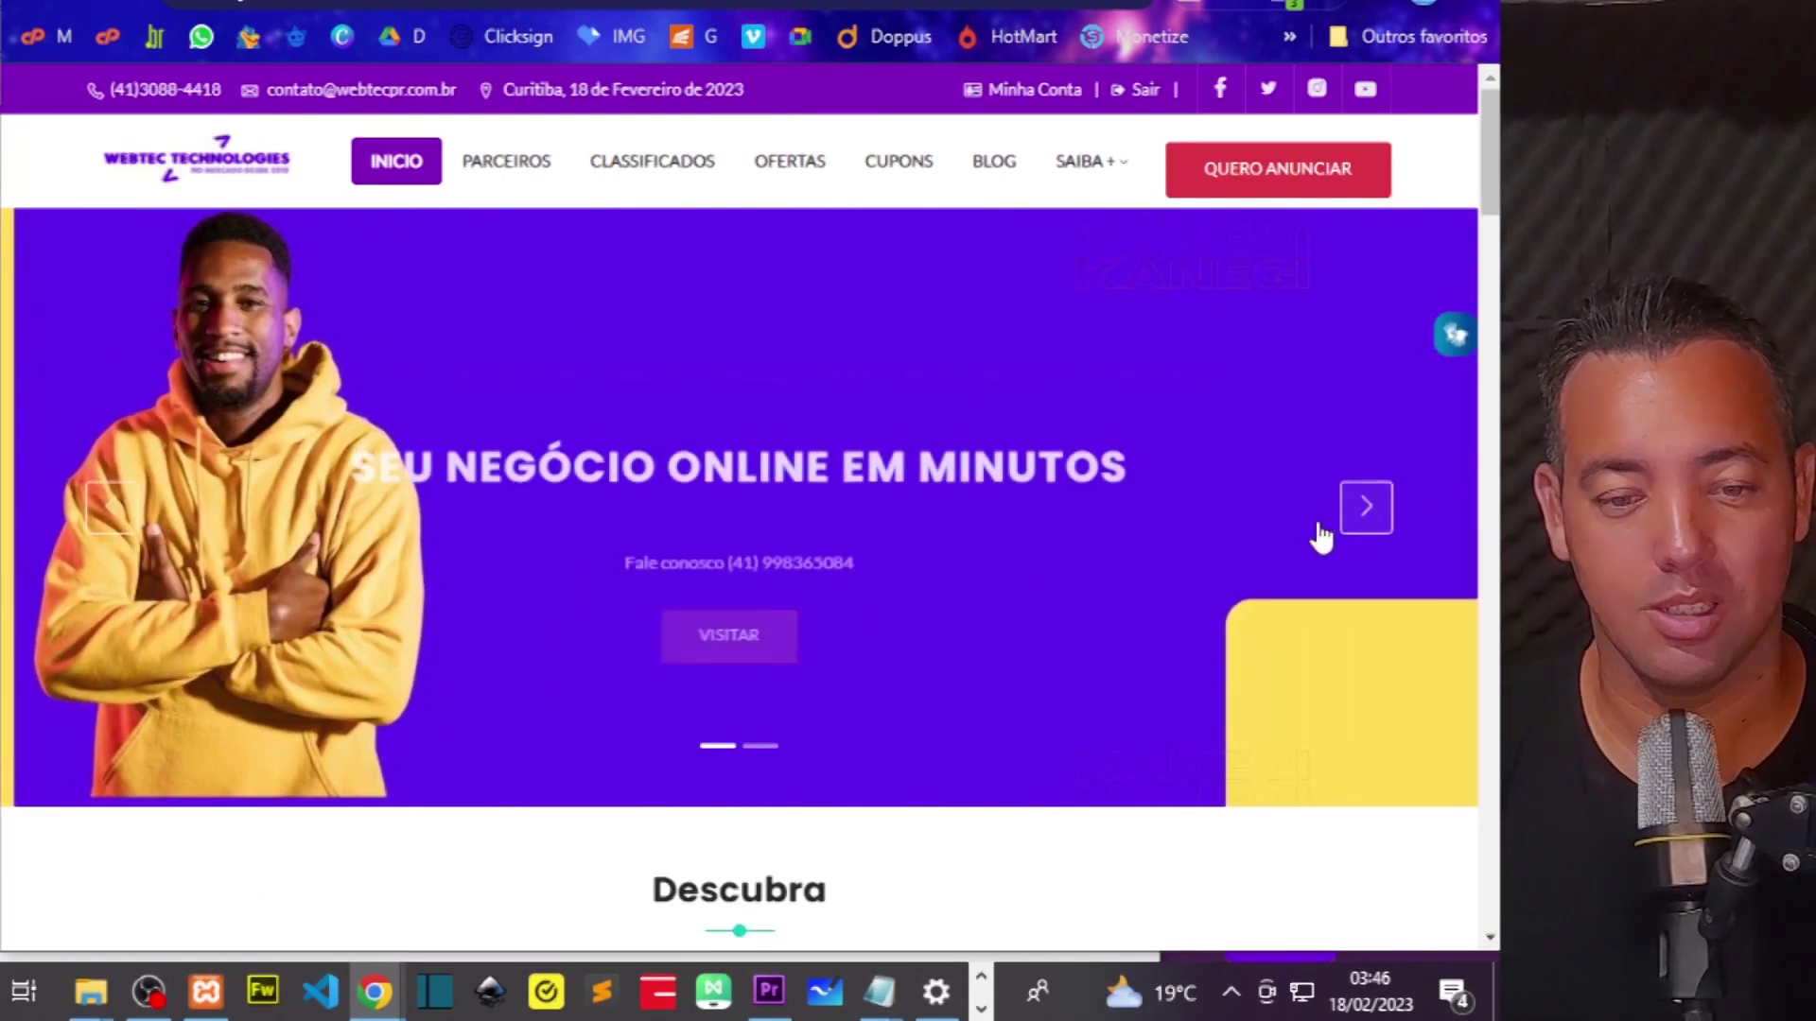
left_click(1366, 511)
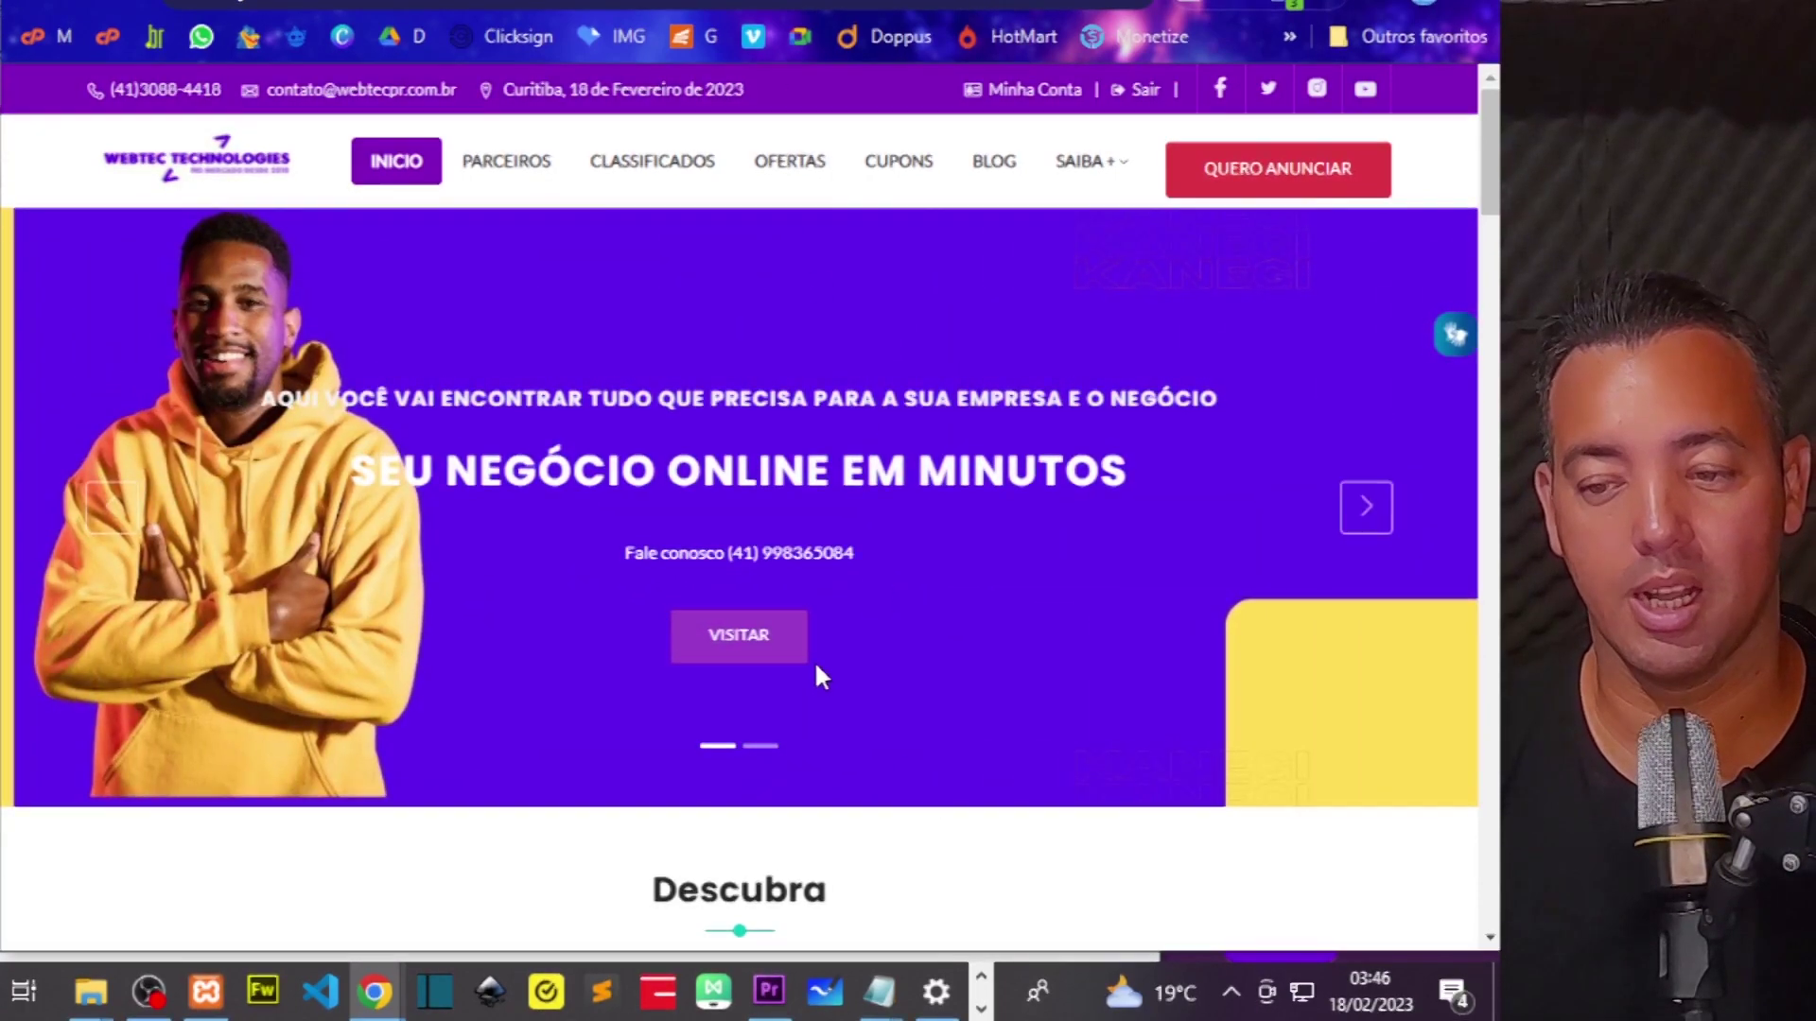
left_click(1363, 515)
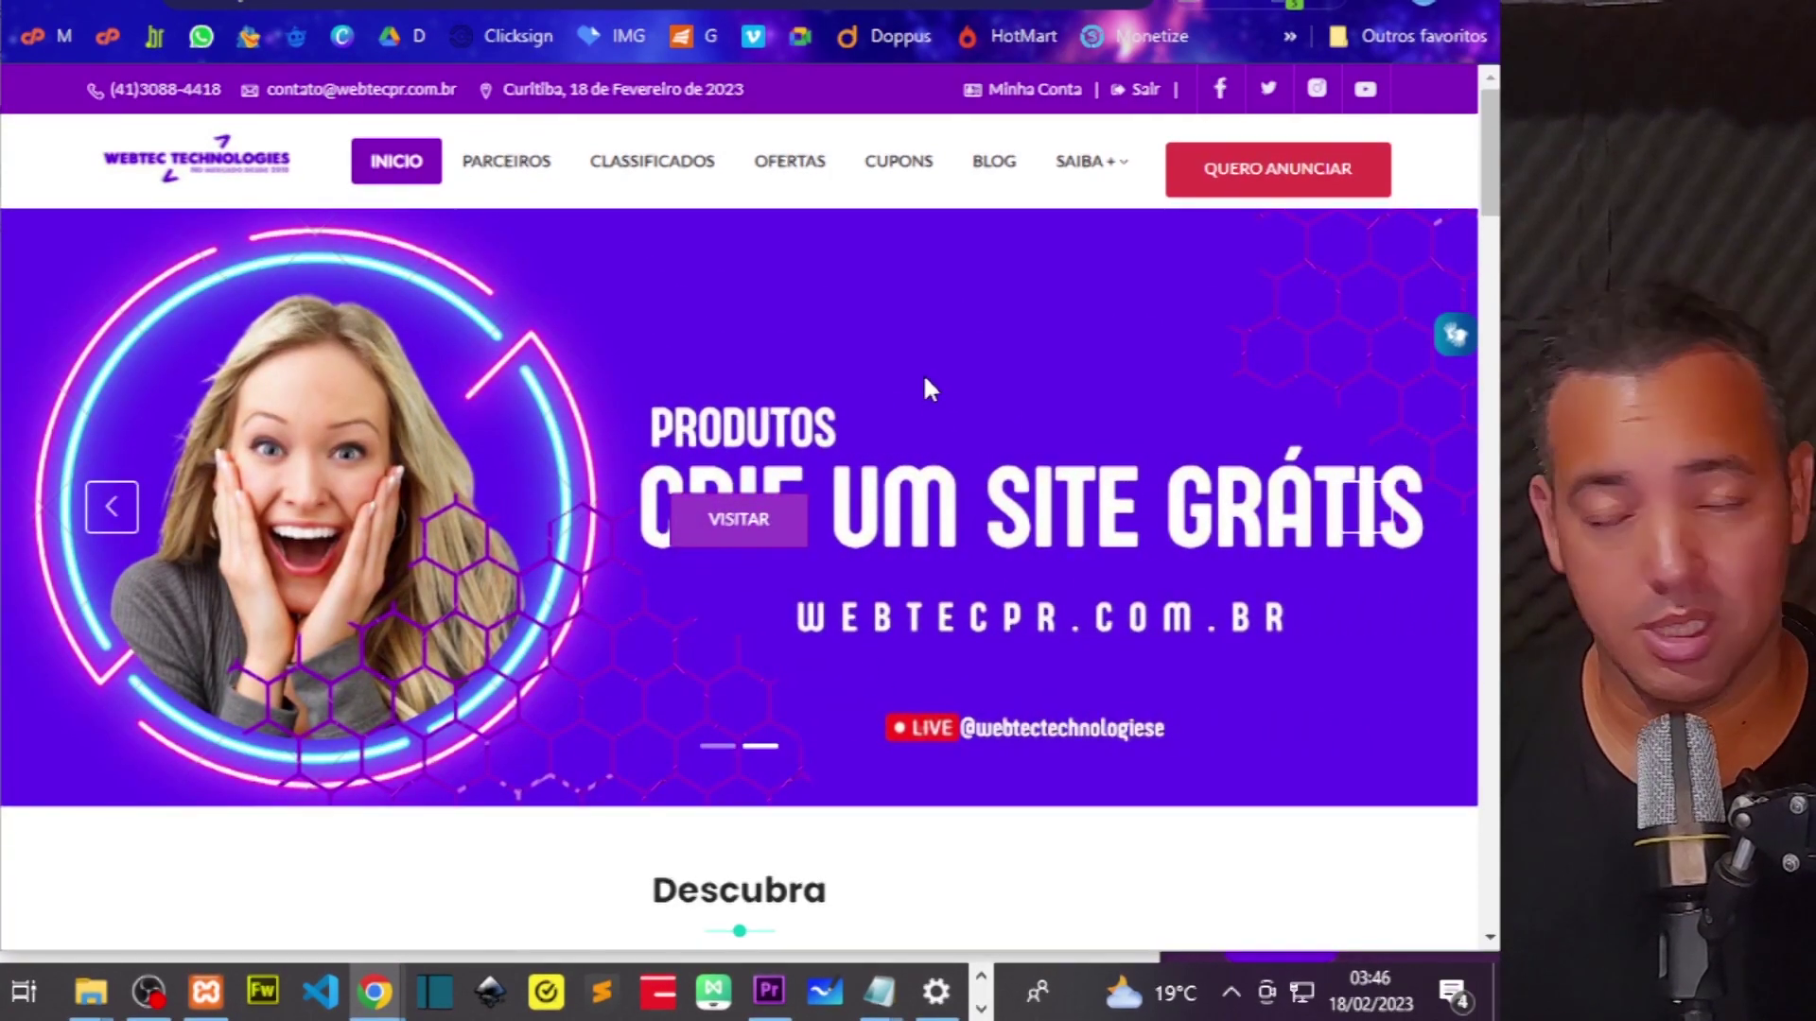
scroll(923, 372, "down", 12)
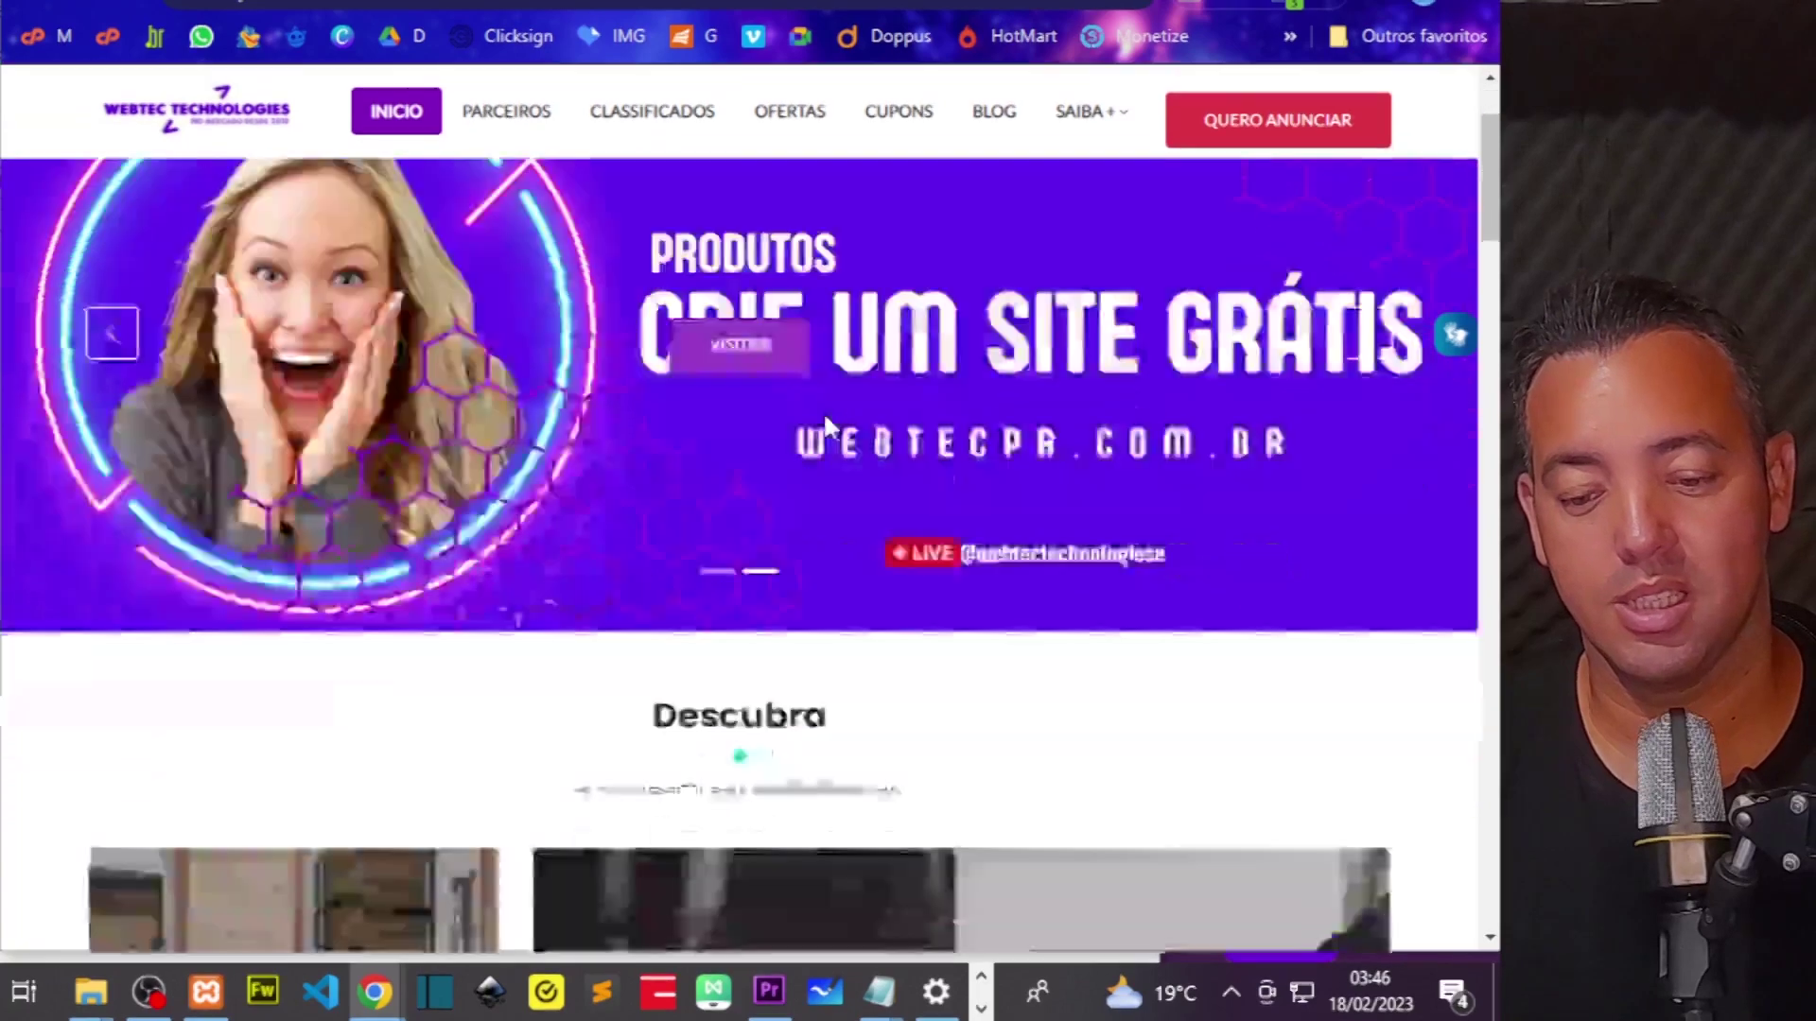
scroll(1165, 556, "down", 10)
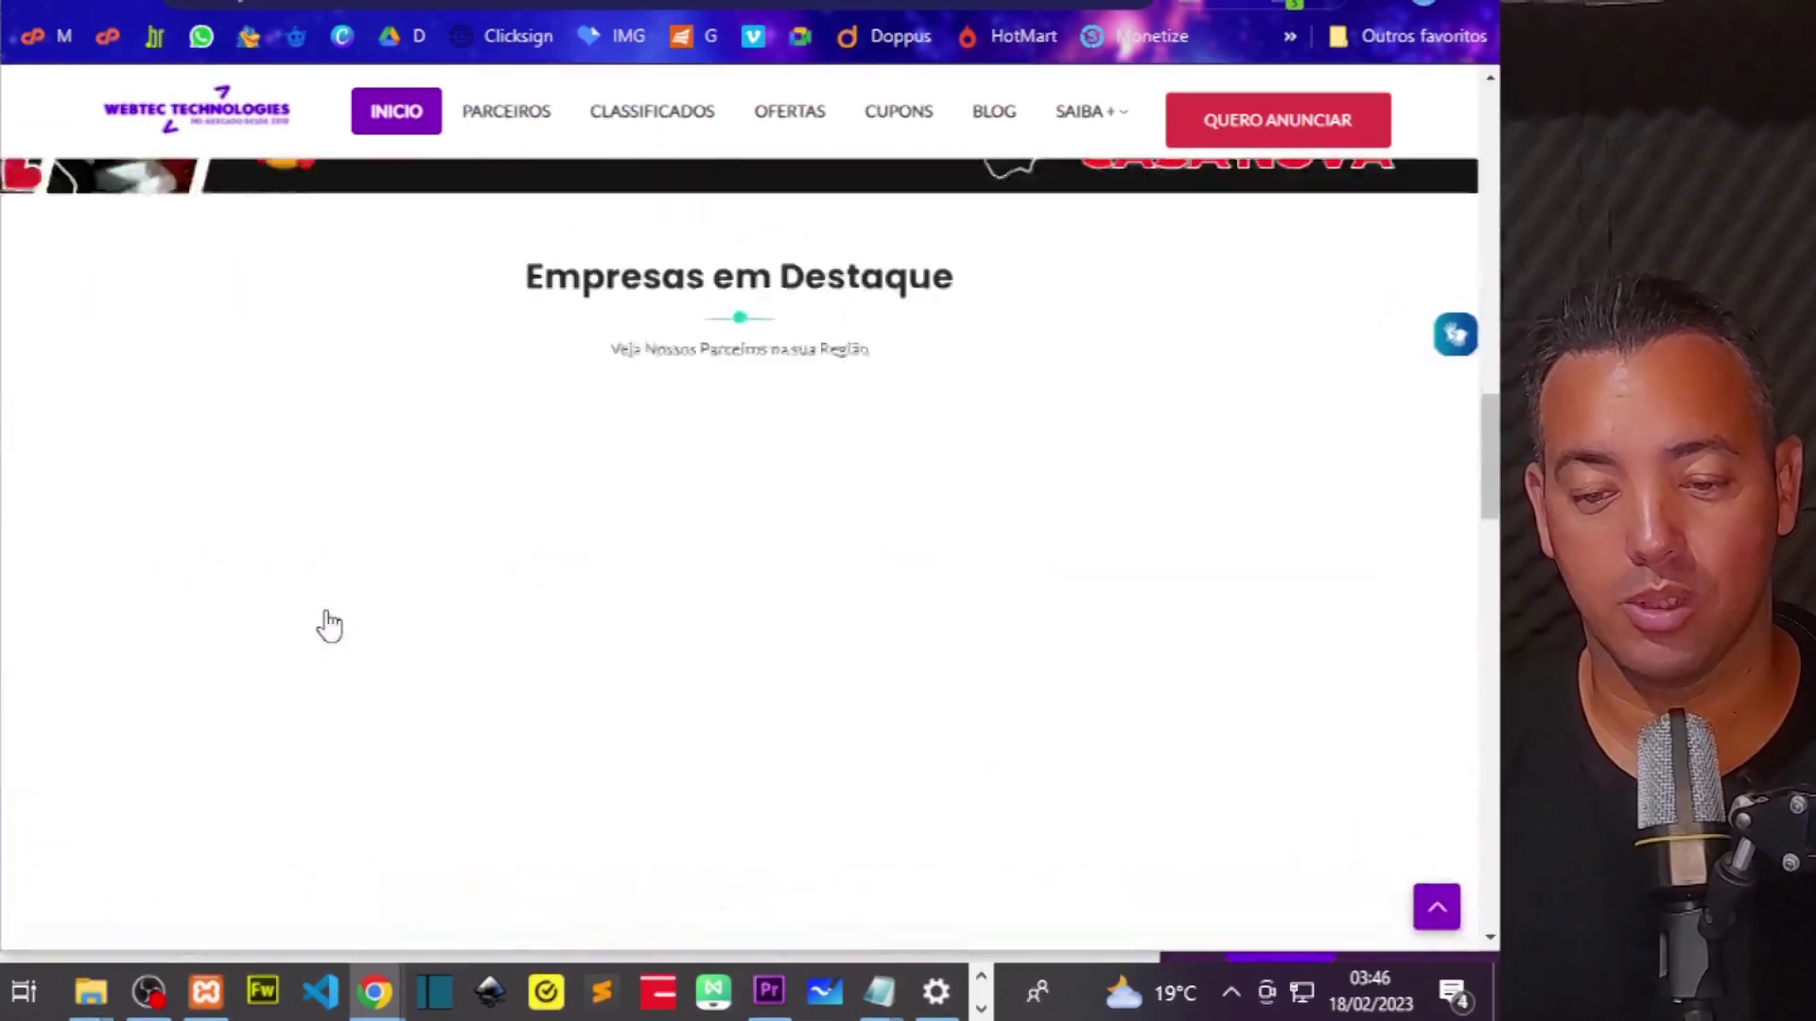
scroll(1046, 491, "up", 5)
left_click_drag(523, 353, 1090, 409)
scroll(1092, 426, "up", 10)
scroll(1095, 494, "up", 8)
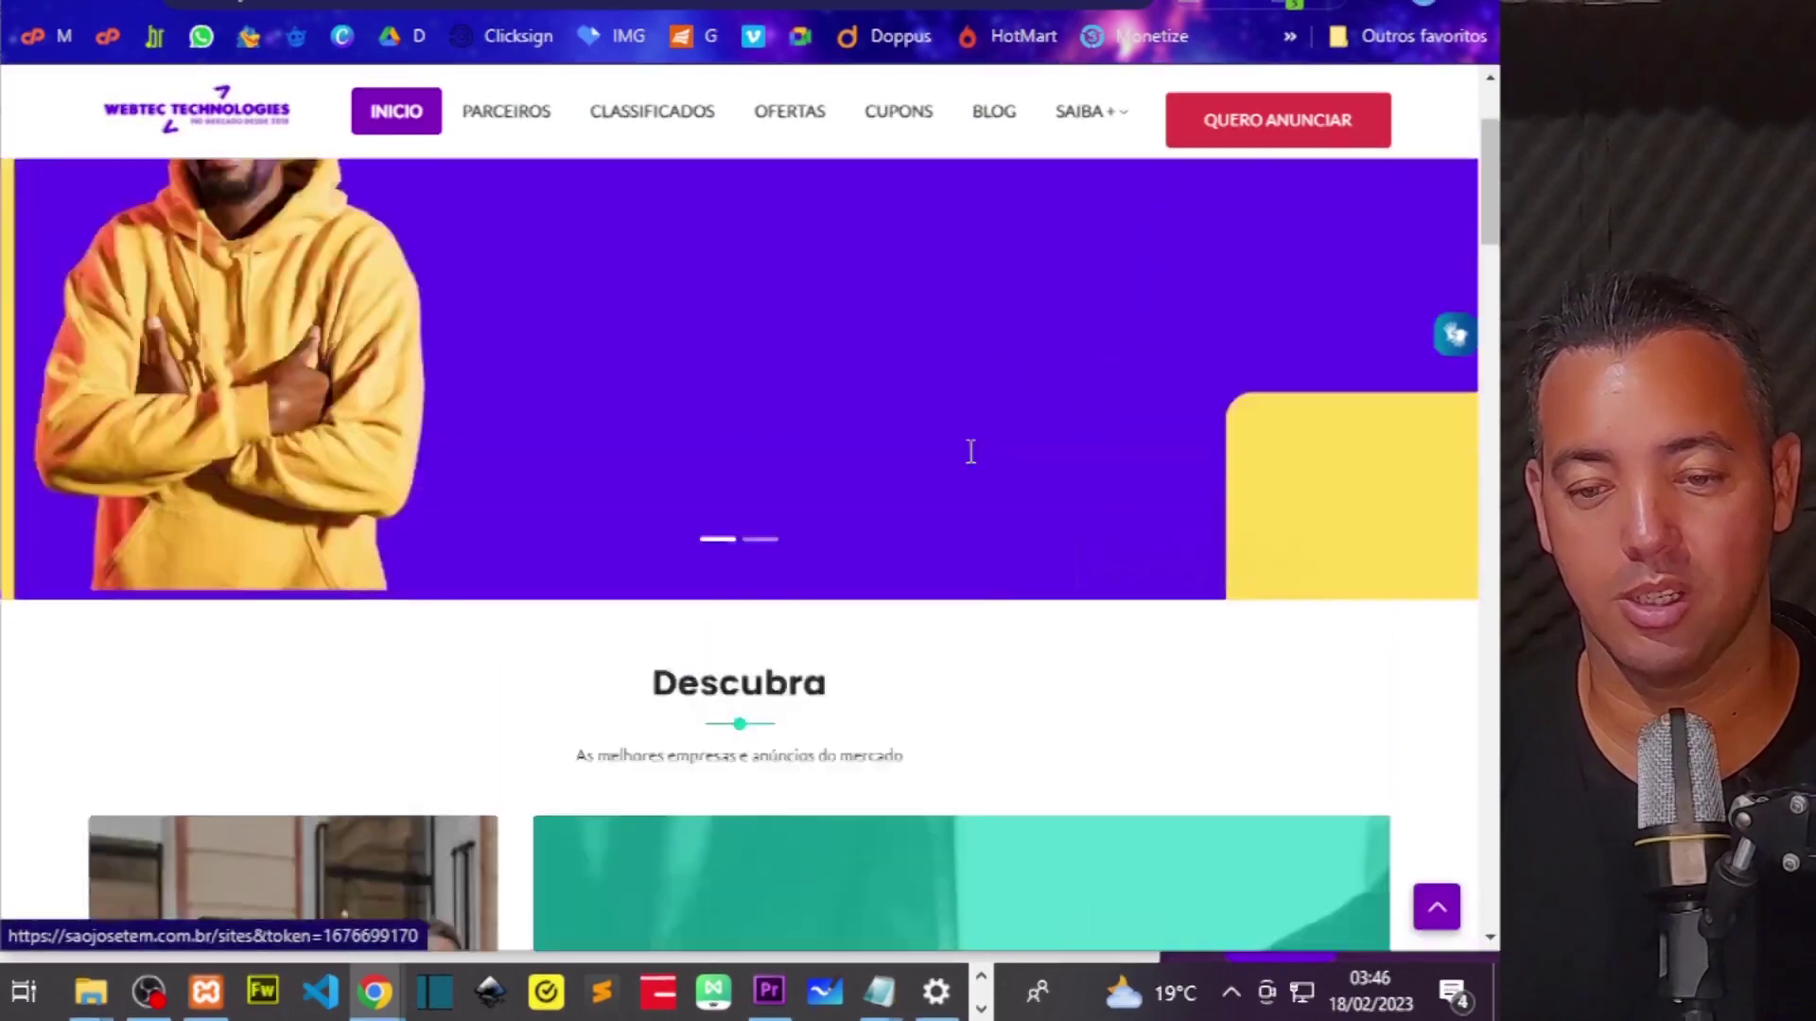
scroll(502, 407, "down", 2)
scroll(687, 413, "up", 2)
scroll(1078, 539, "down", 5)
scroll(1079, 539, "up", 5)
left_click(1398, 507)
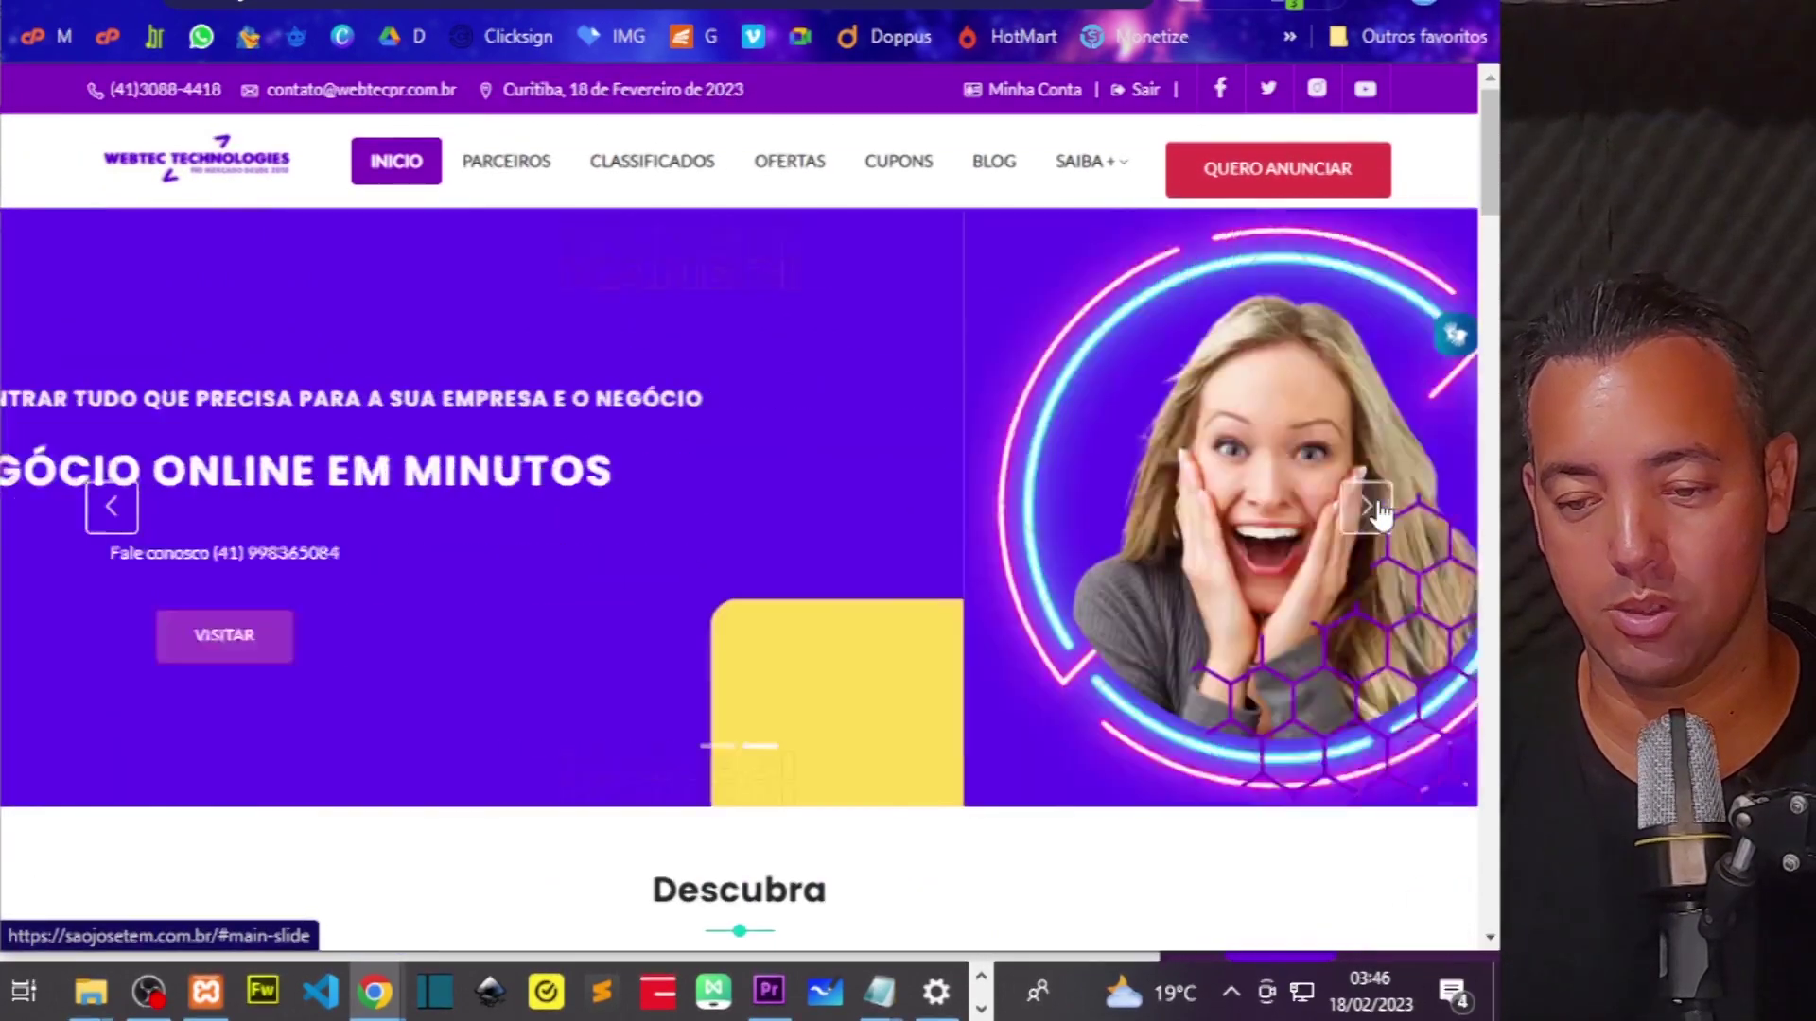
- Examine the homepage's section texts, highlighting the "As melhores empresas e anúncios do mercado" subtitle and the "Empresas recentes" heading
scroll(1079, 393, "down", 5)
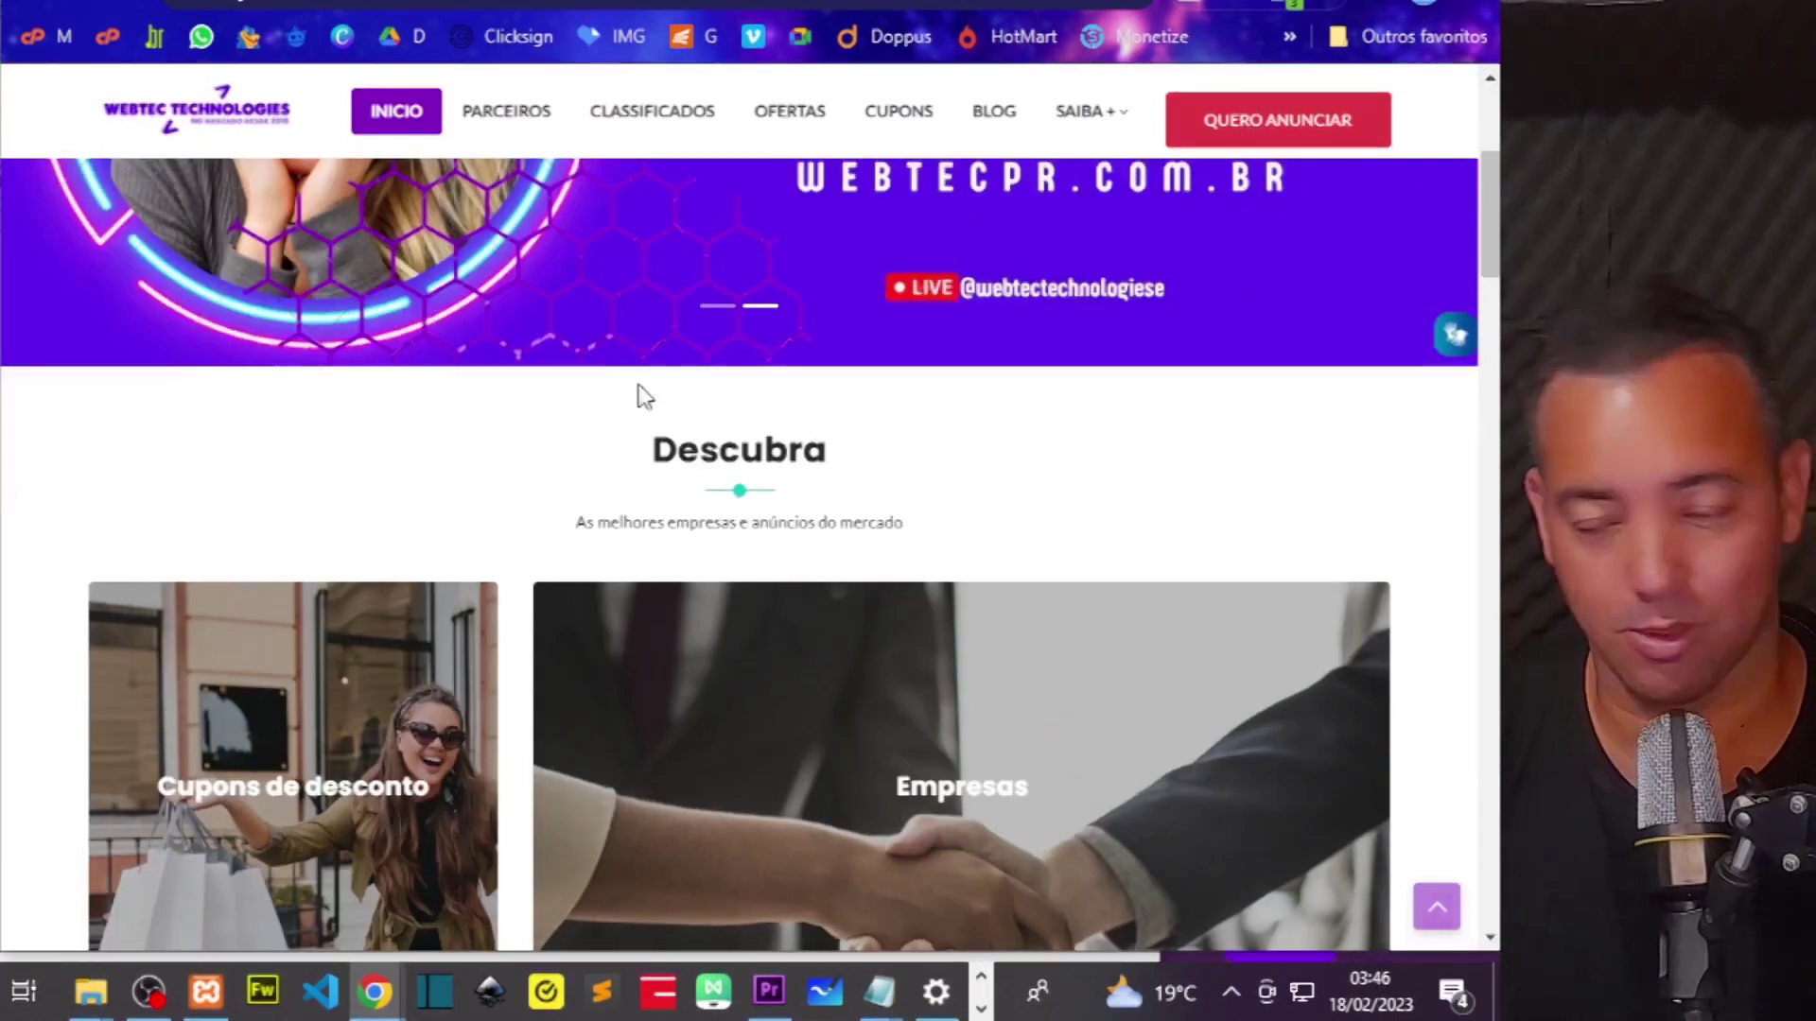
left_click_drag(658, 454, 921, 458)
left_click_drag(568, 551, 936, 535)
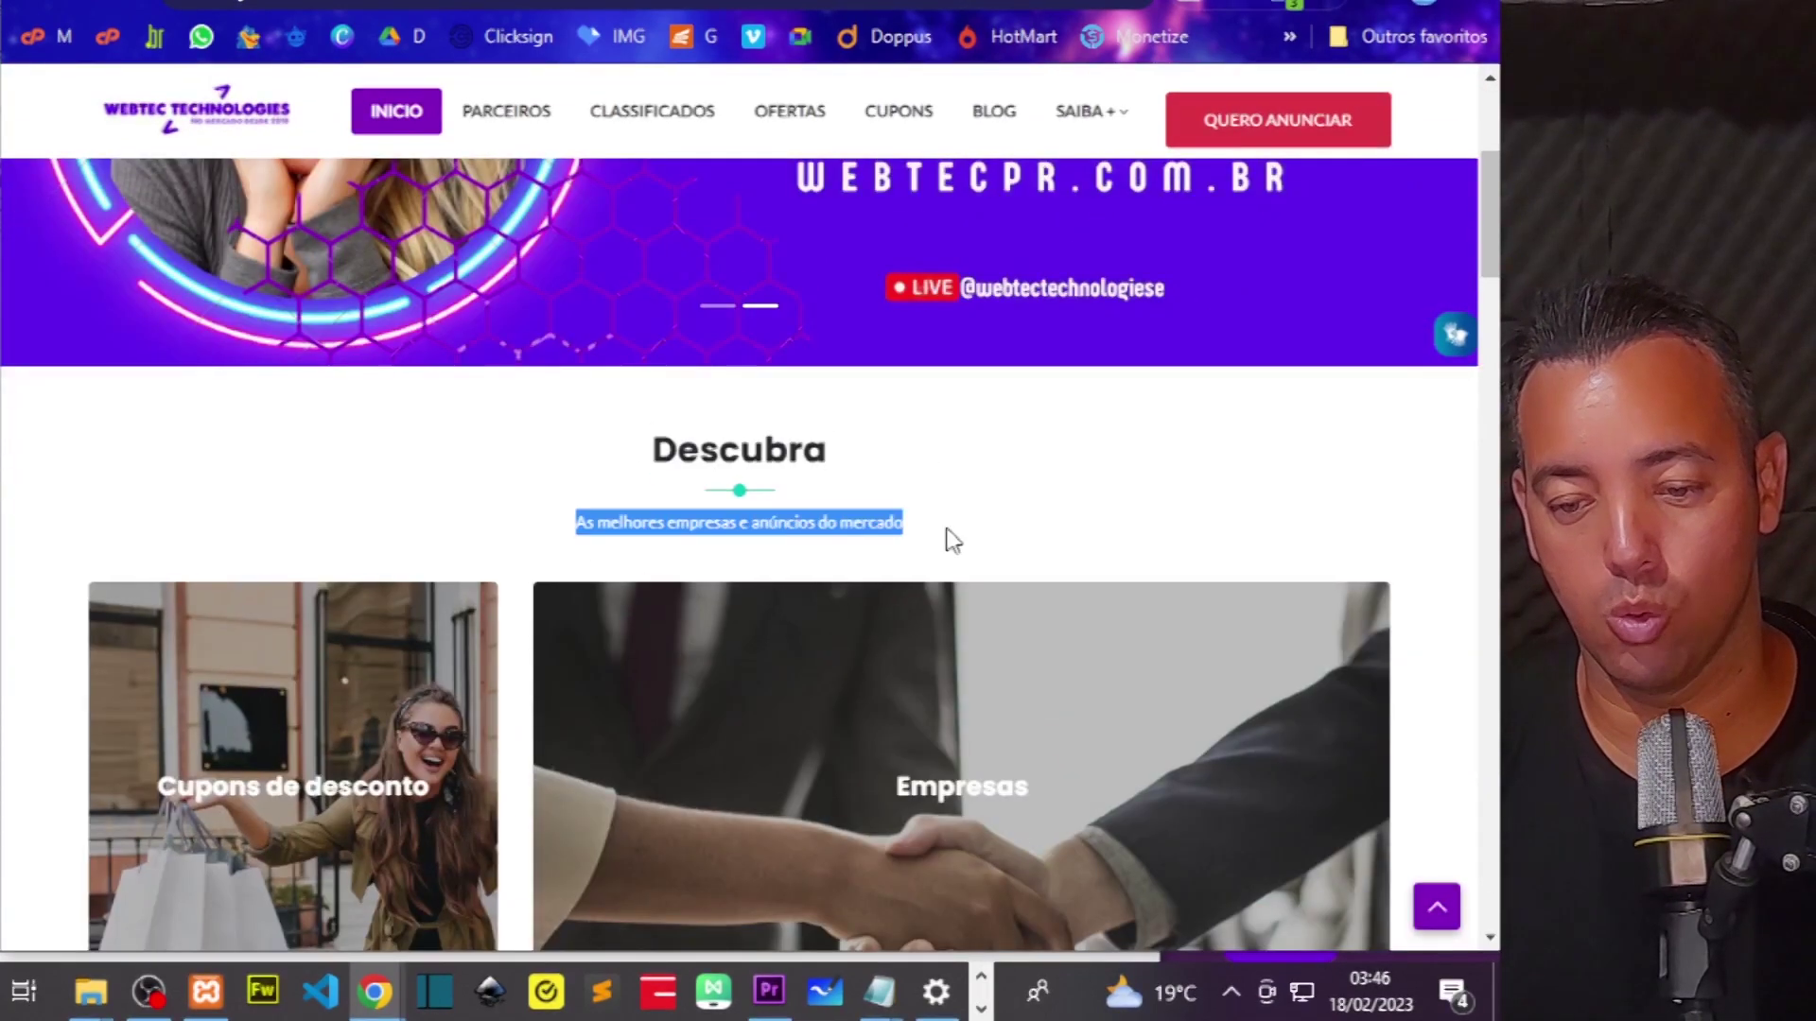
scroll(1037, 549, "down", 10)
scroll(1041, 556, "down", 10)
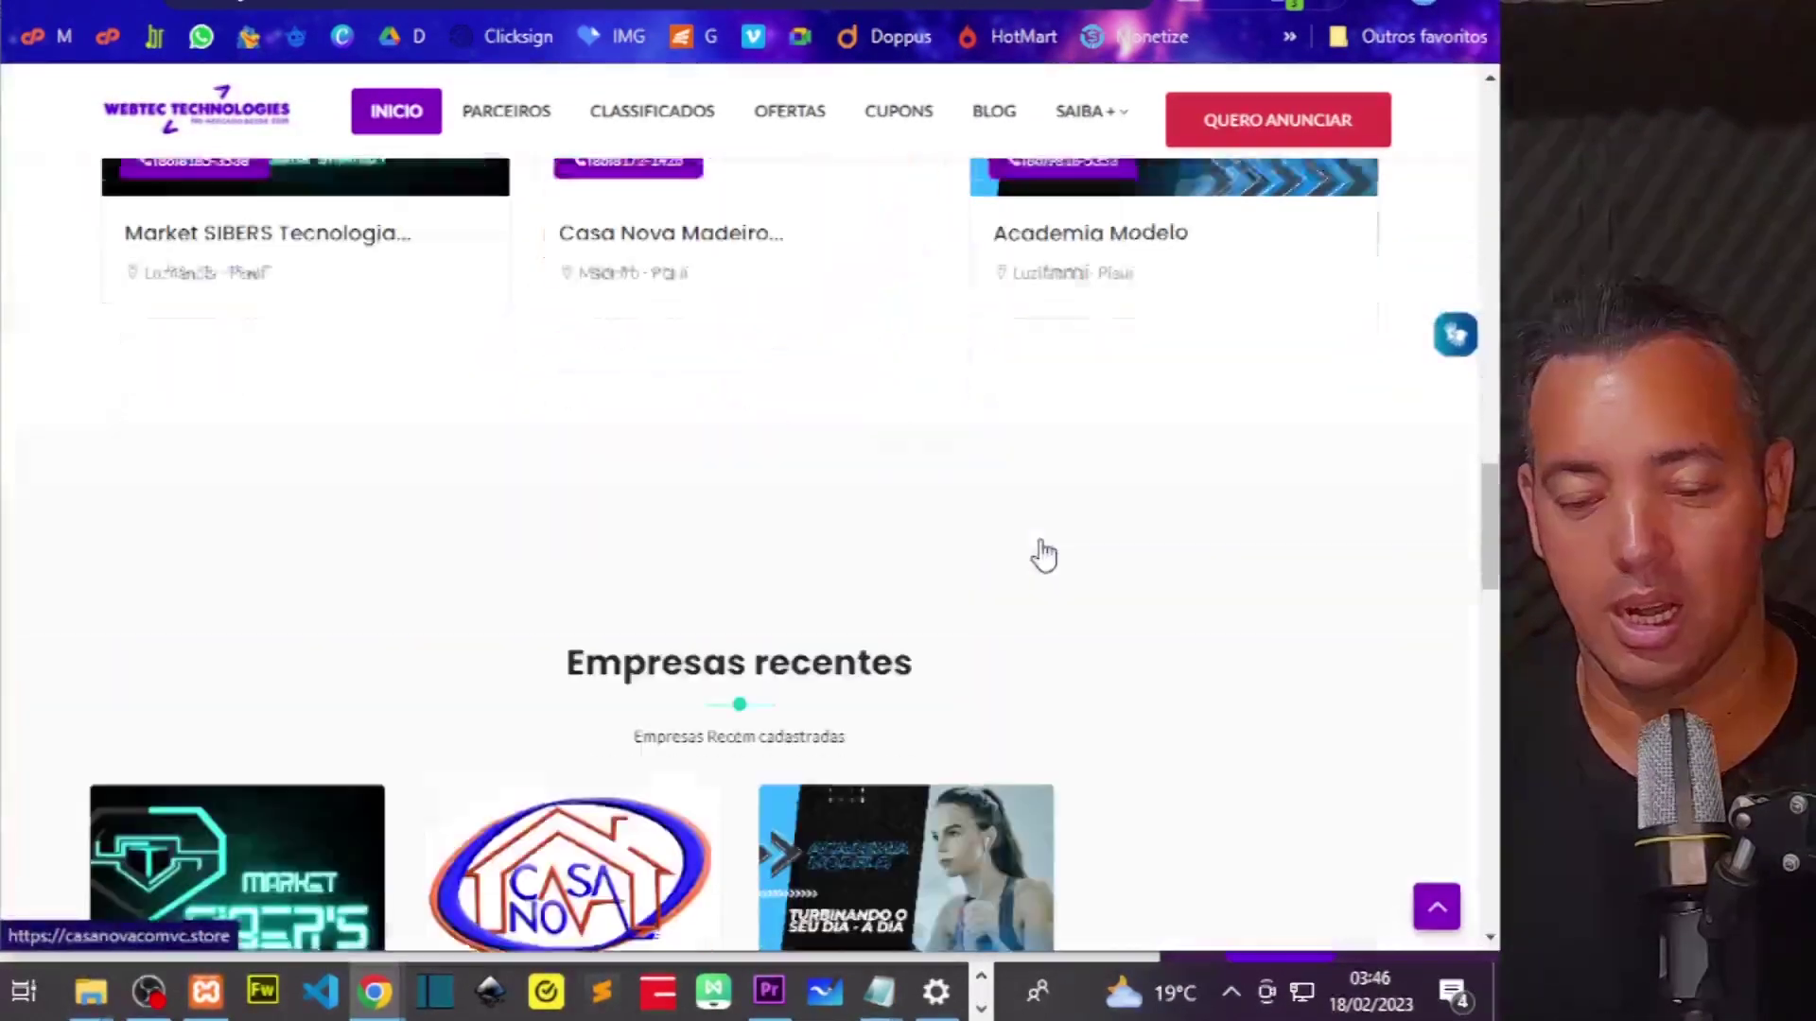
left_click_drag(553, 521, 1001, 498)
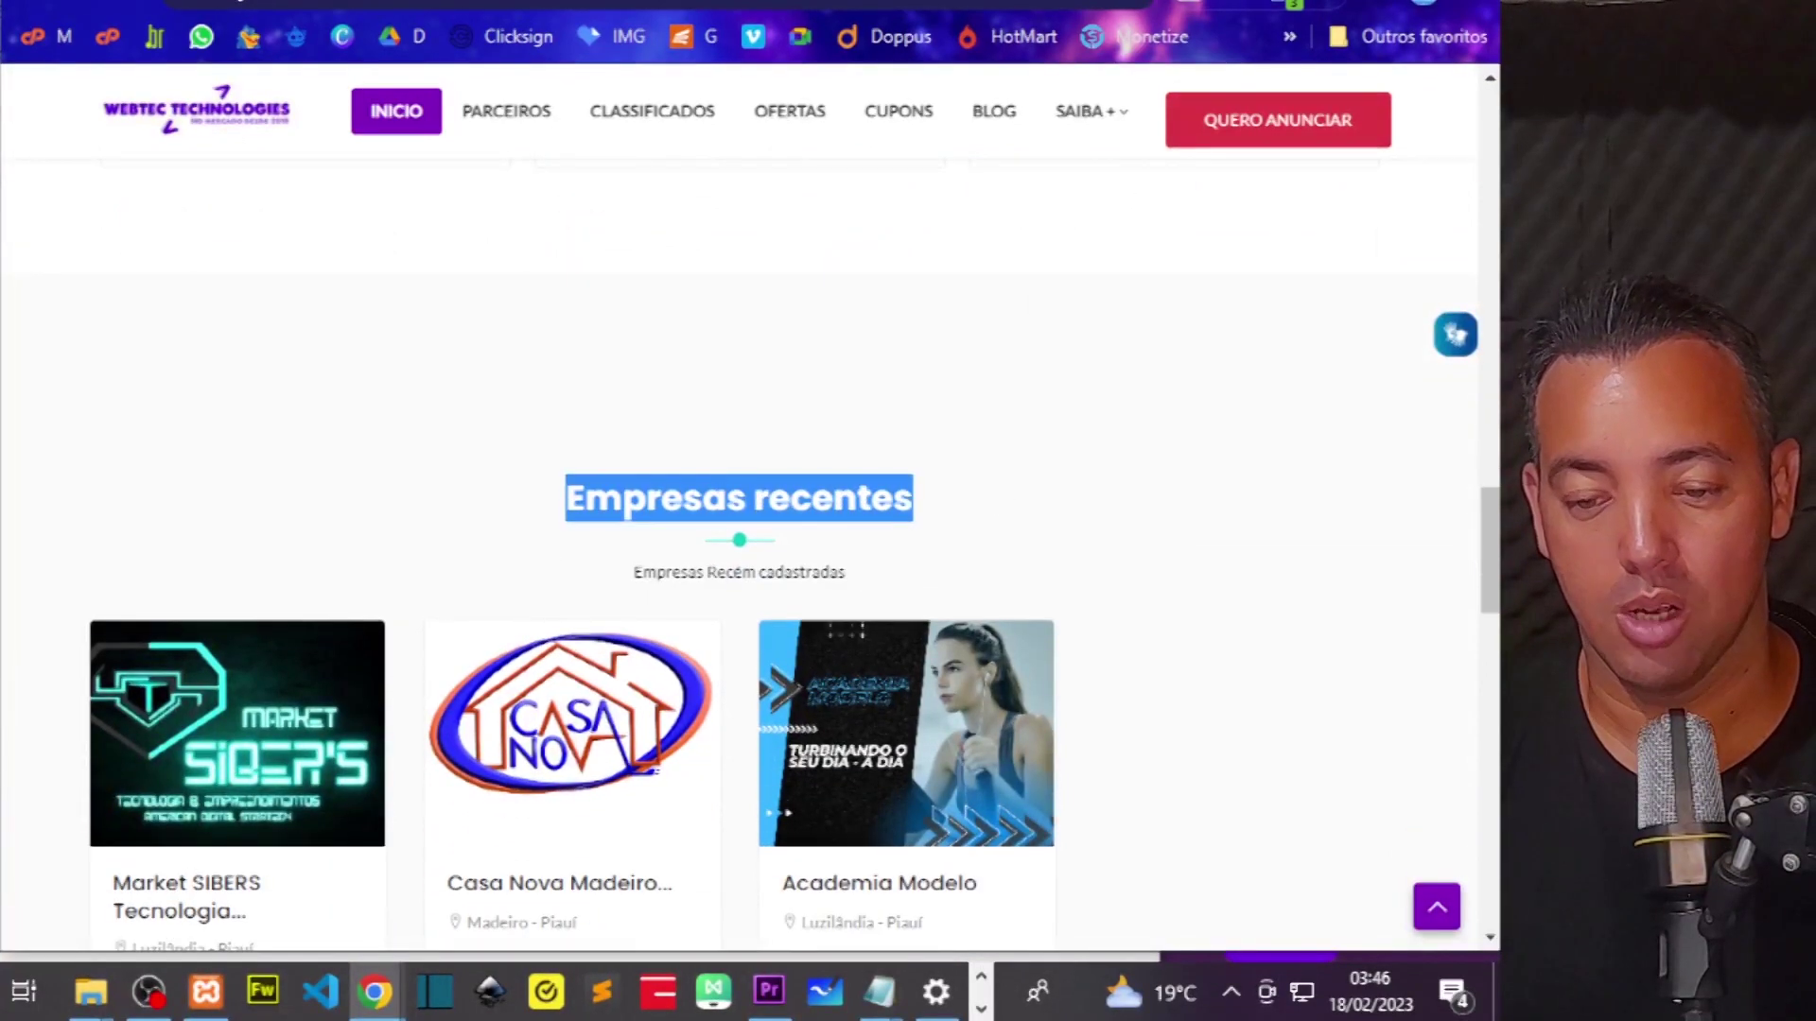
- Return to the admin panel, open Textos Iniciais and examine the required favicon dimensions
key("ctrl+Tab")
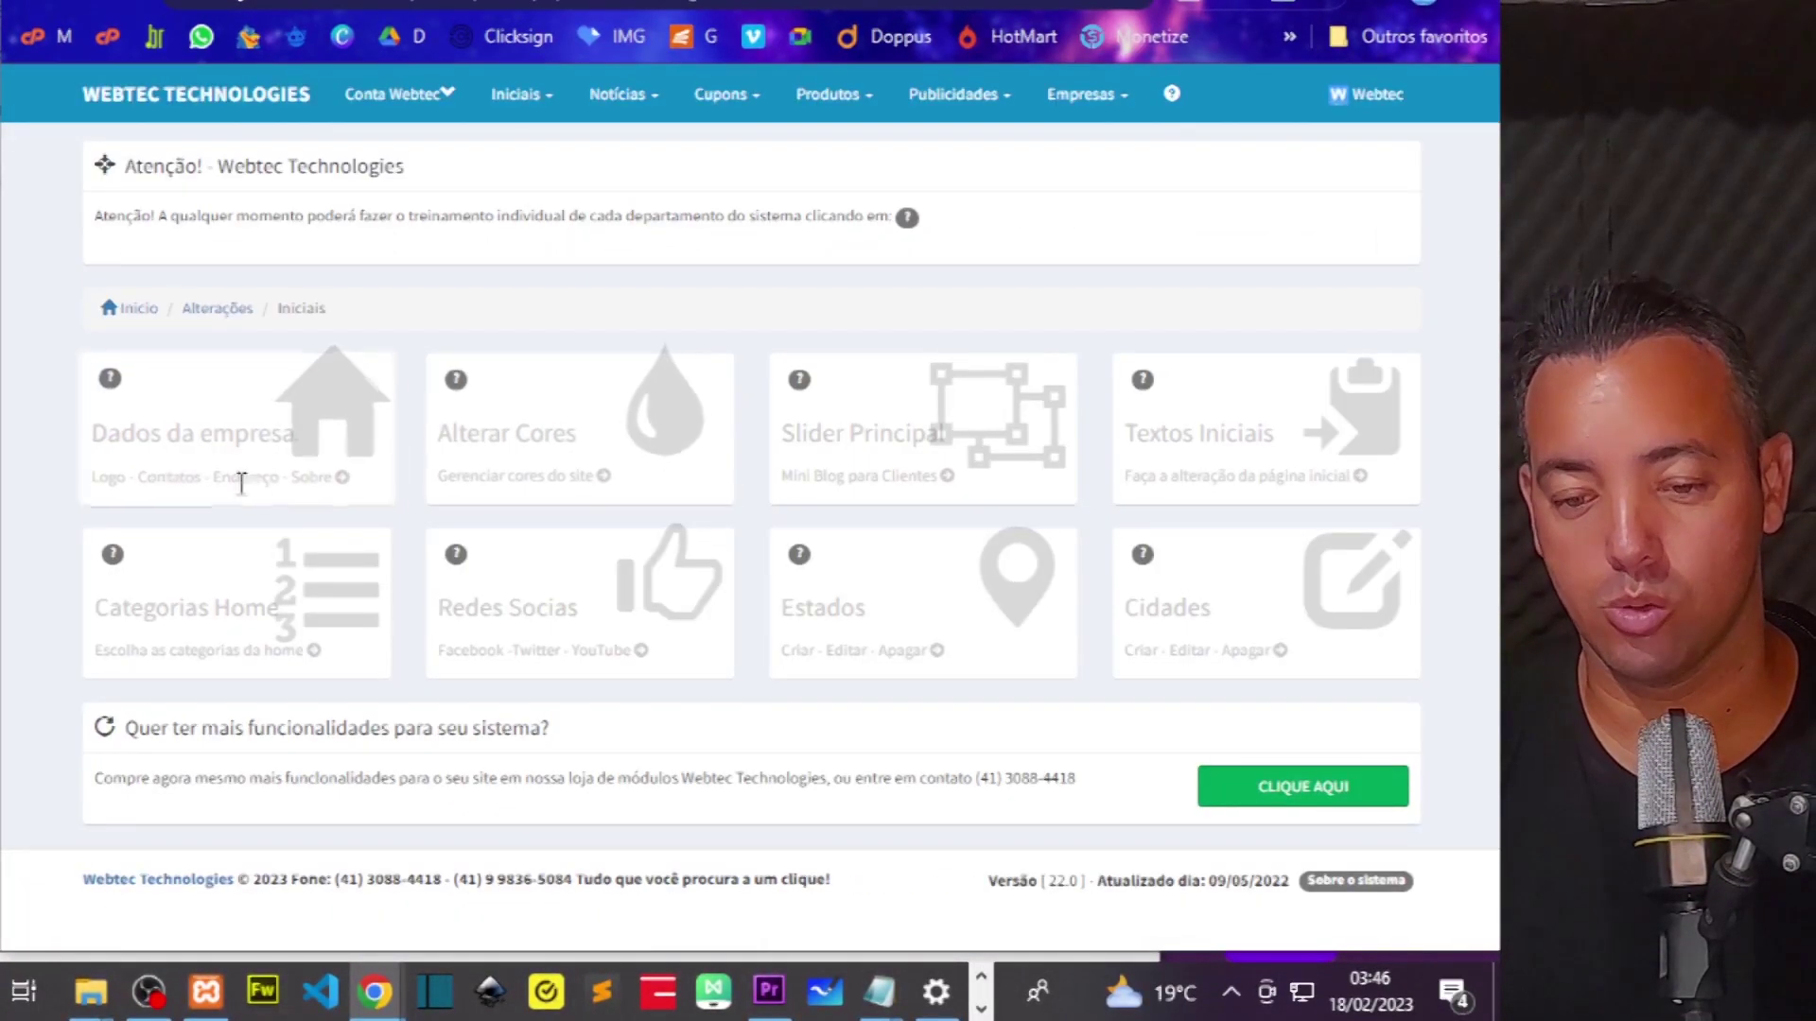
left_click(1204, 434)
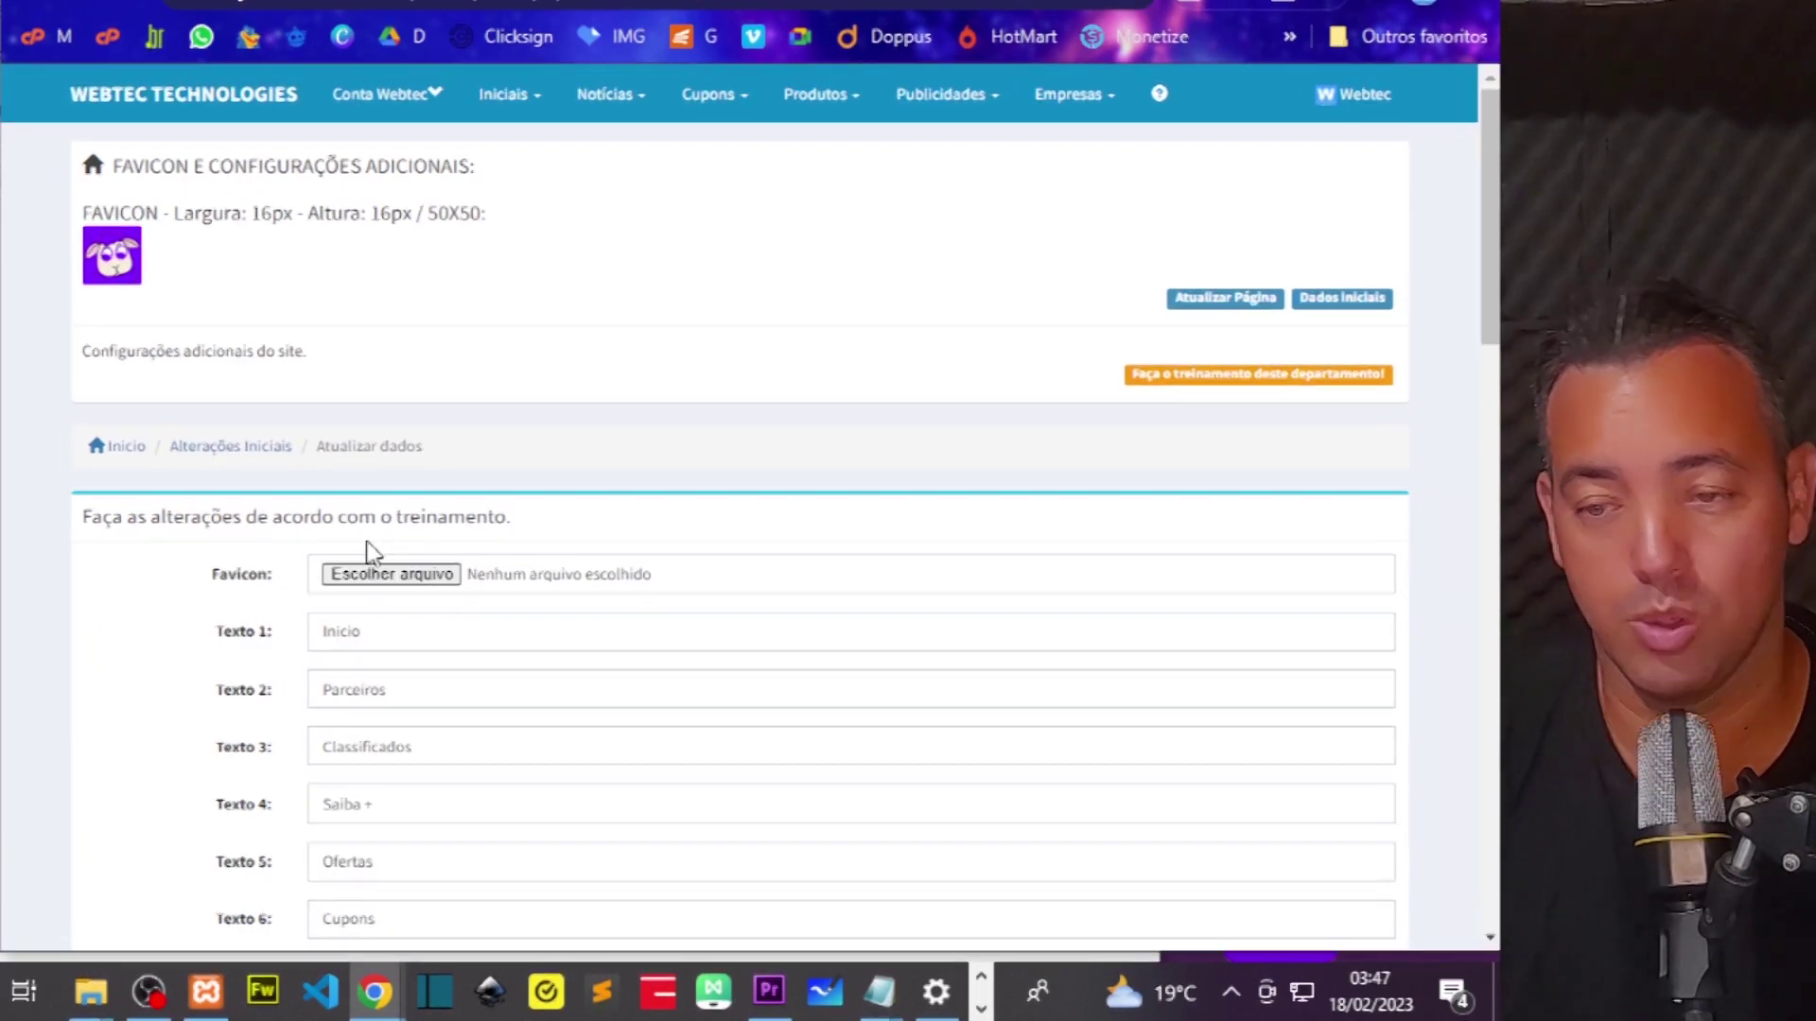
left_click_drag(248, 213, 506, 218)
left_click(409, 243)
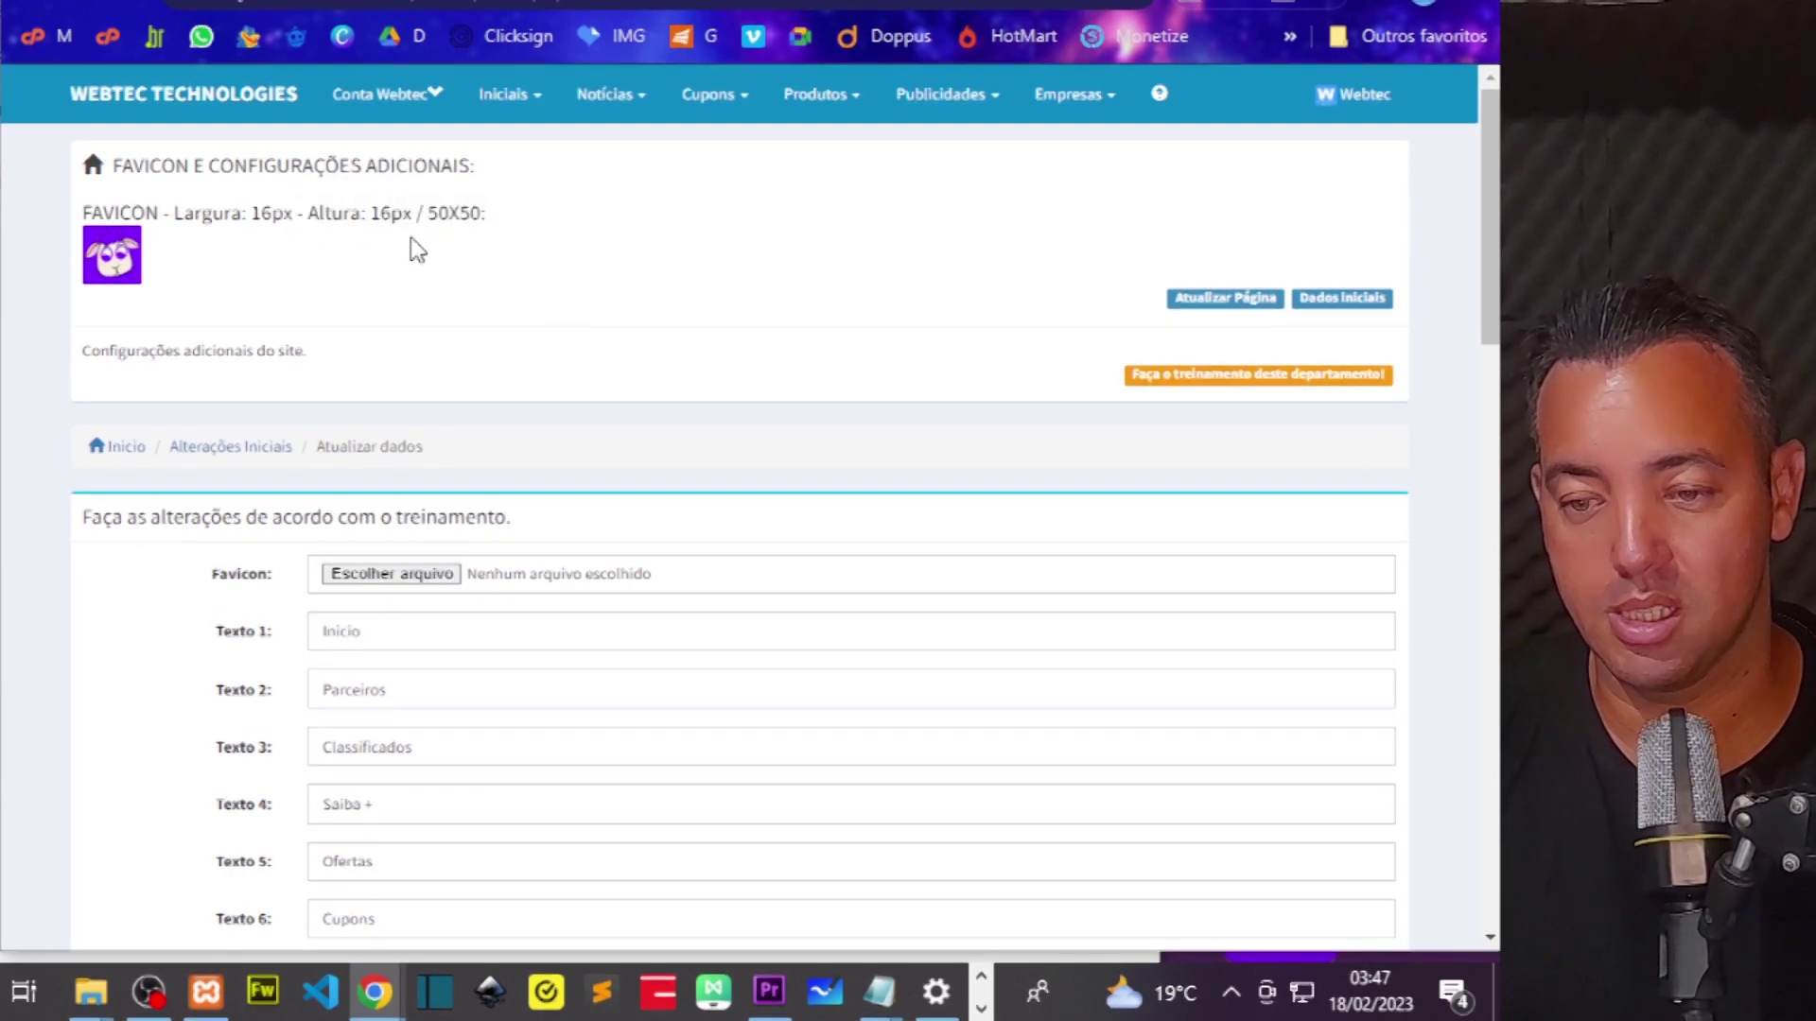
left_click(105, 8)
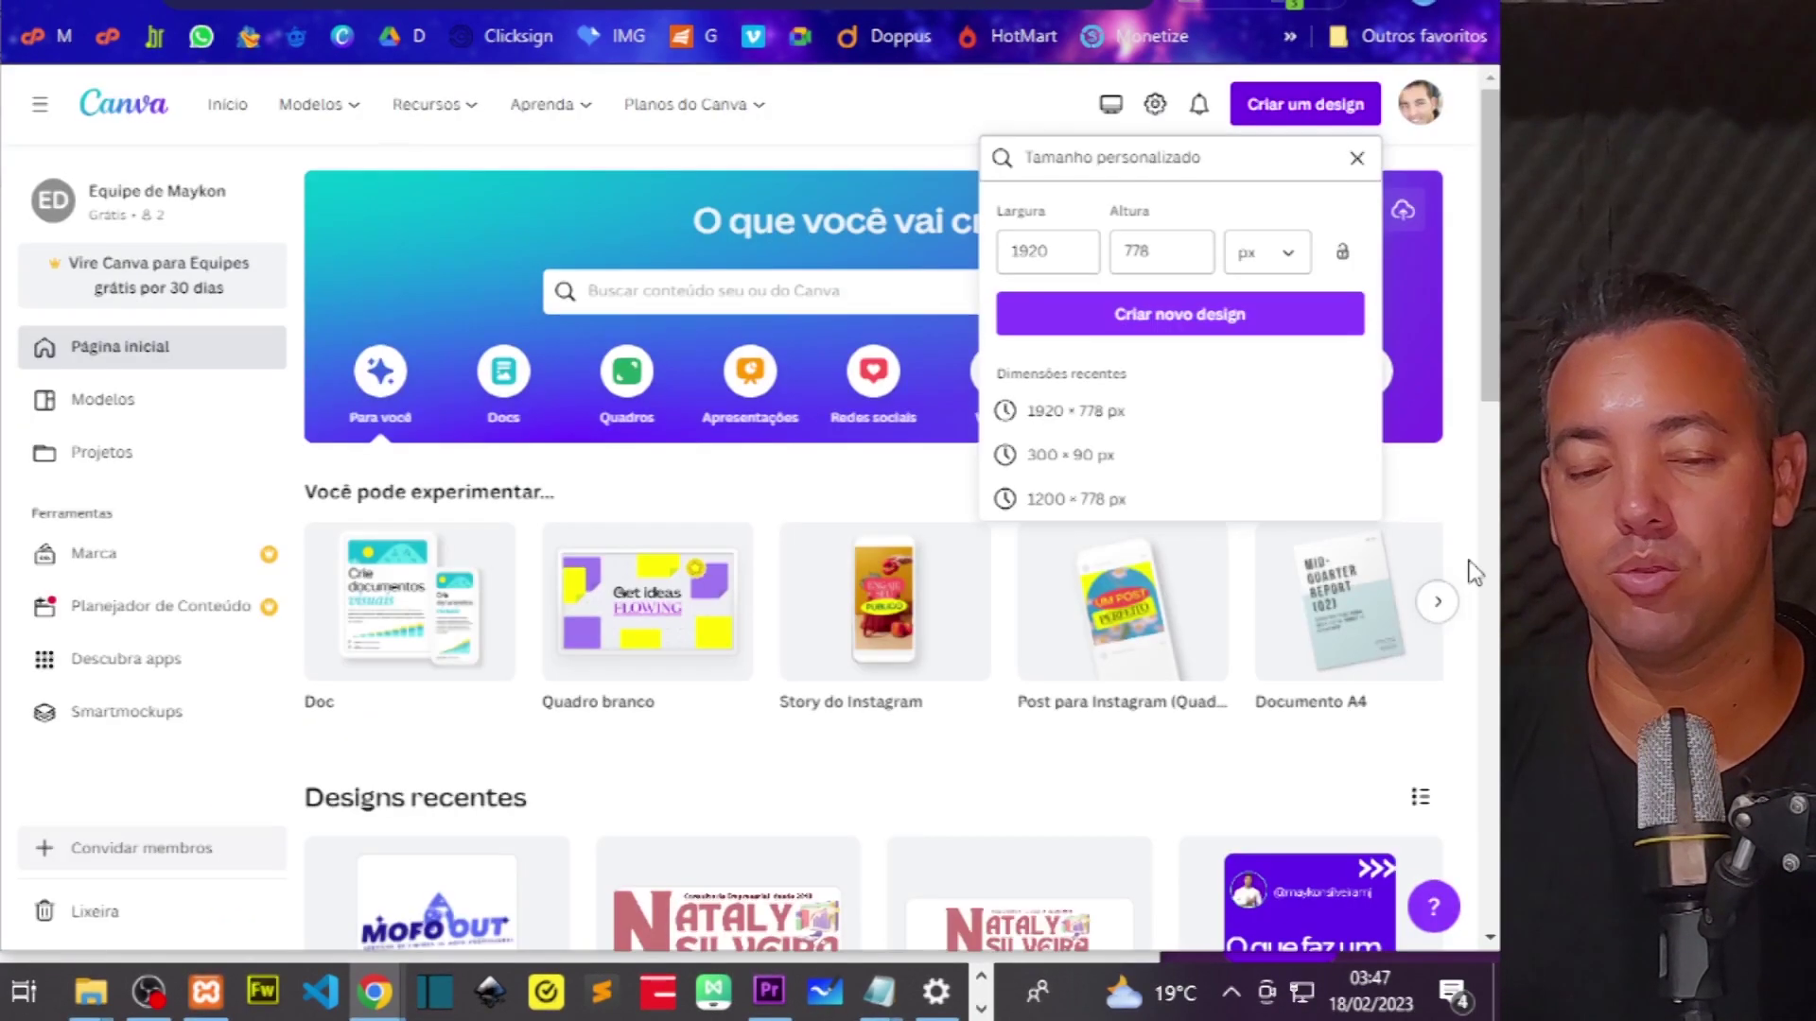
left_click(1059, 251)
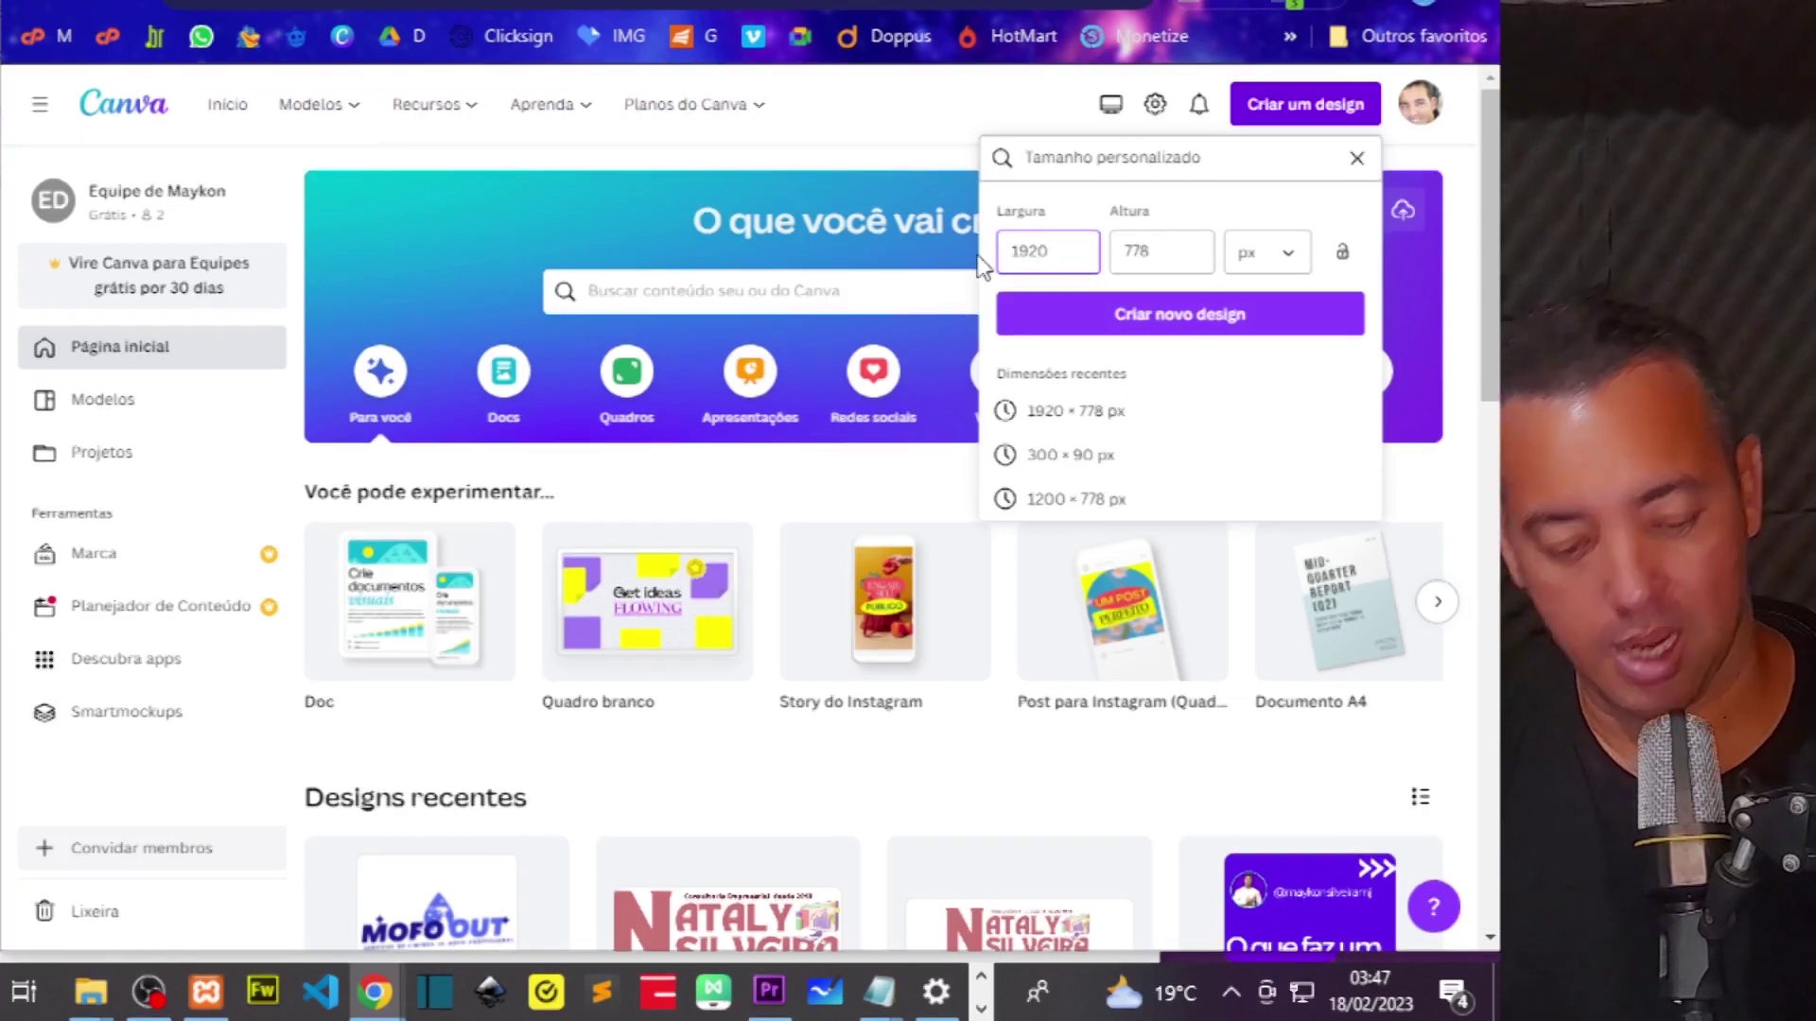
left_click_drag(1050, 252, 1008, 251)
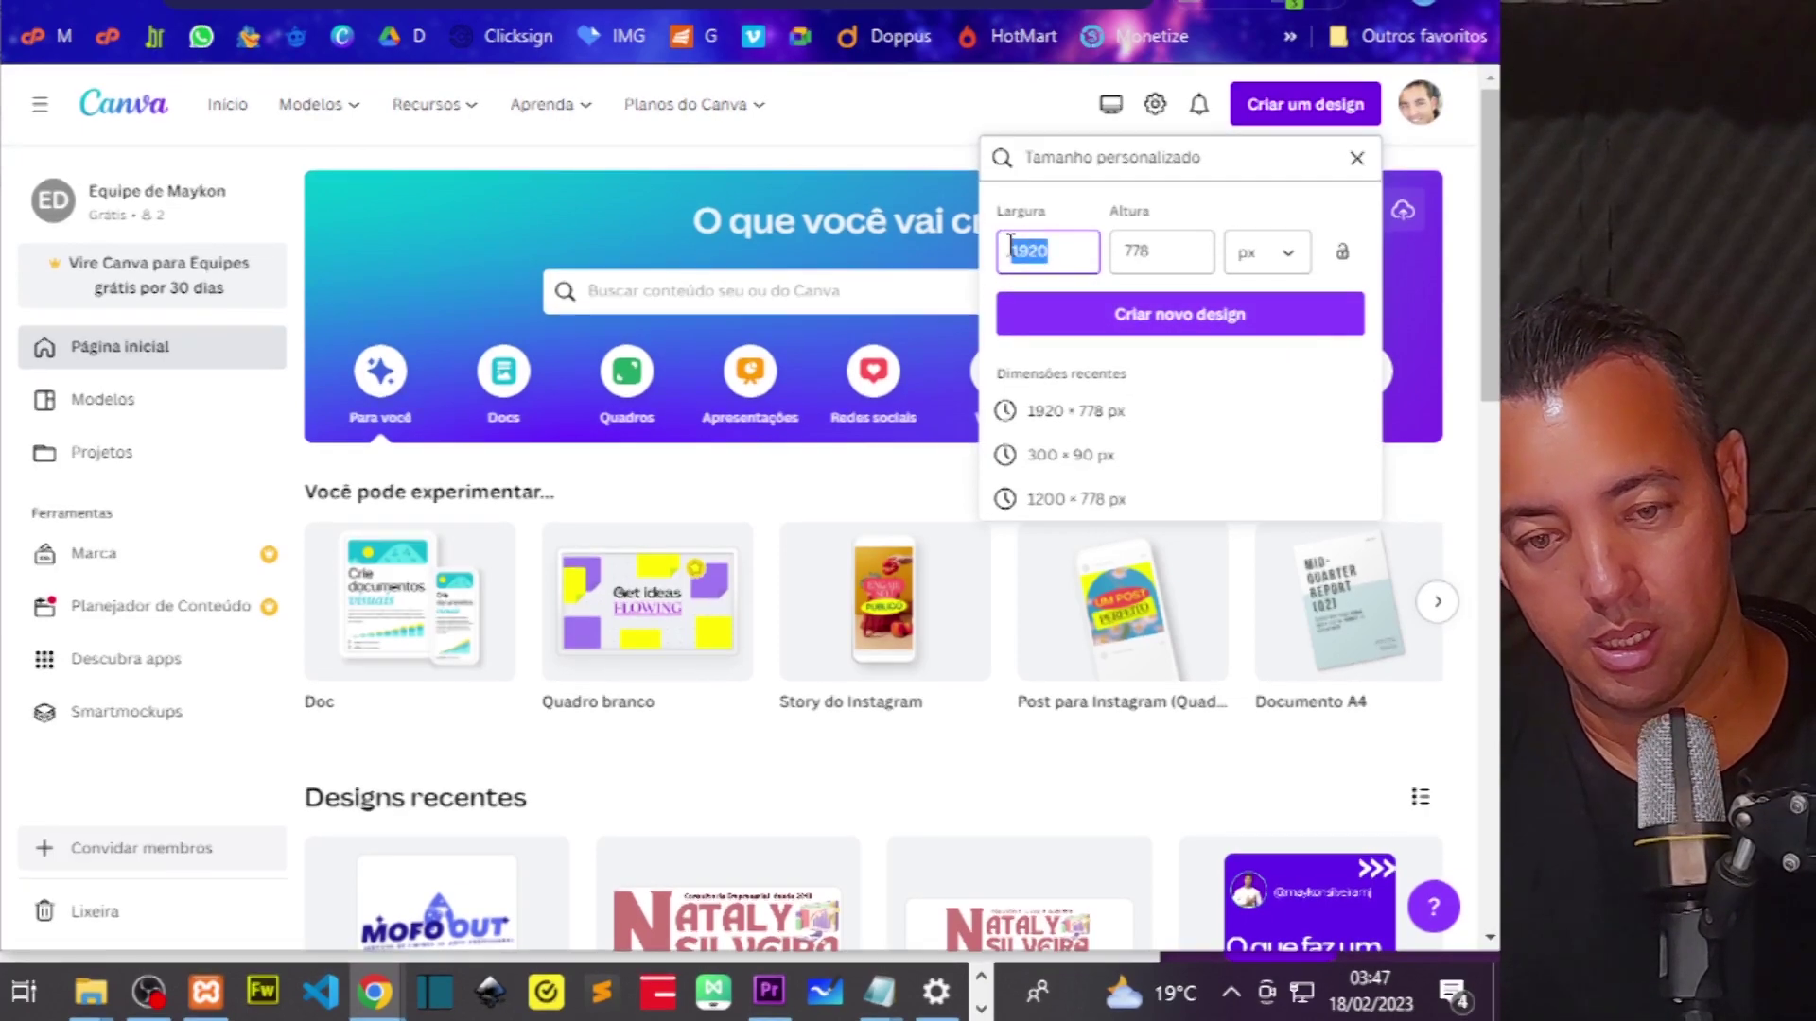
left_click(1358, 158)
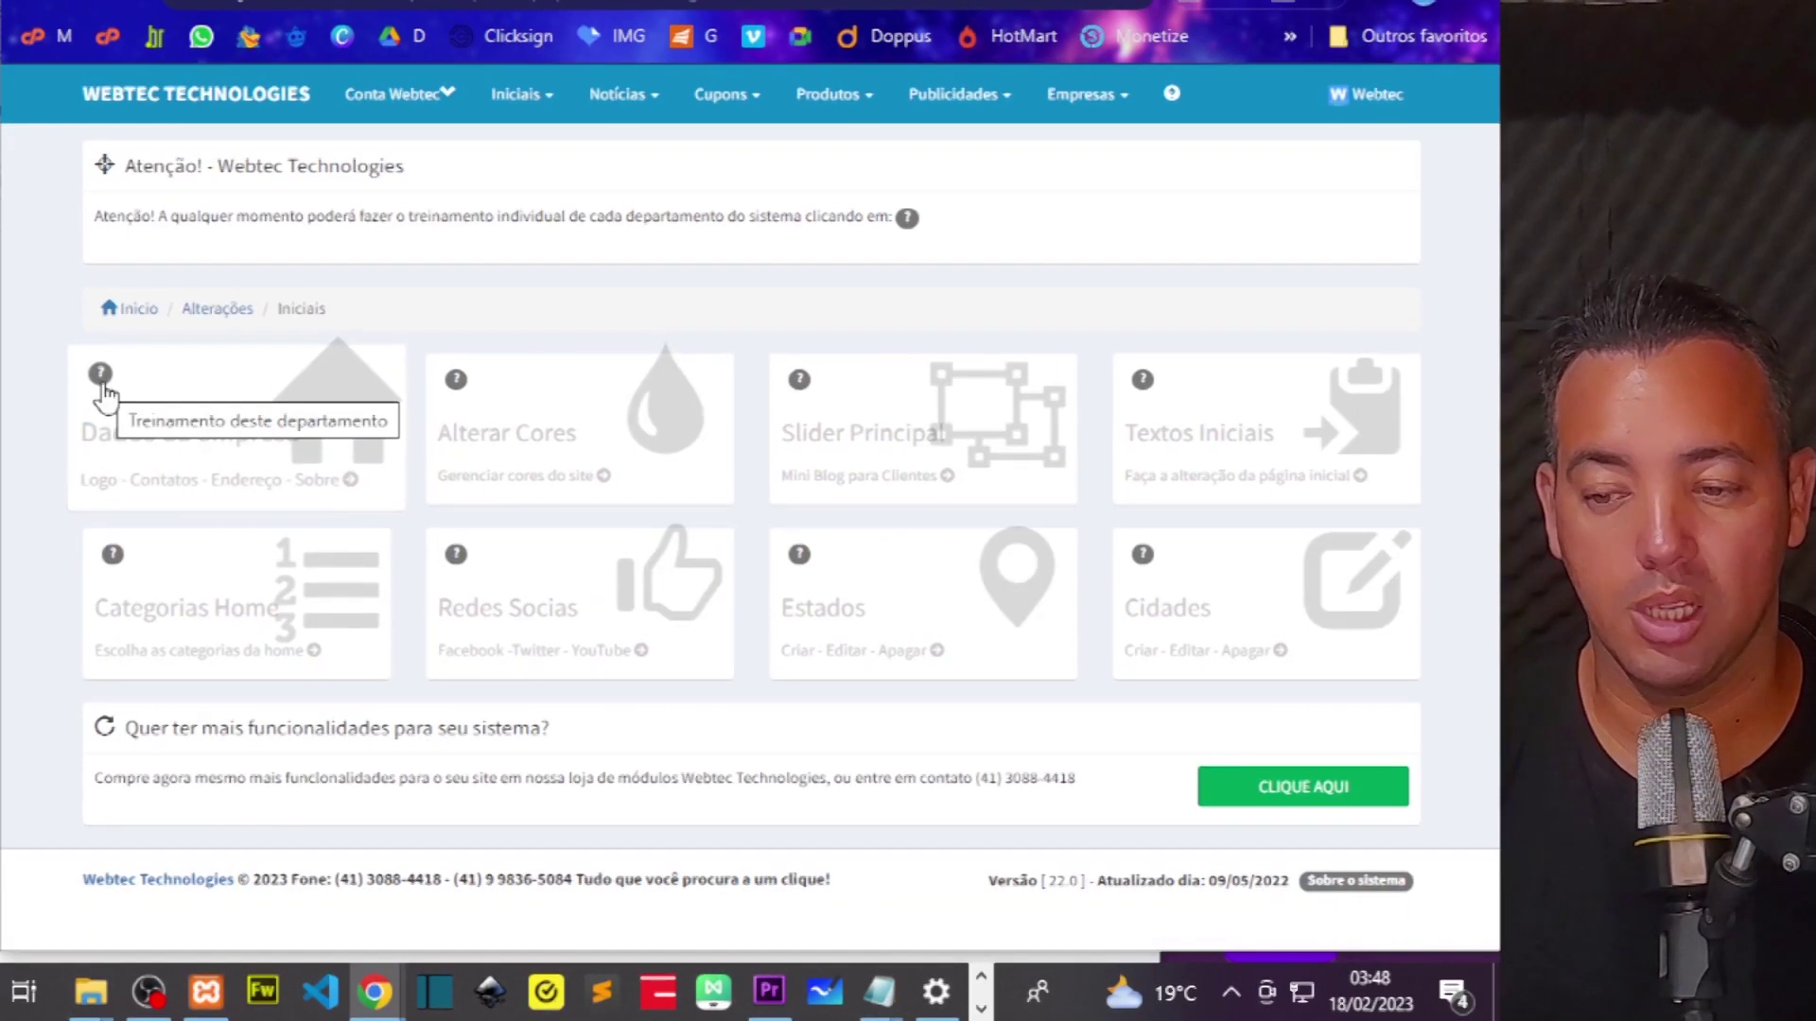
- Open the training videos for Dados da empresa and Textos Iniciais, closing each one after viewing
left_click(100, 375)
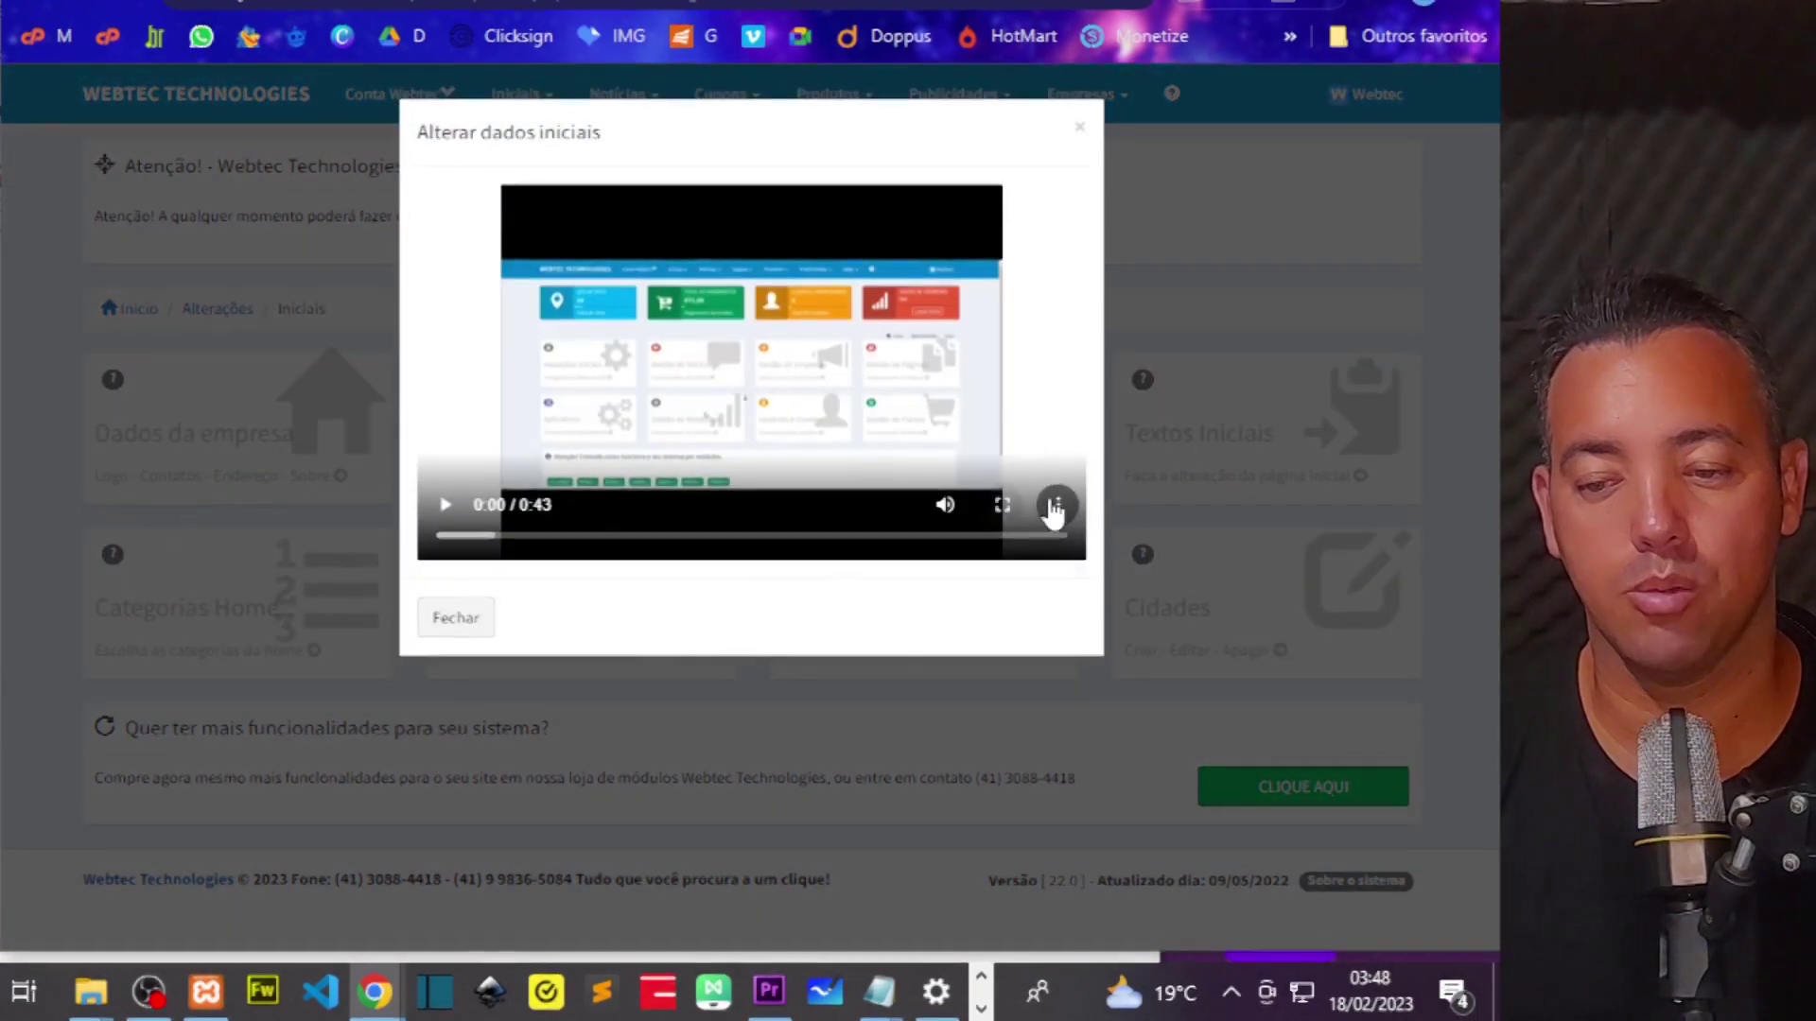
left_click(1077, 133)
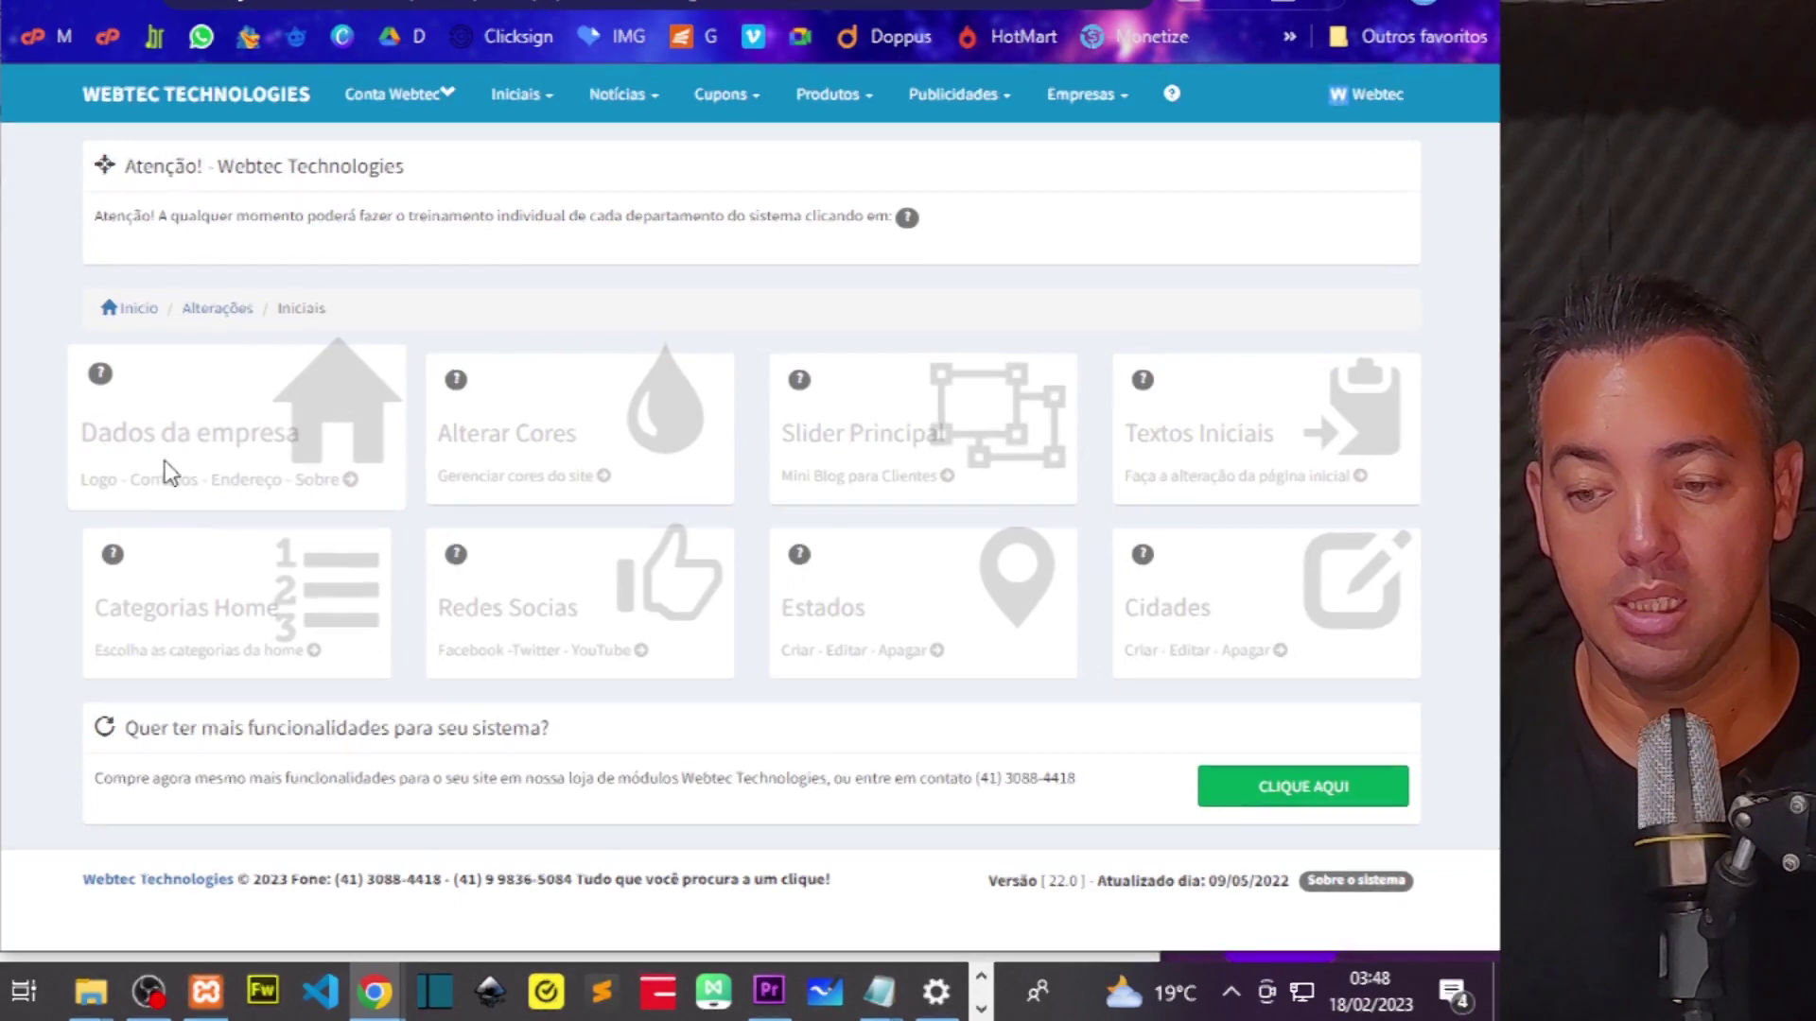
left_click(1135, 471)
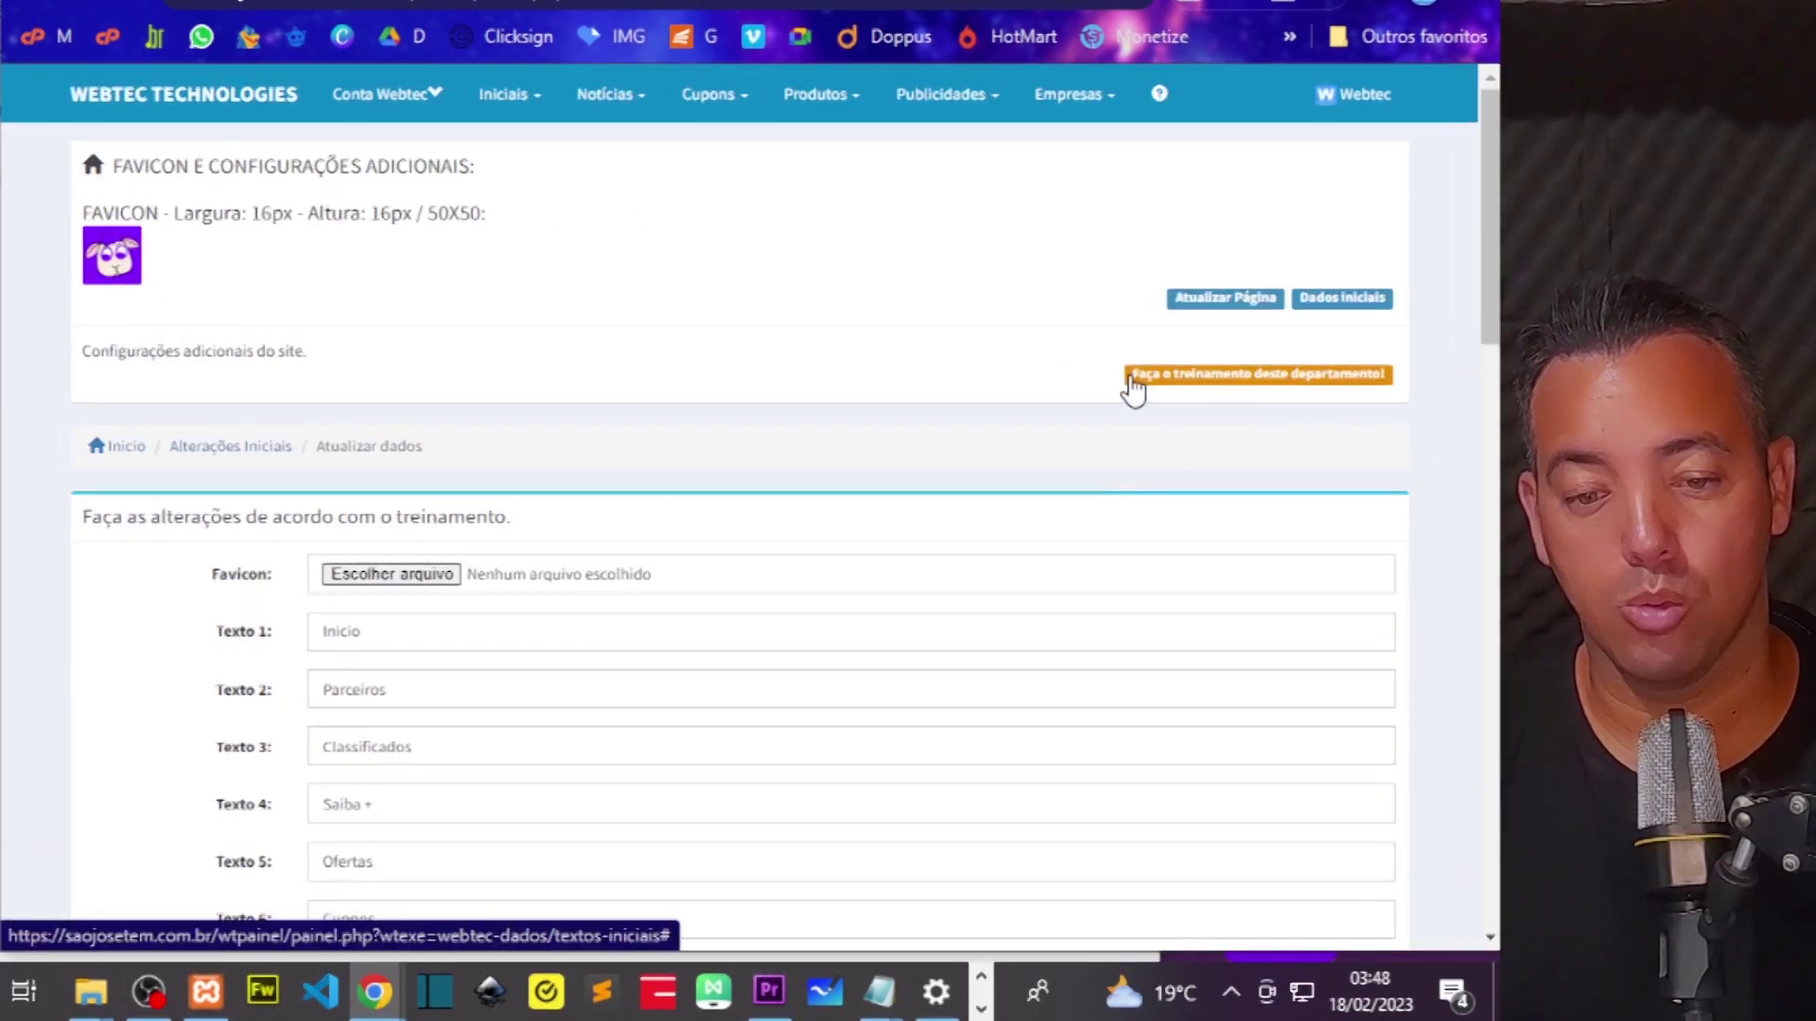
left_click(1211, 379)
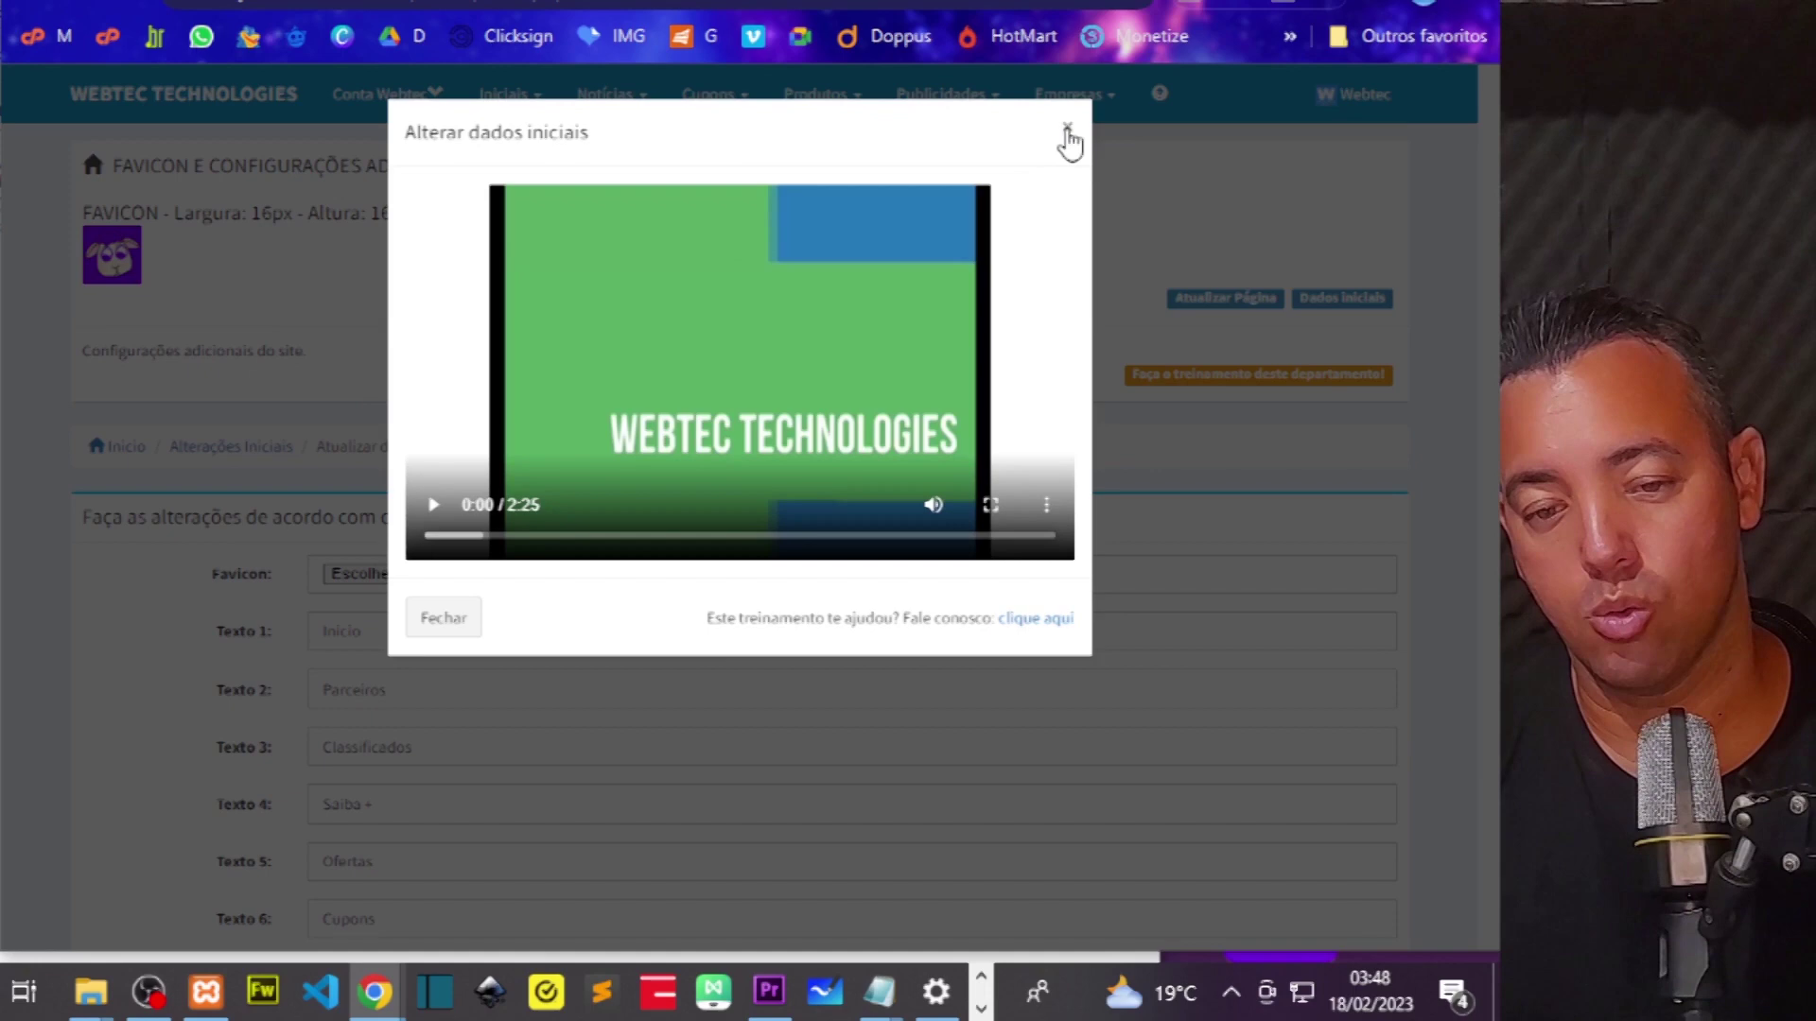
left_click(1077, 137)
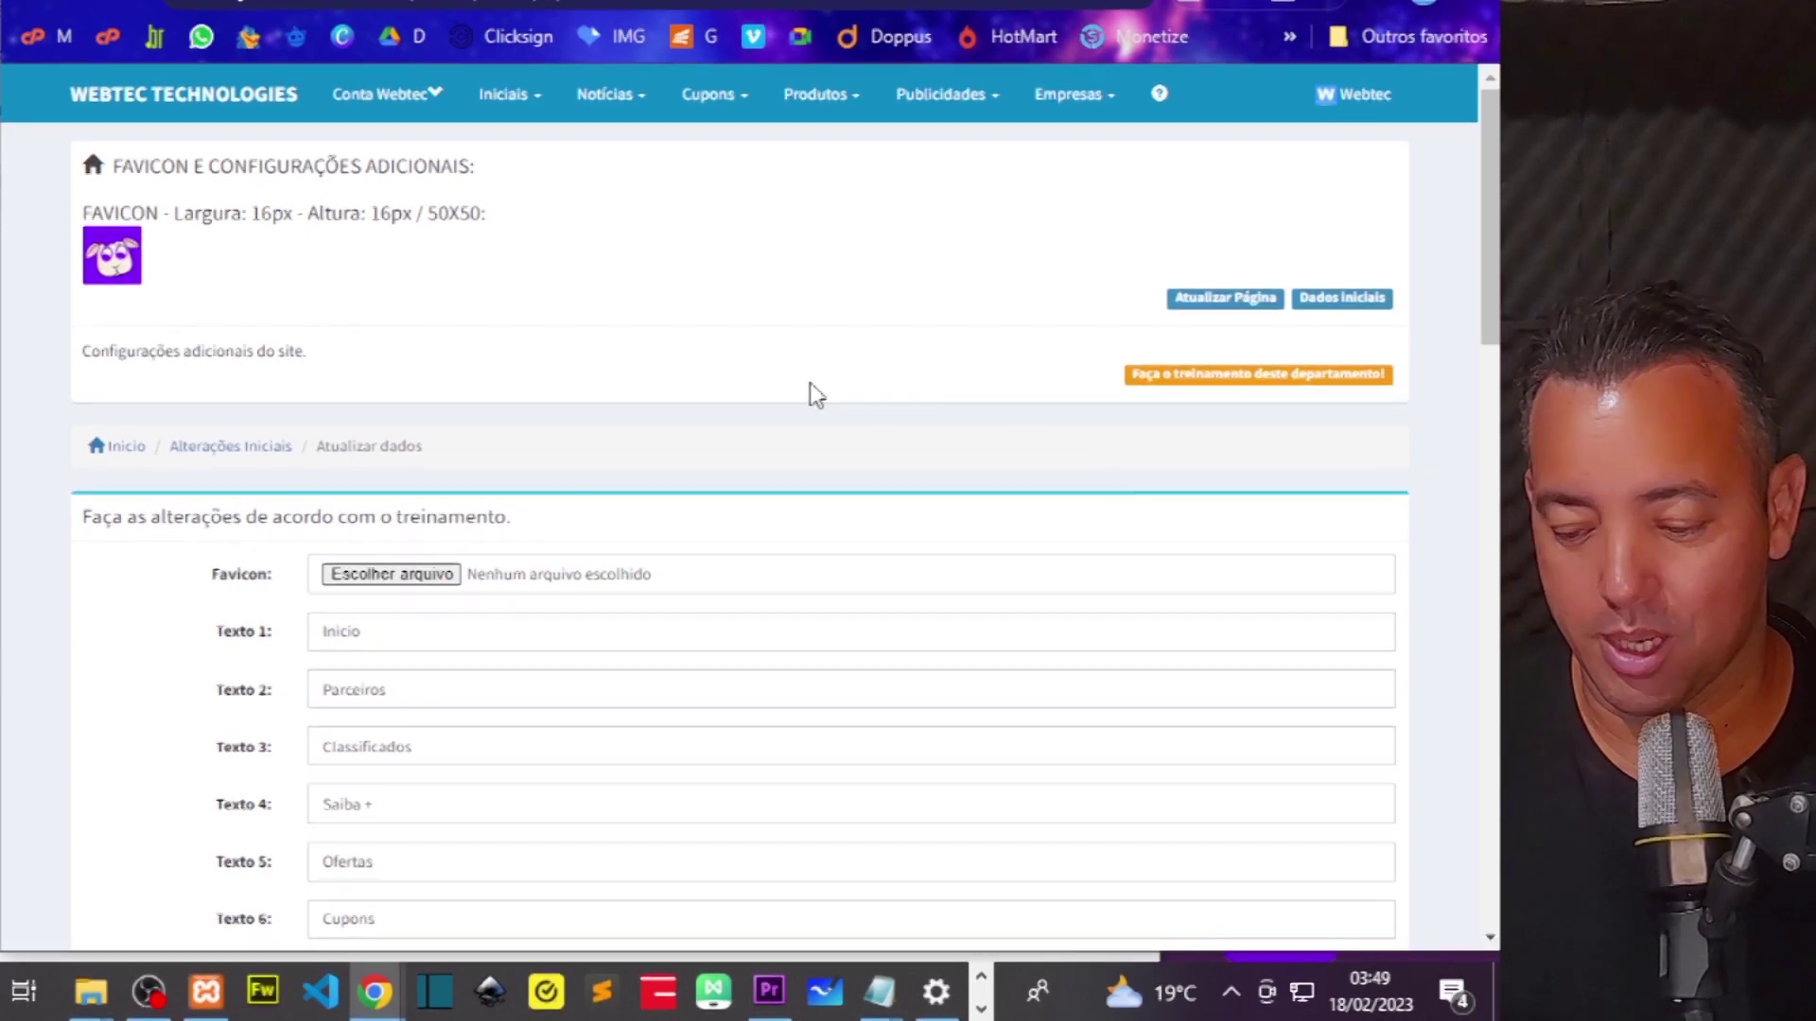
- Check the Textos Iniciais form and the pixel dimensions specified for the favicon
scroll(413, 316, "down", 3)
scroll(367, 395, "up", 3)
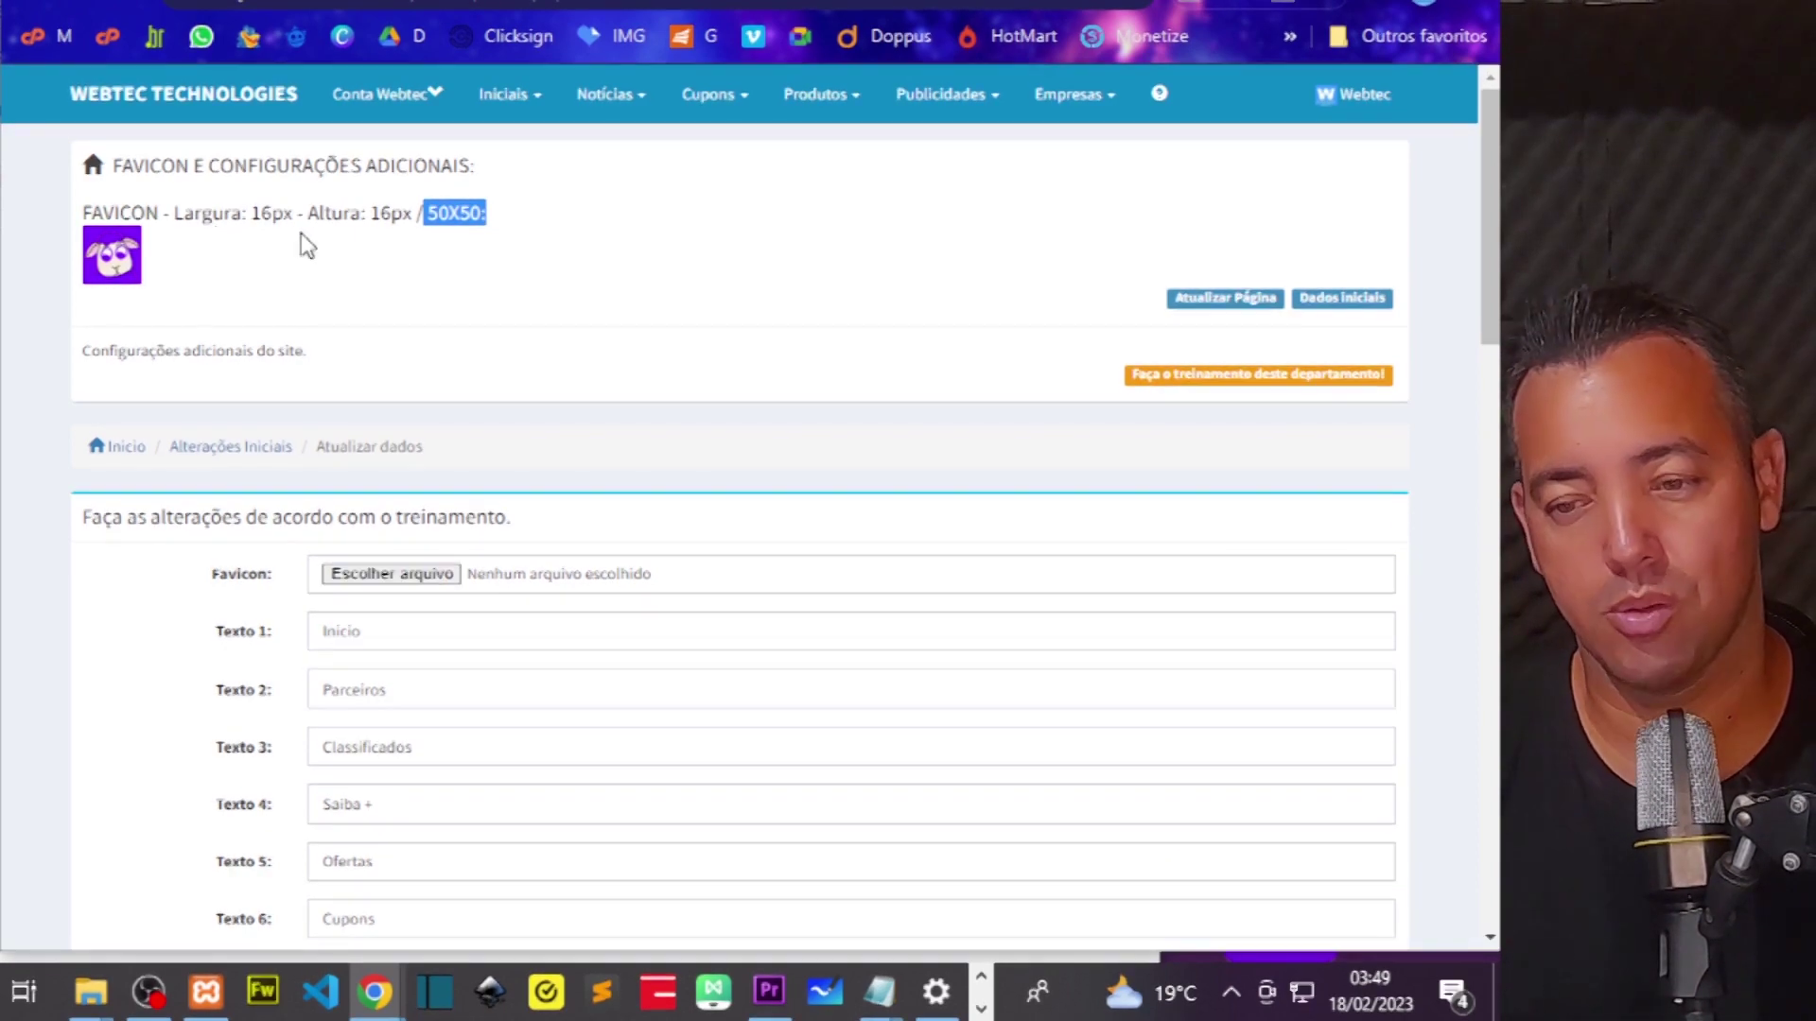
left_click(365, 236)
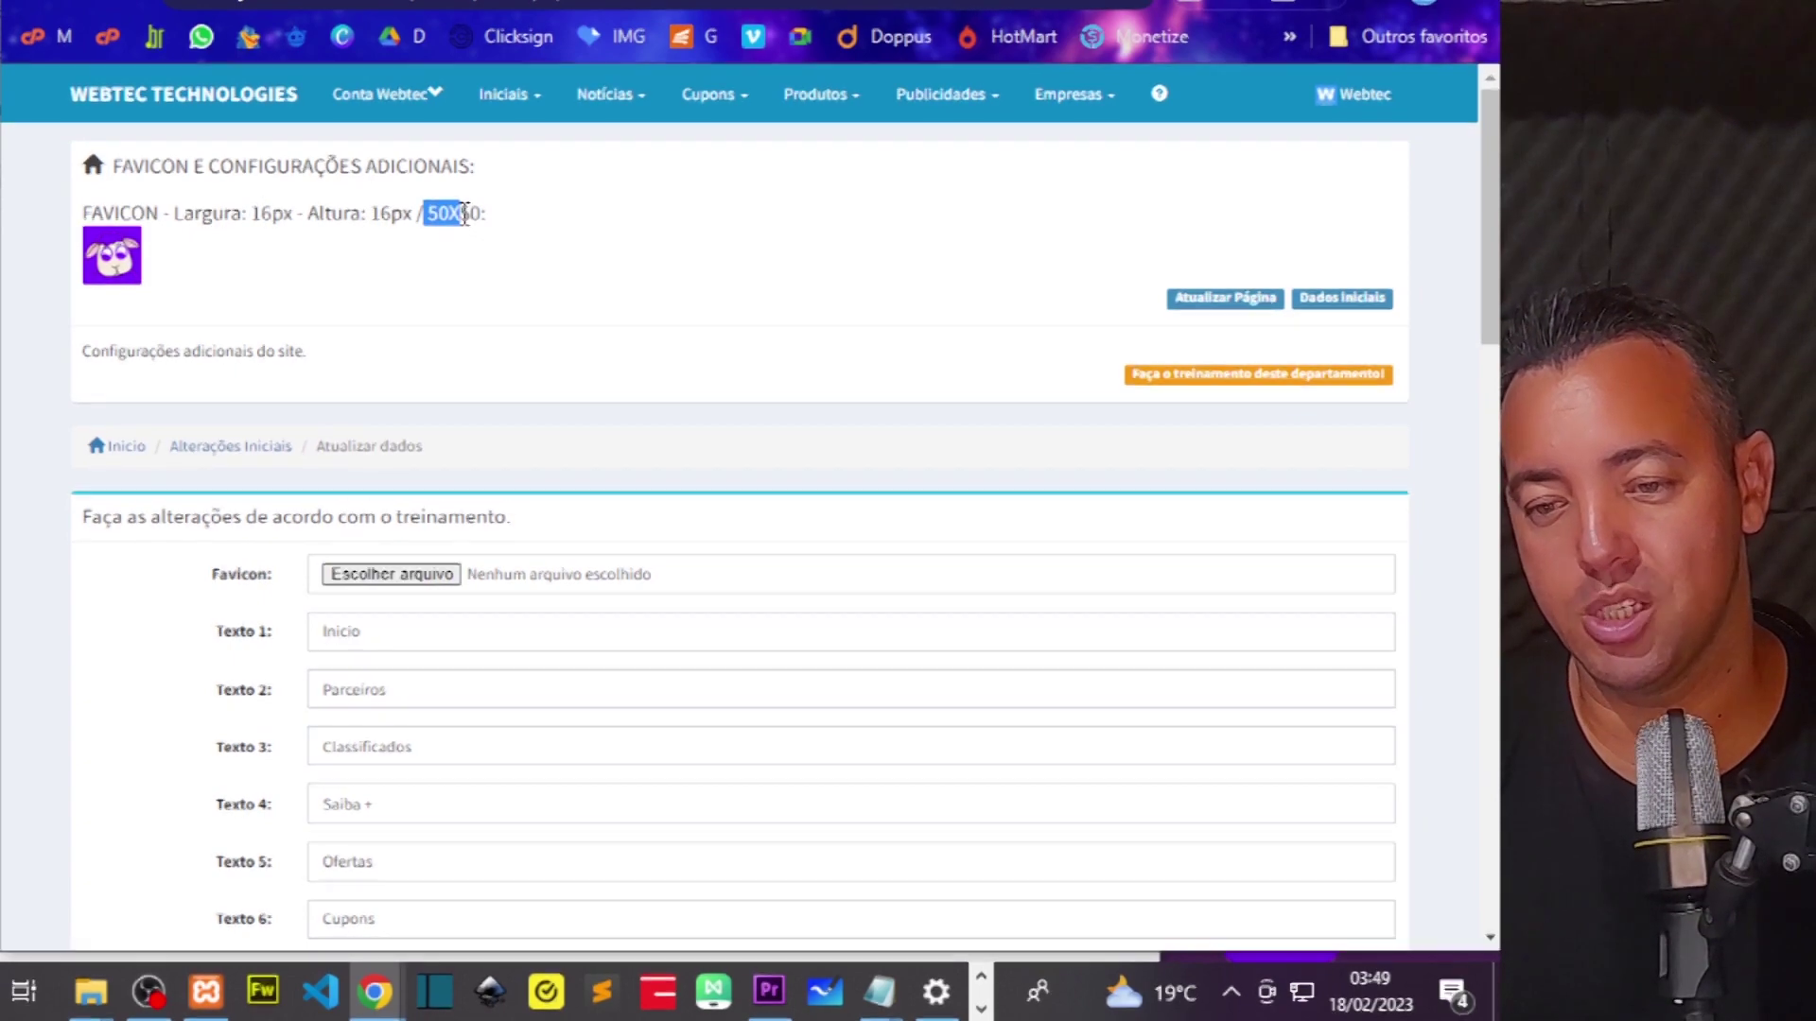
mouse_move(450, 214)
left_mouse_down()
mouse_move(481, 214)
mouse_move(450, 216)
left_mouse_up()
left_click(429, 211)
left_click_drag(460, 214, 481, 214)
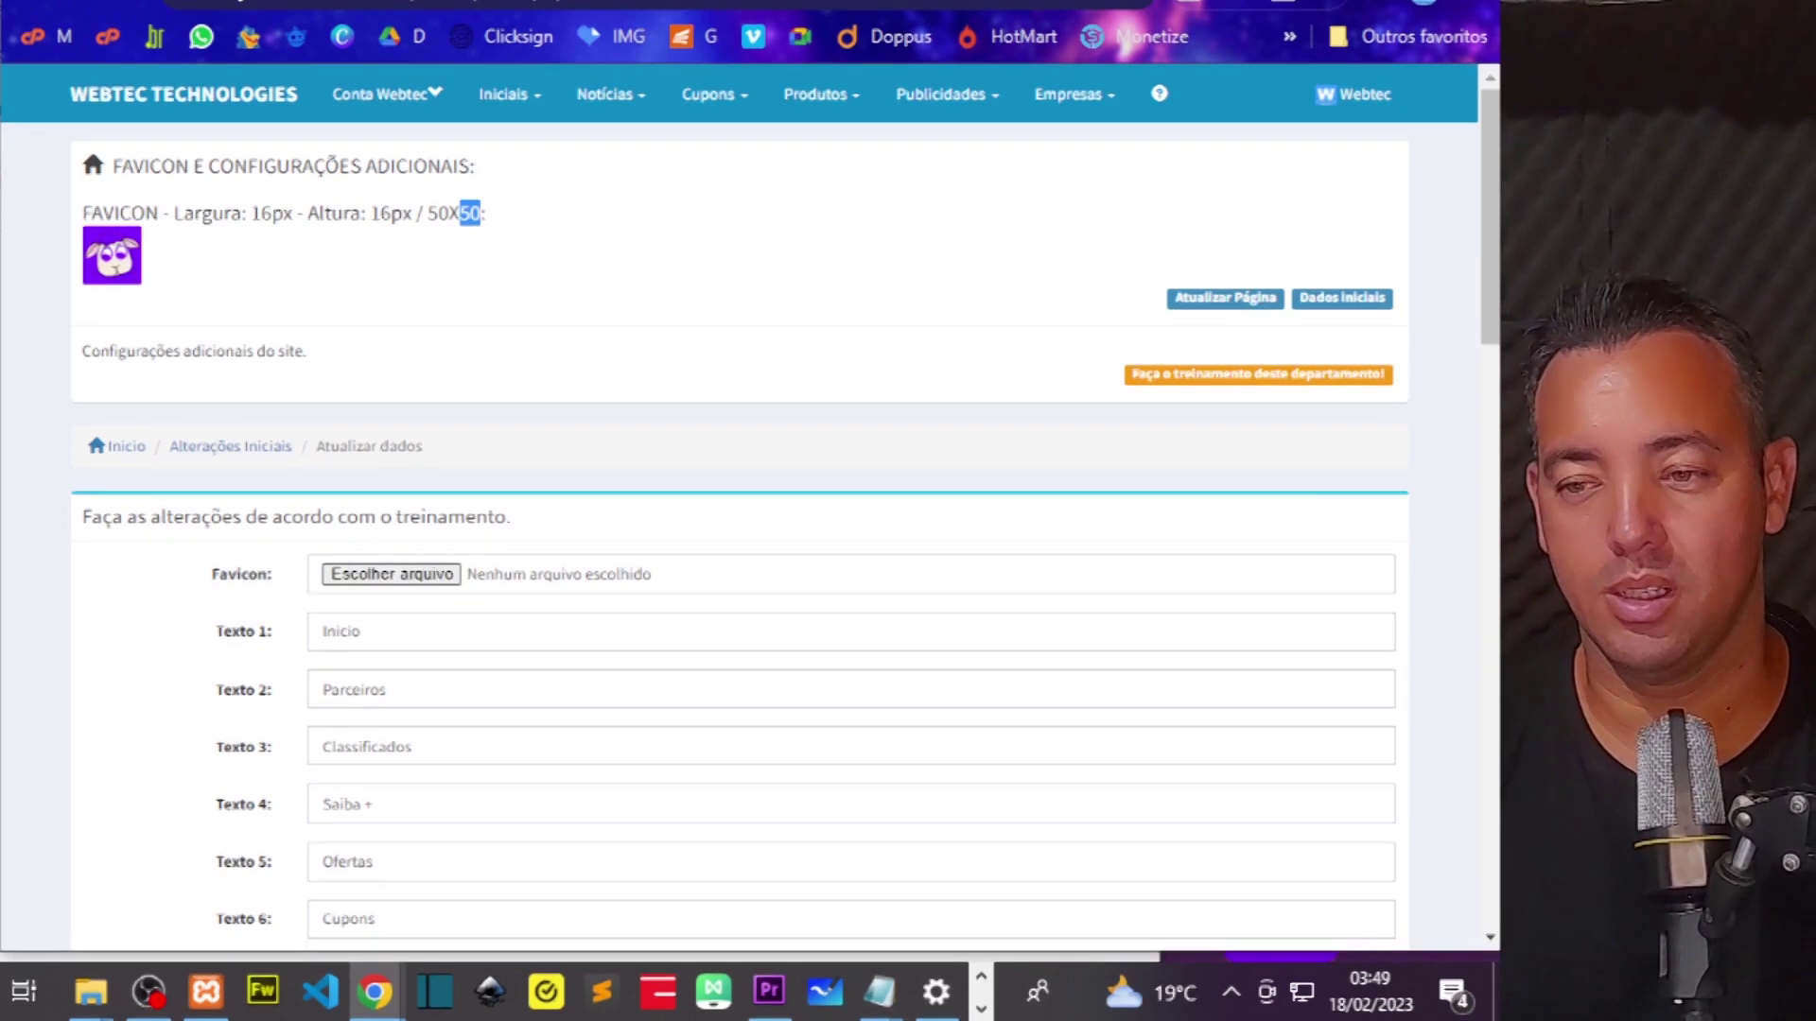
- Switch to Canva and create a new custom-size design of 50 × 50 px
left_click(258, 7)
left_click(872, 242)
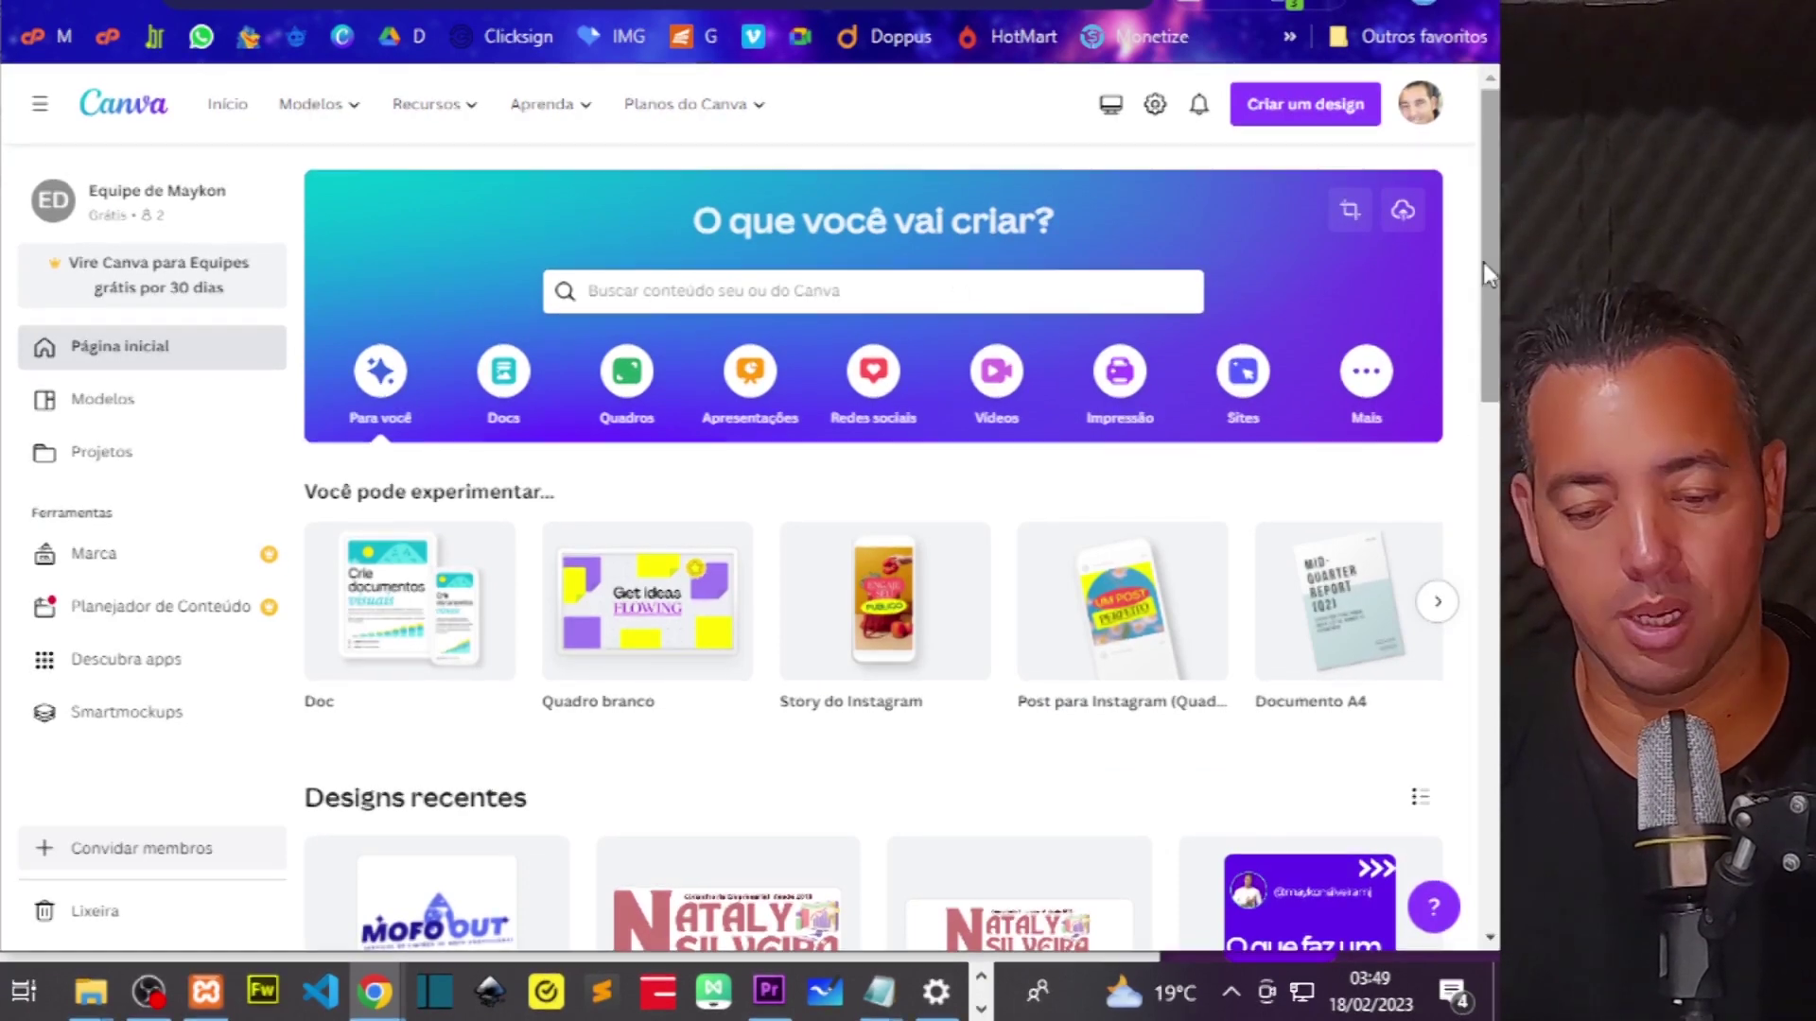
left_click(1294, 121)
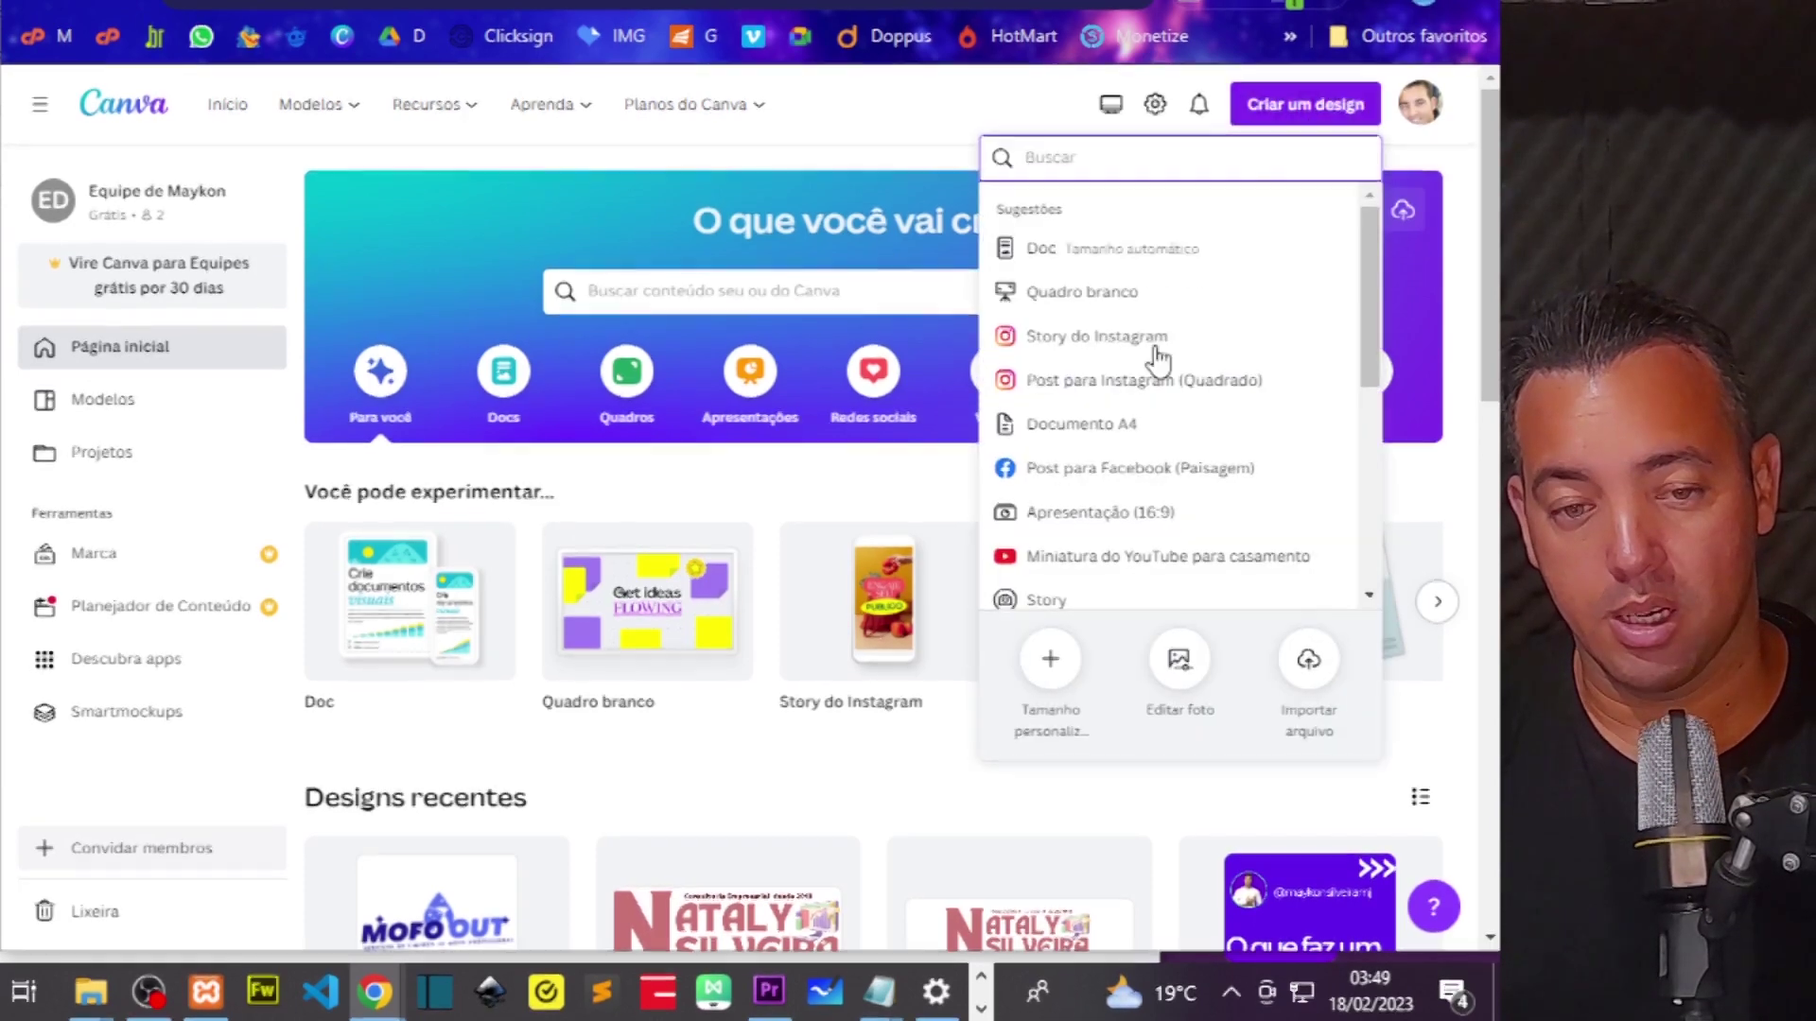
left_click(1049, 659)
double_click(1063, 261)
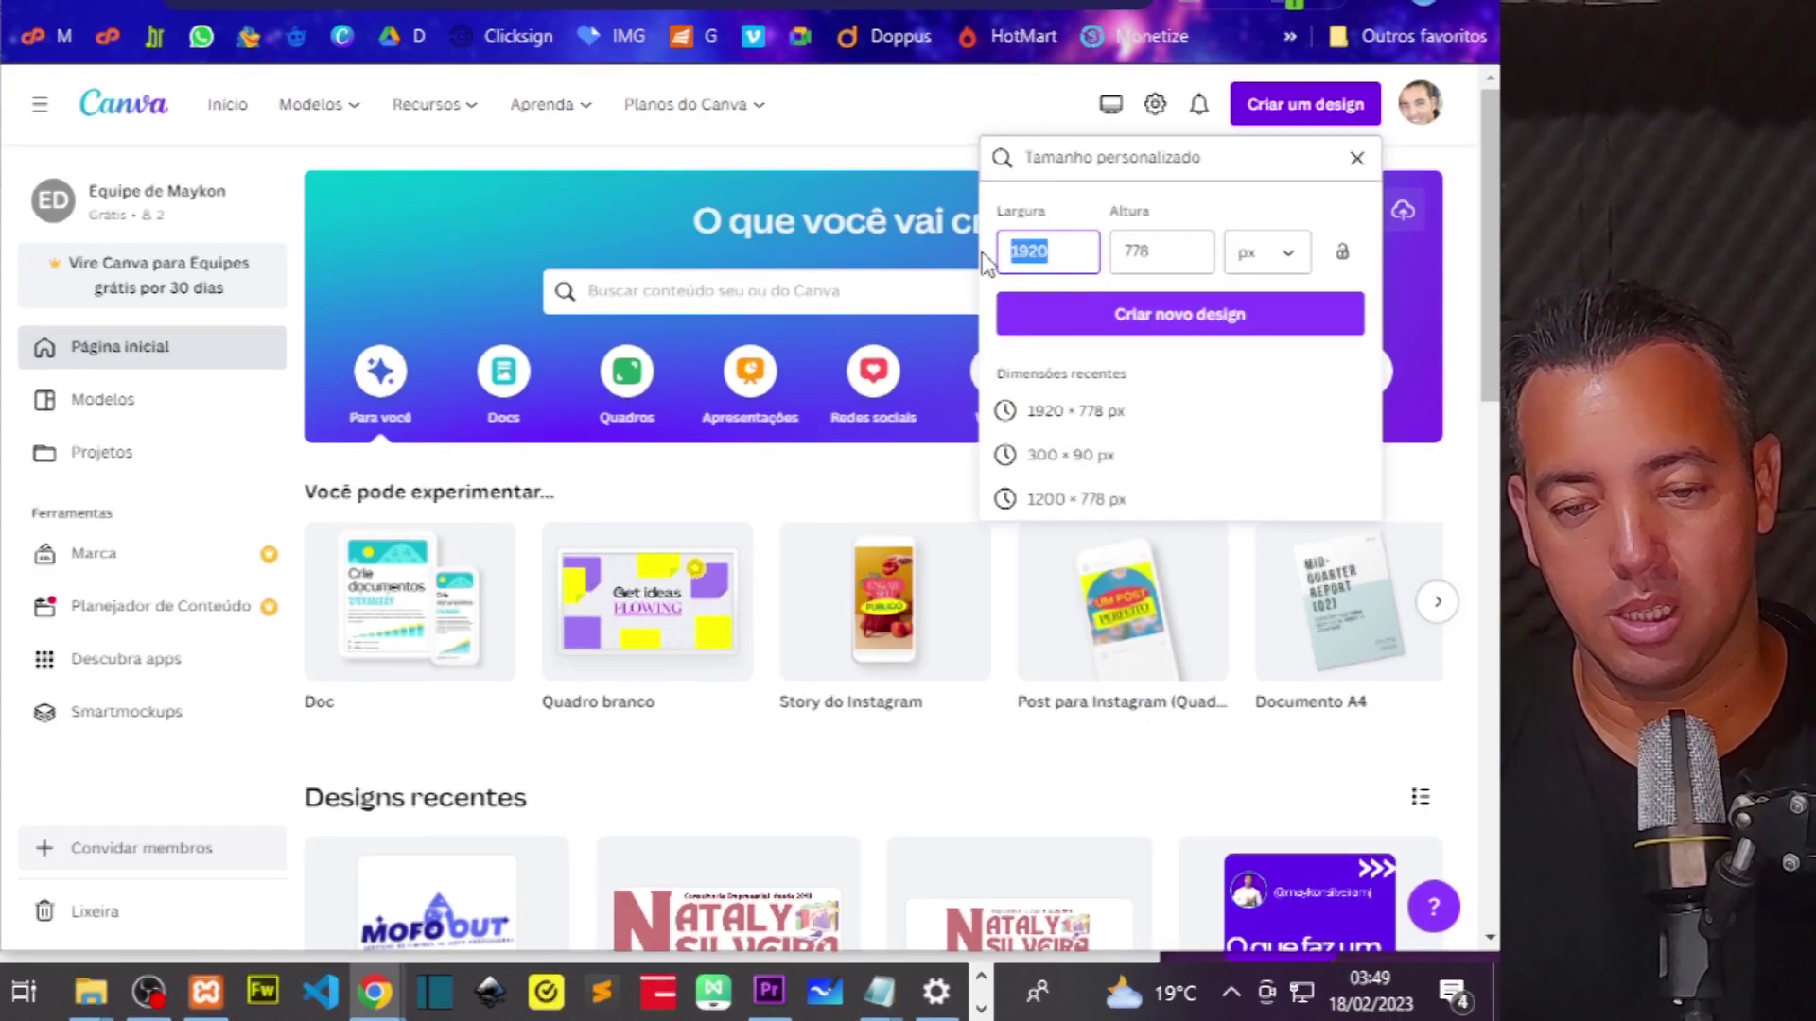
type("50")
key("Tab")
type("50")
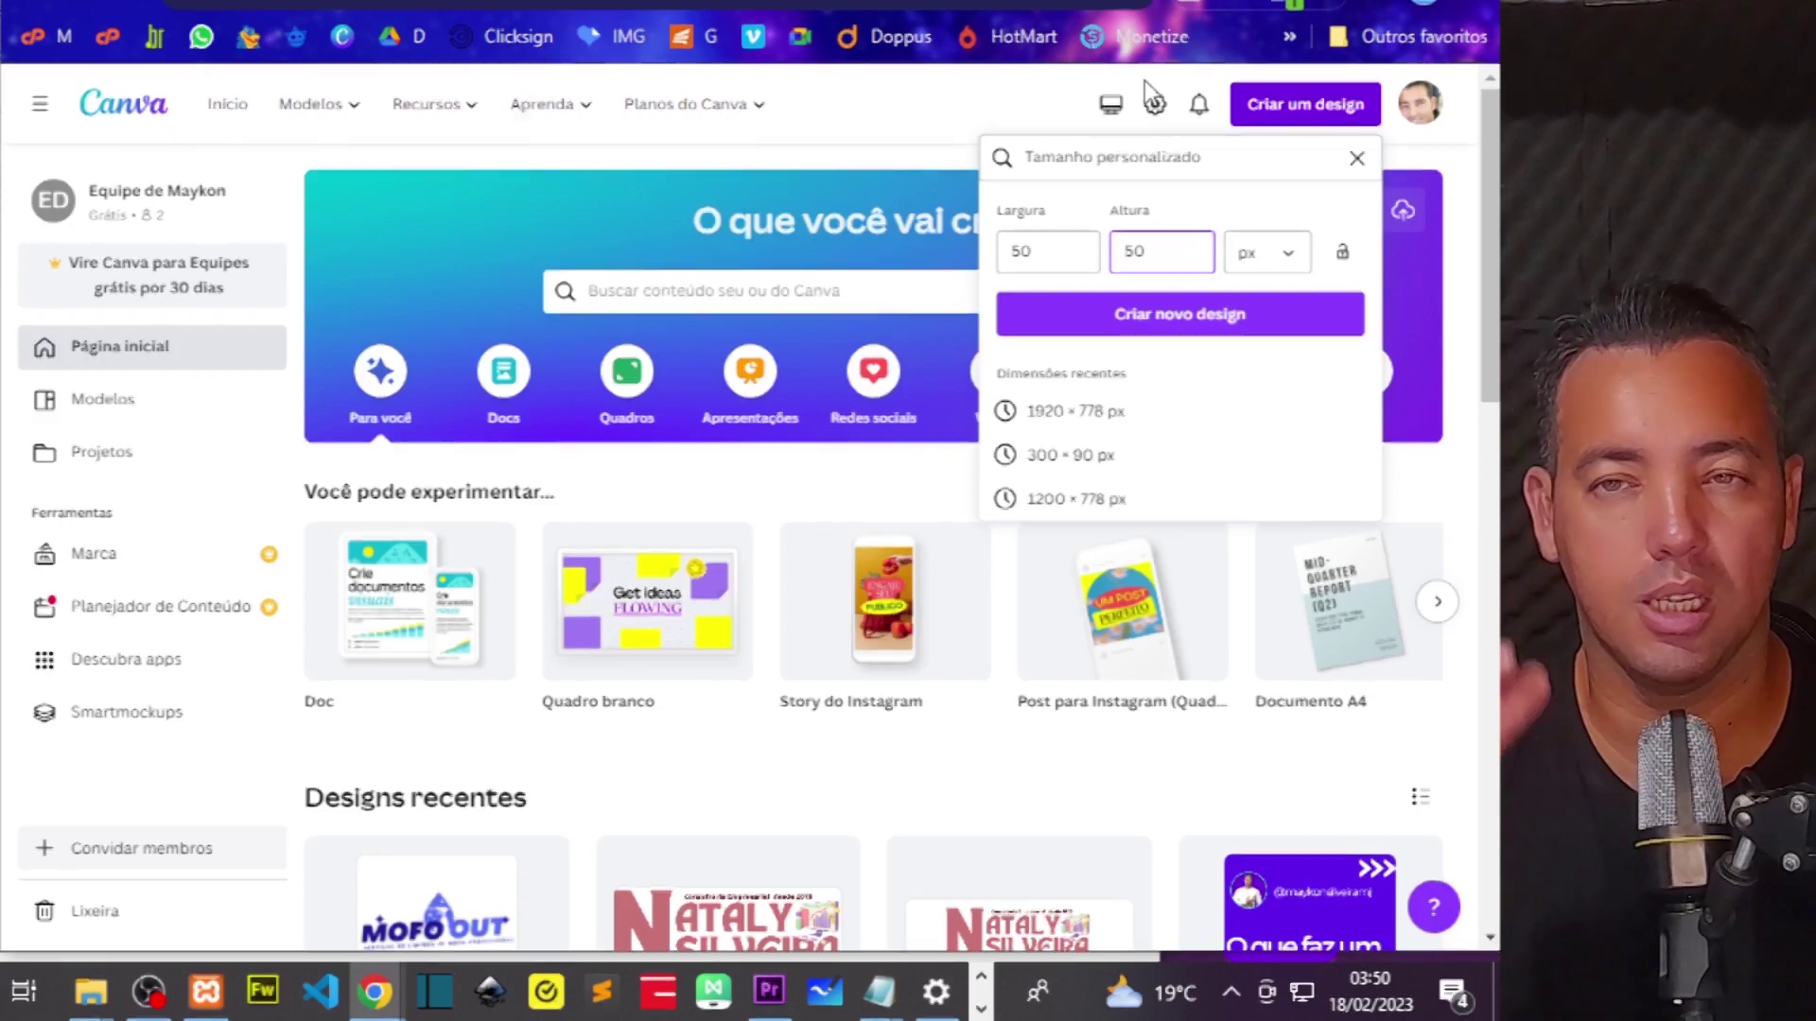
left_click(1155, 326)
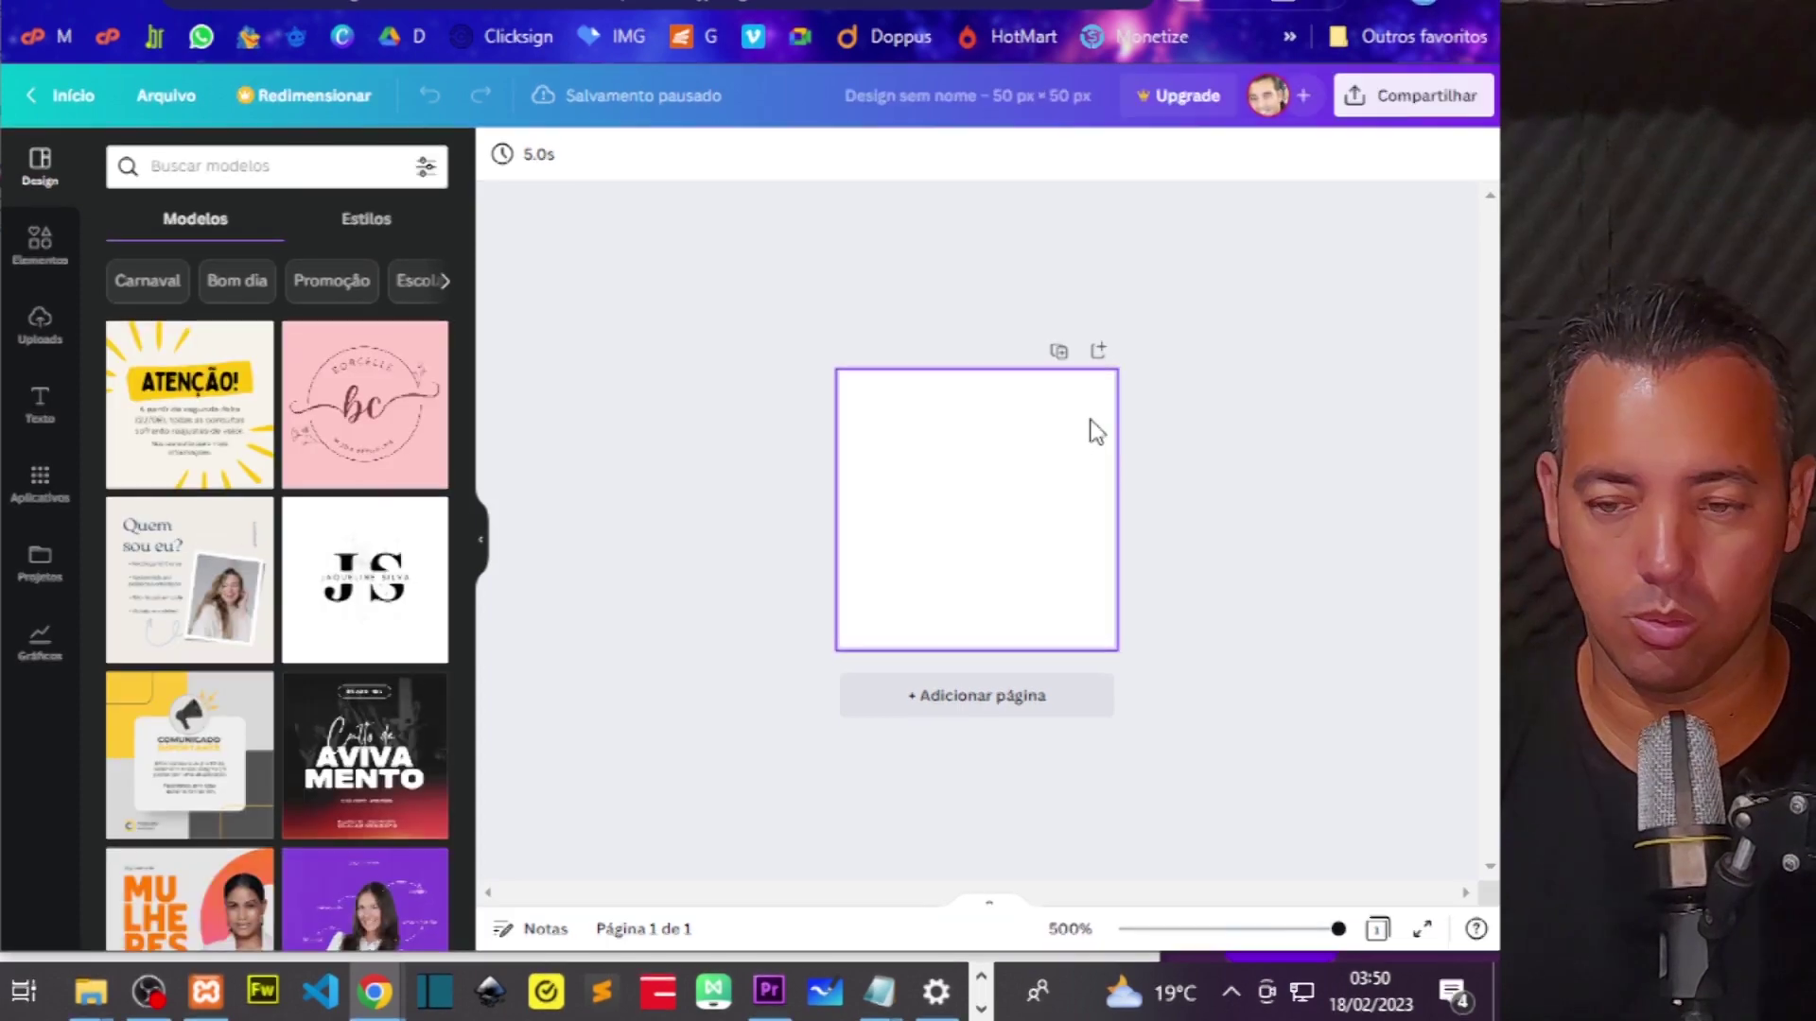
- Fill the blank page's background with the dark violet from the default colours
left_click(927, 513)
left_click(502, 153)
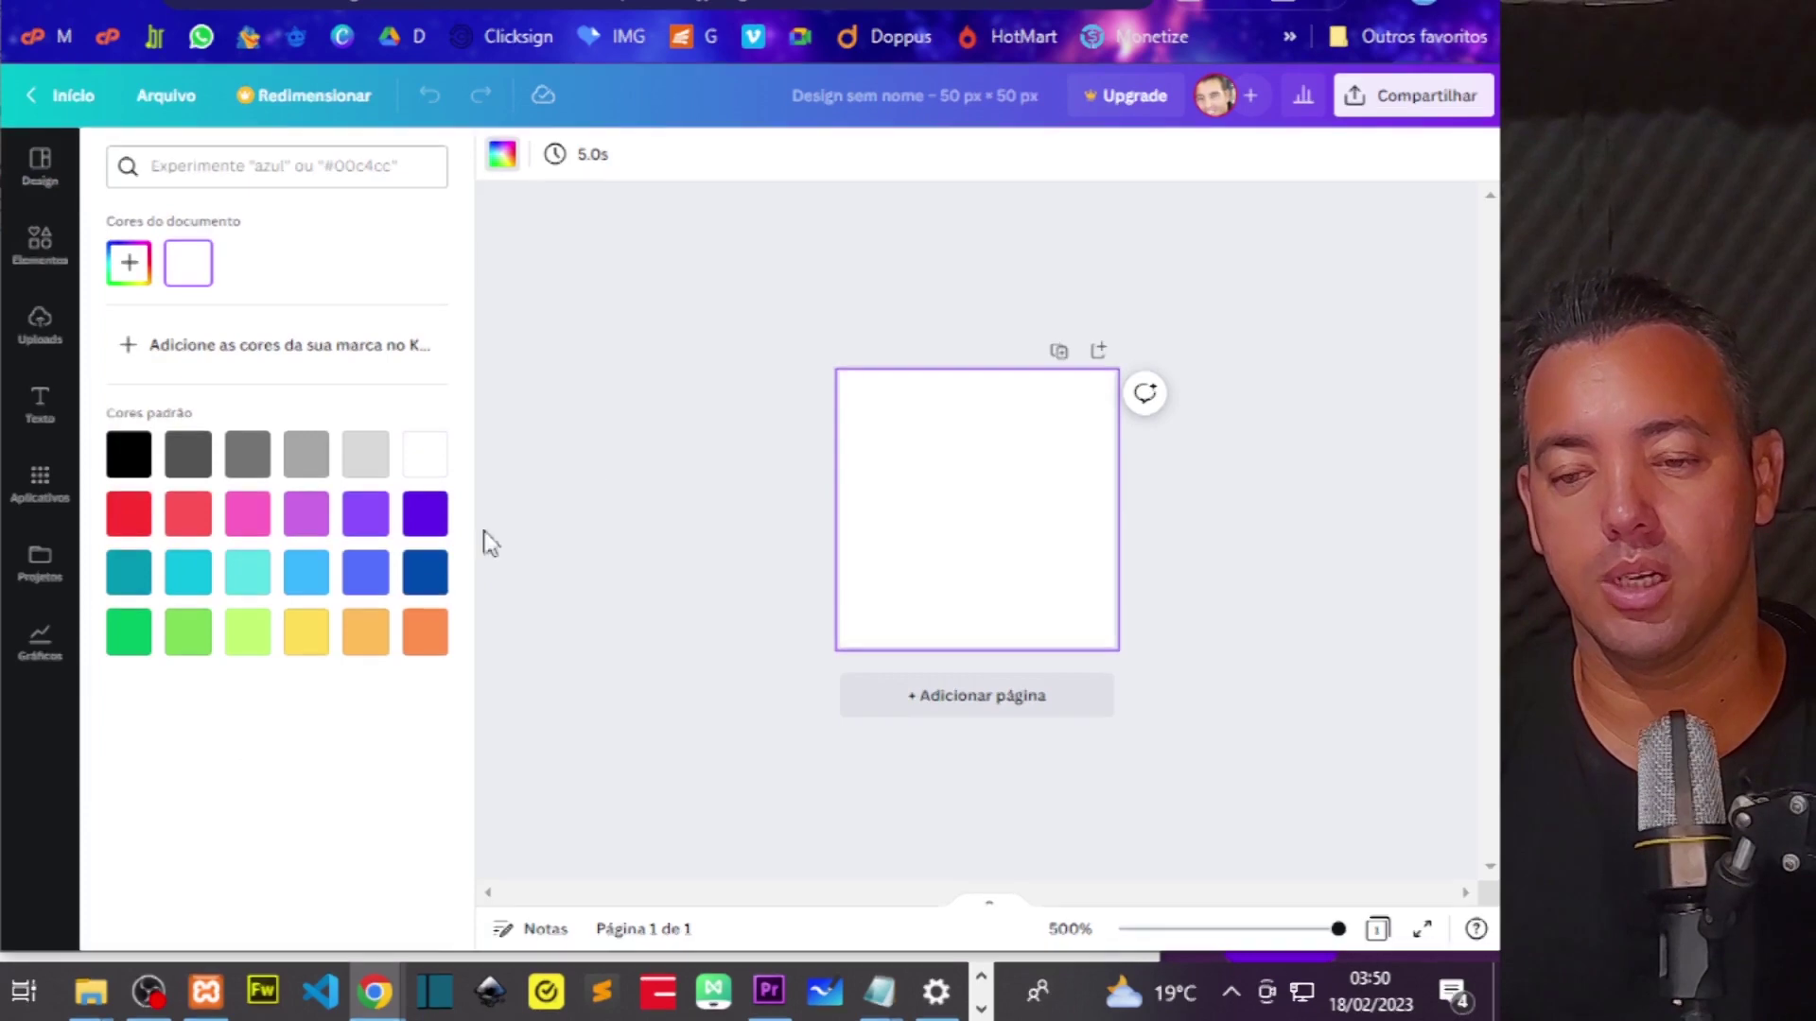
left_click(427, 517)
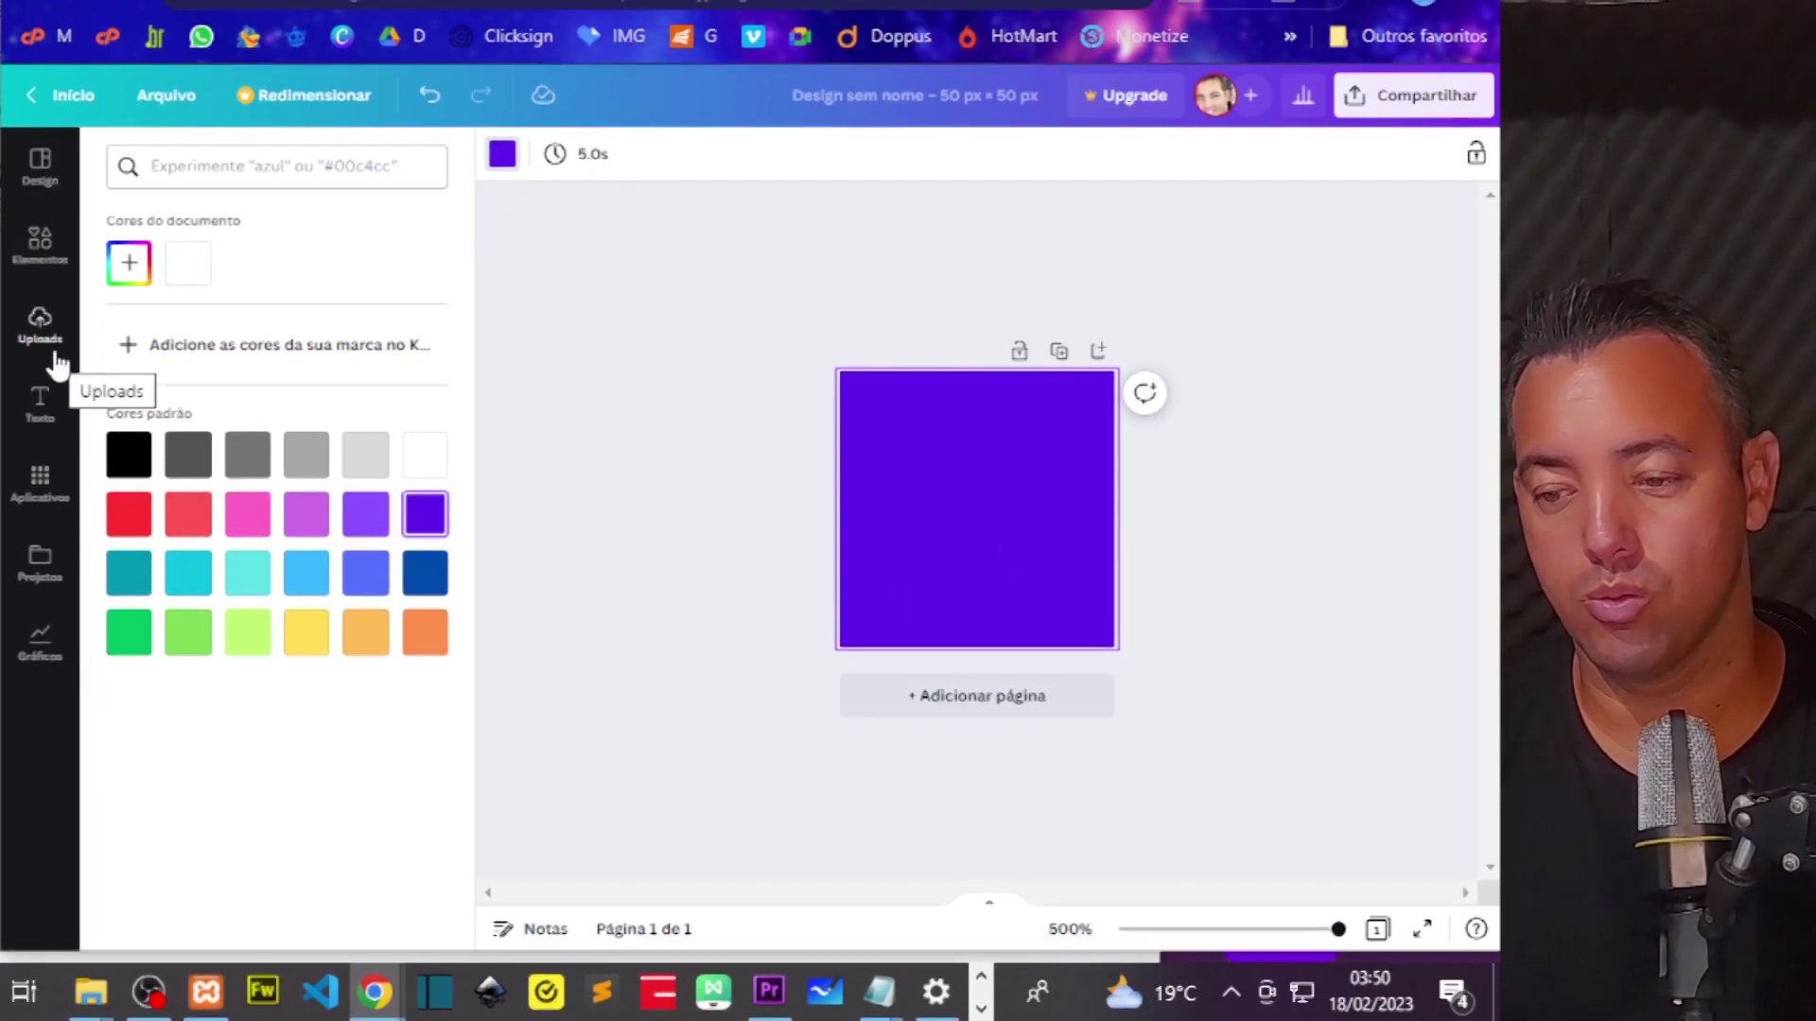
key("Escape")
- Add the recently used "BISCOITO DE LEITE" text combination to the violet page
left_click(40, 404)
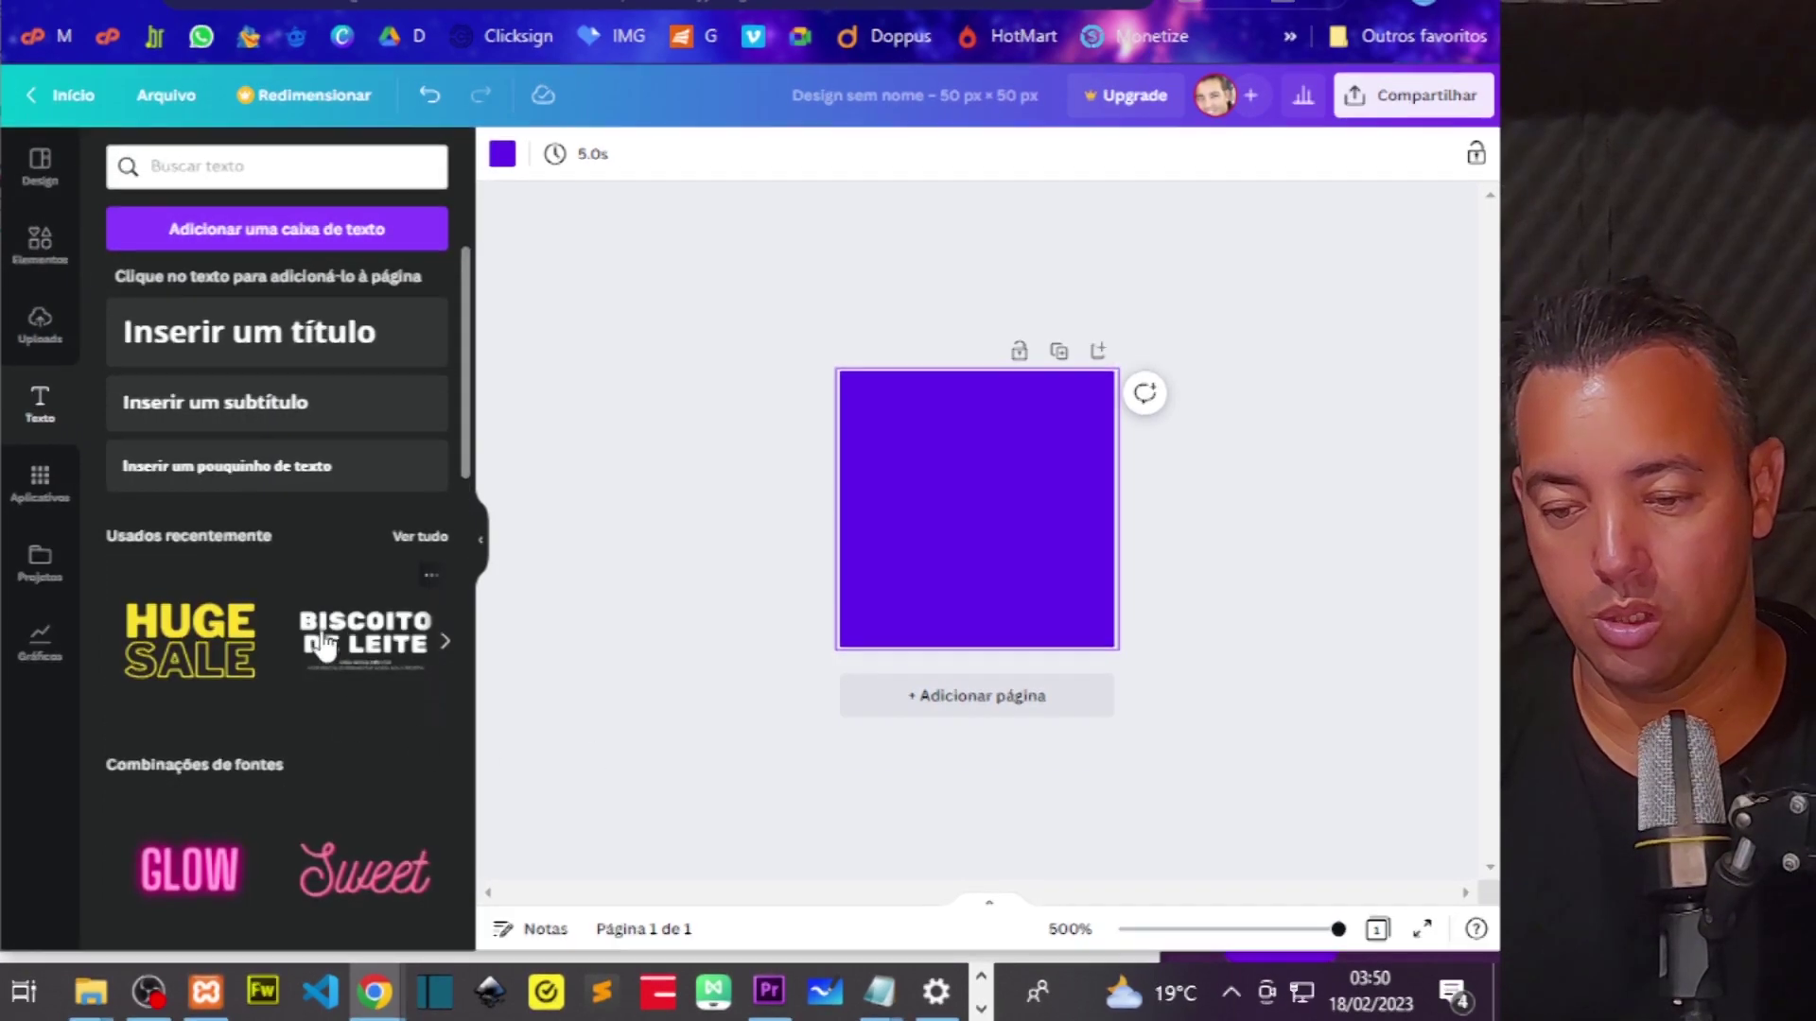
left_click(1160, 564)
left_click(959, 556)
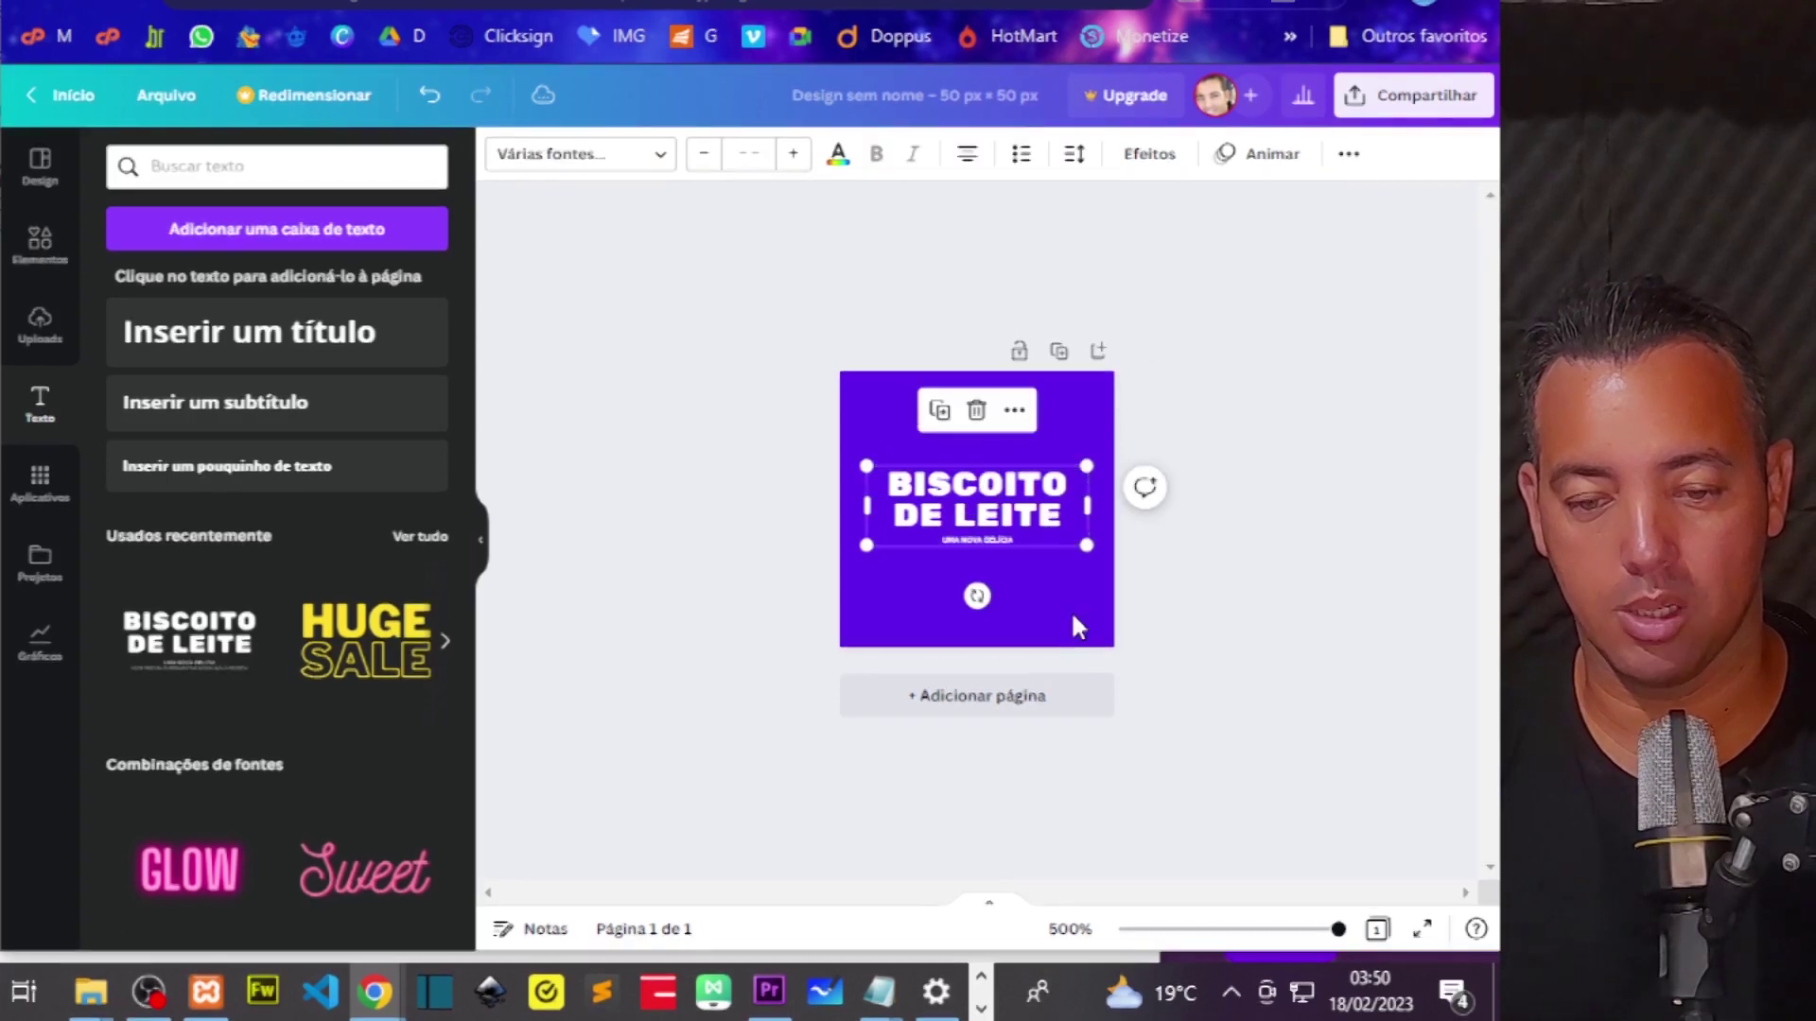
- Delete the small subtitle line beneath the "BISCOITO DE LEITE" heading, keeping the heading itself
left_click(996, 547)
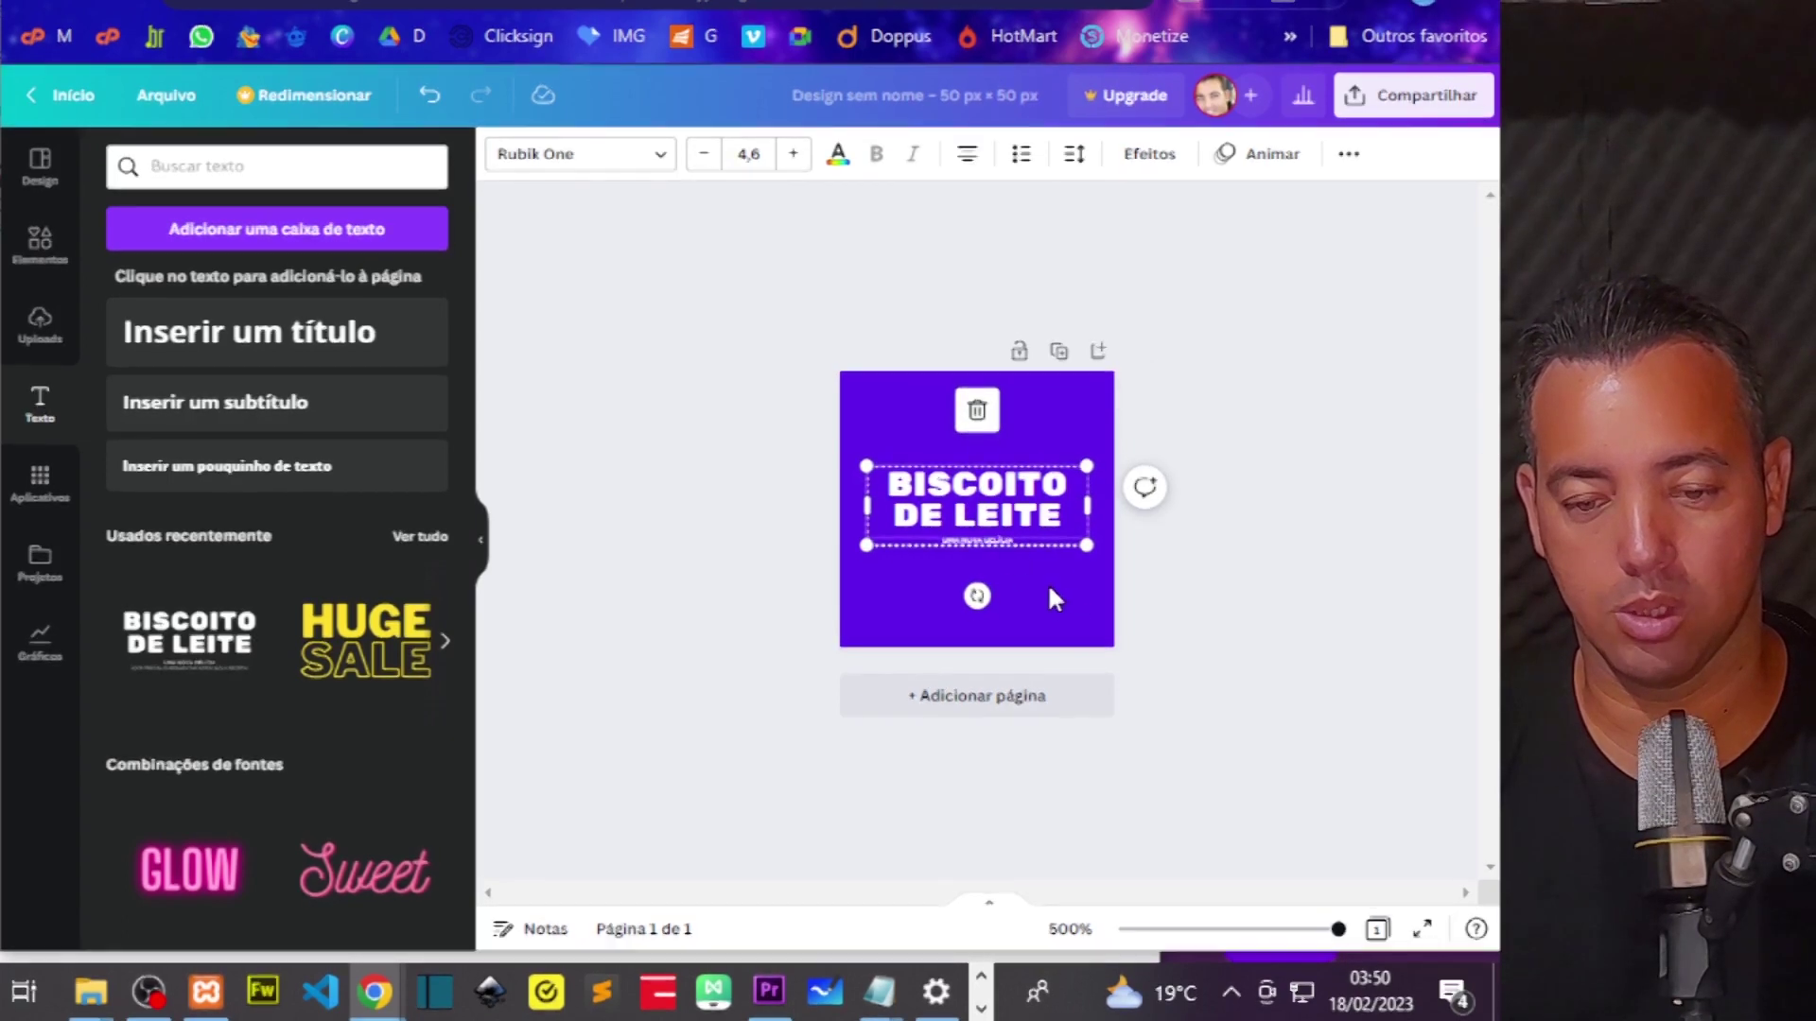
left_click(977, 409)
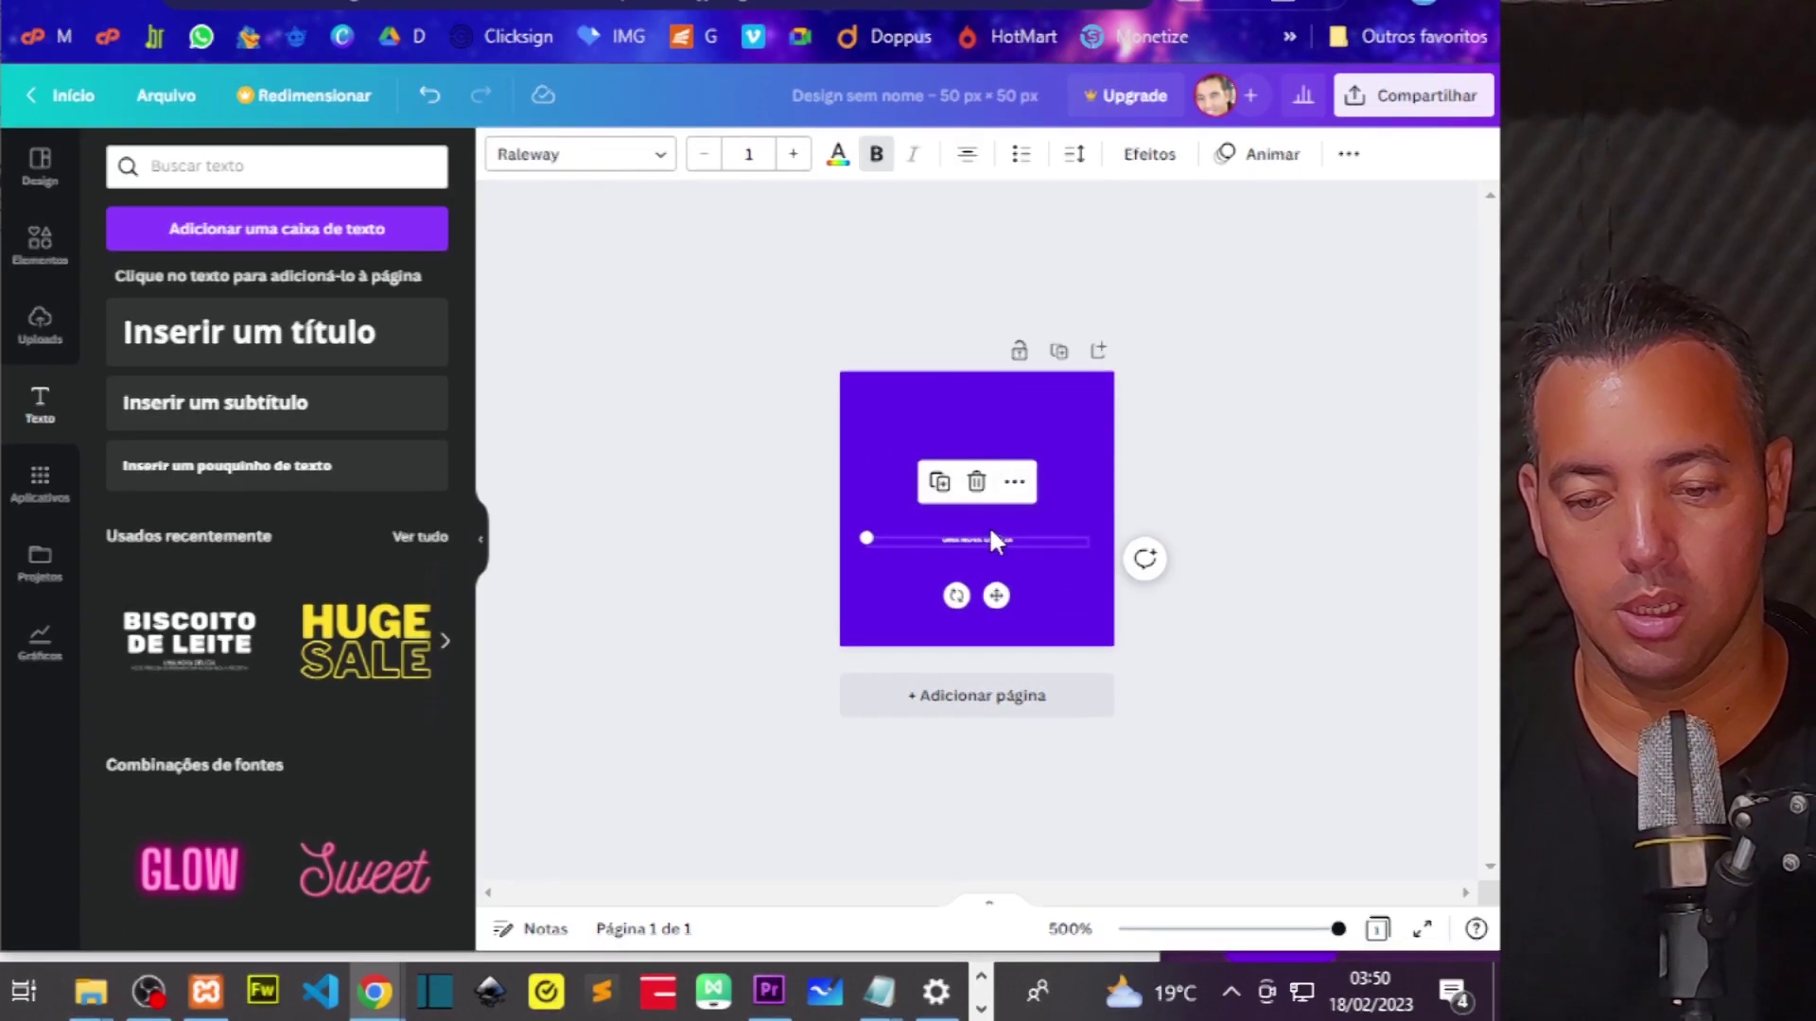
key("ctrl+z")
left_click(998, 541)
key("Delete")
- Replace the "BISCOITO DE LEITE" heading text with the single letter "W"
left_click(1003, 501)
double_click(1019, 506)
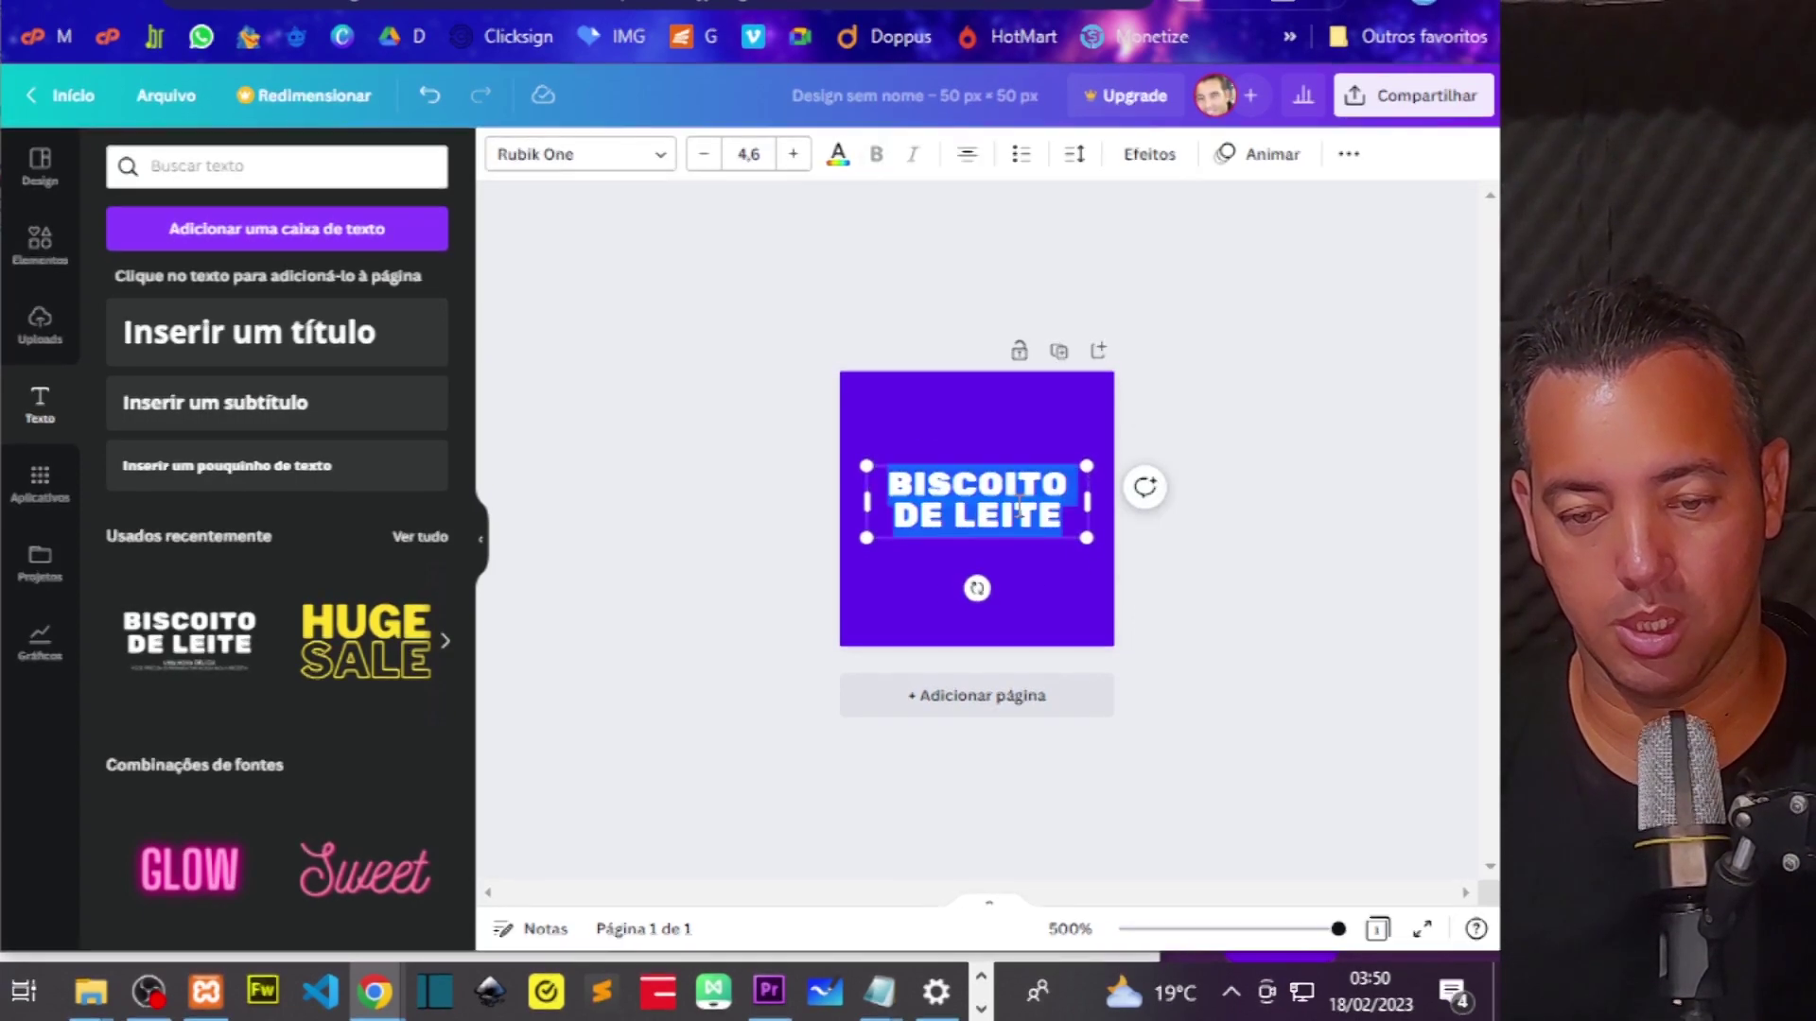
type("W")
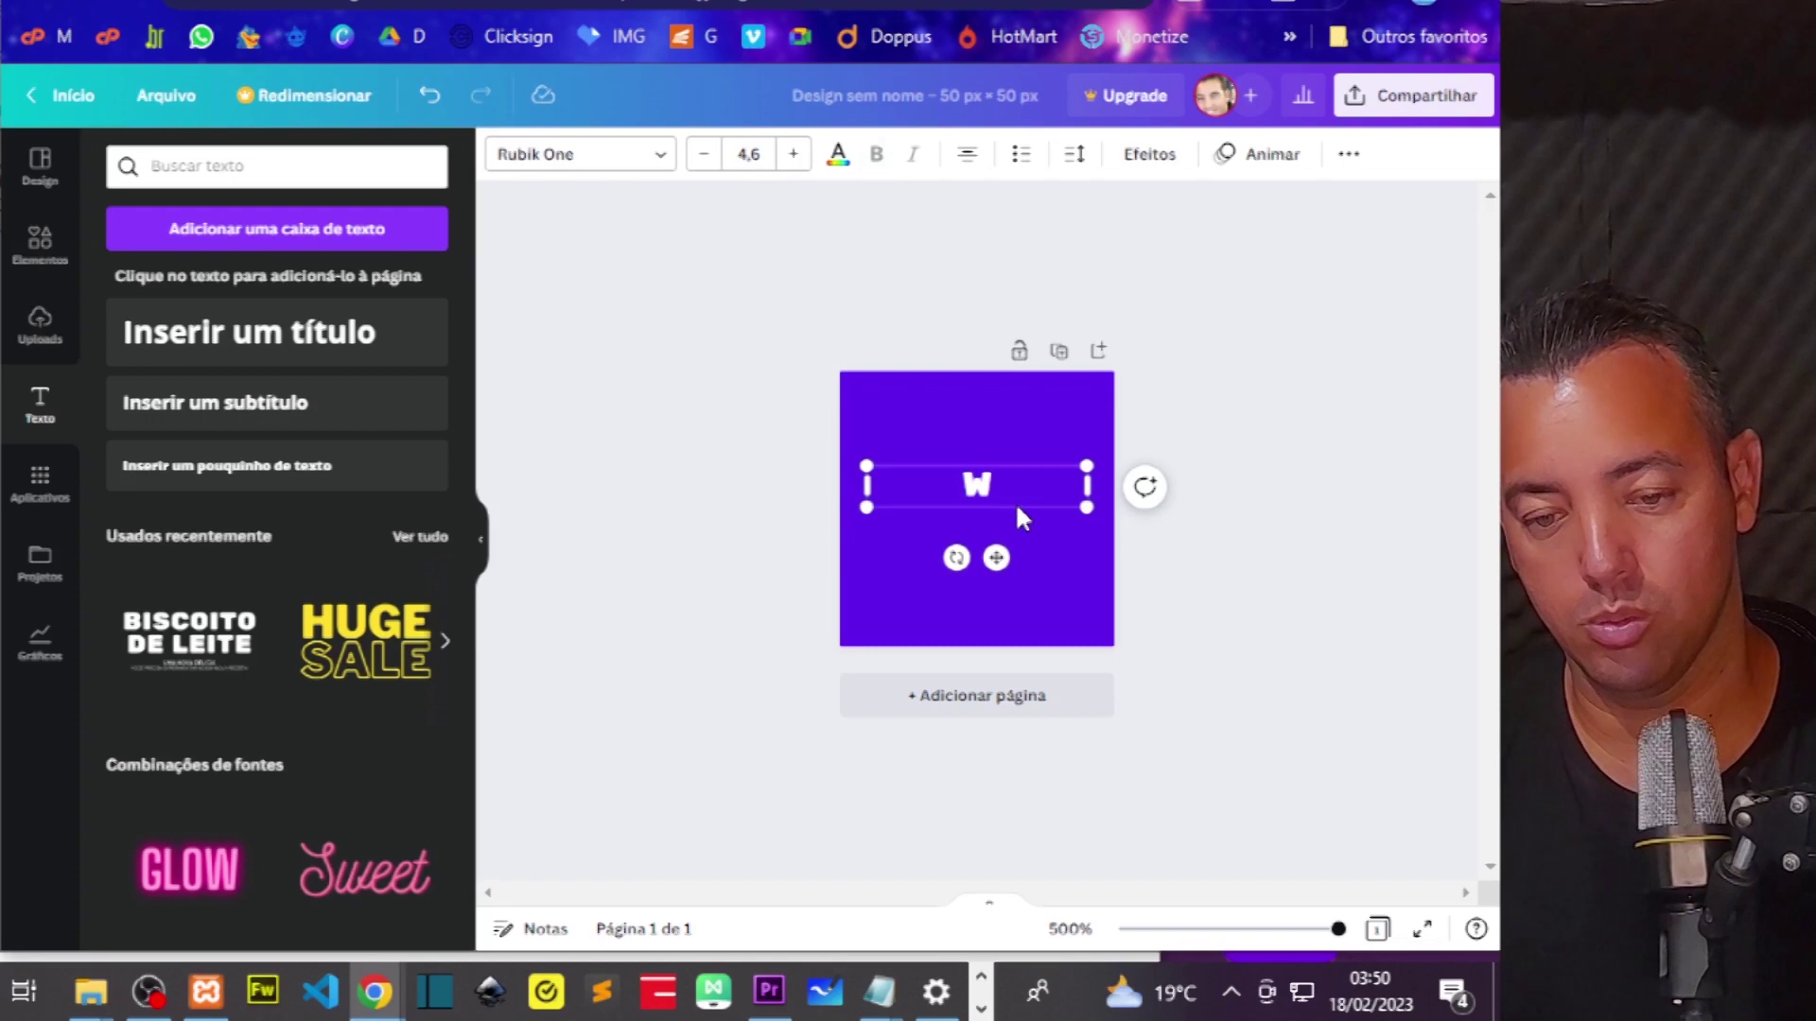
- Enlarge the letter W to font size 26,7 and narrow its text box
left_click_drag(1085, 508, 1349, 745)
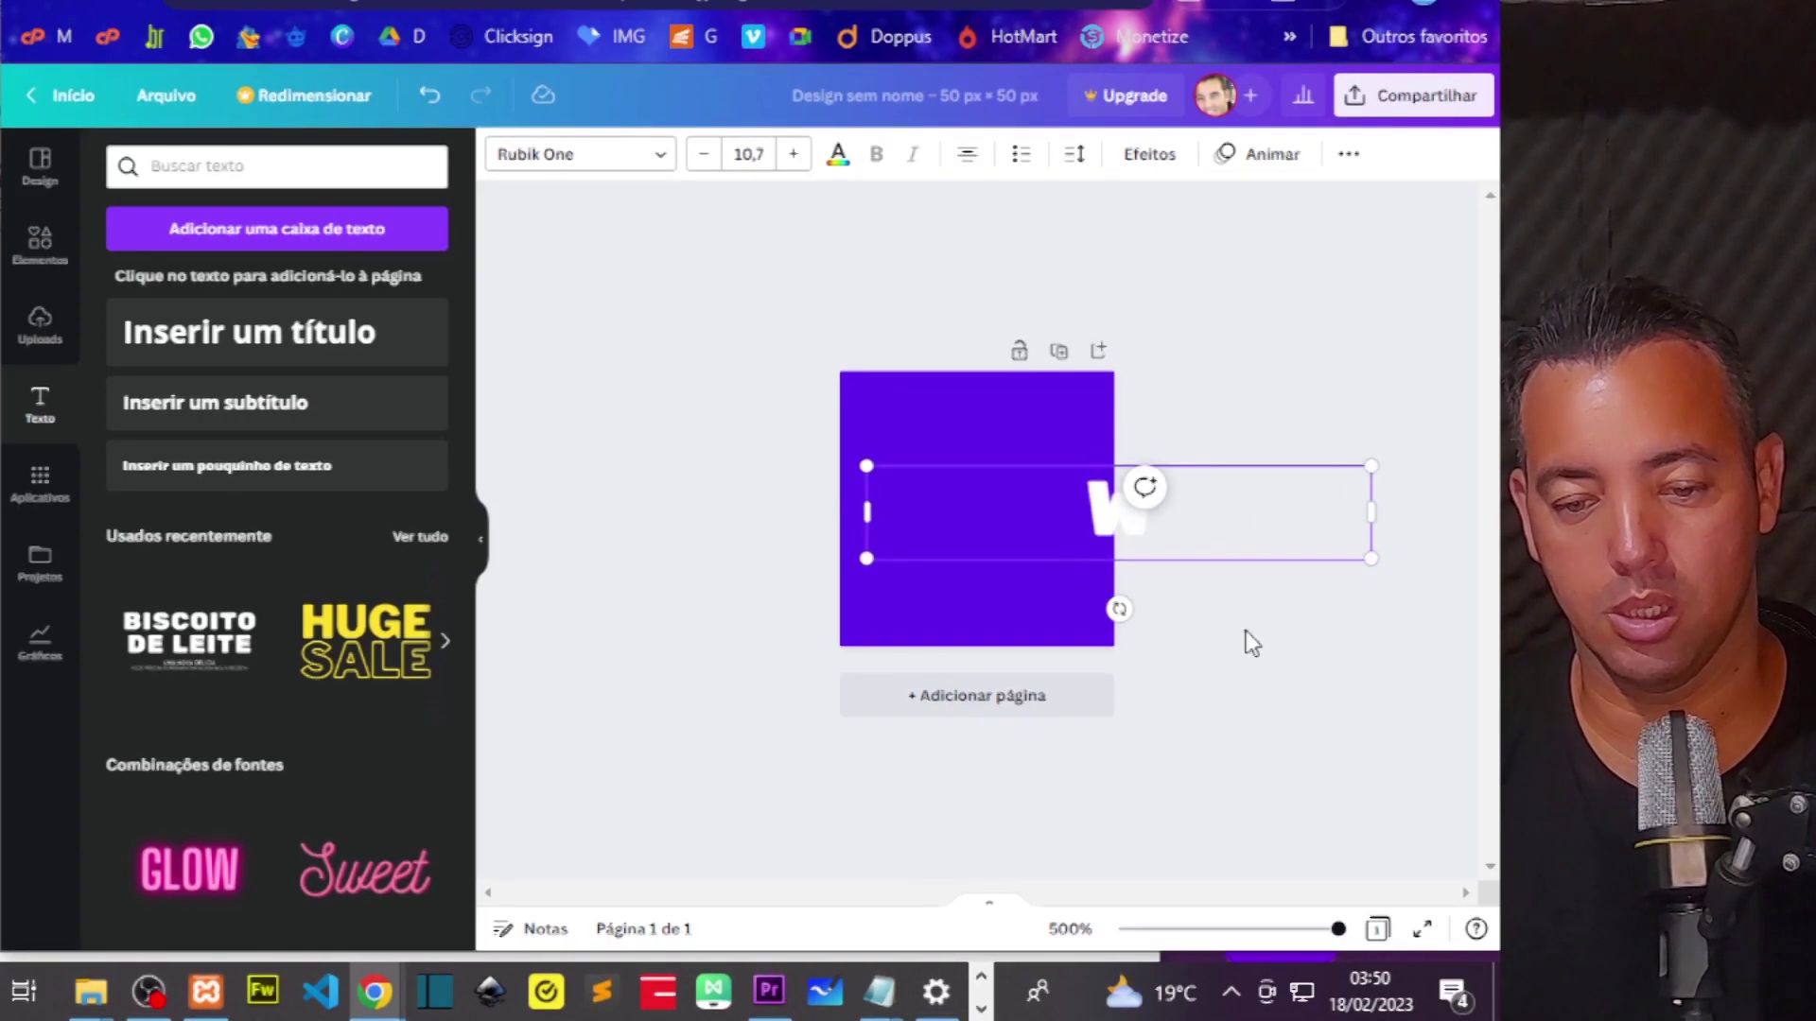
left_click_drag(1367, 520, 956, 508)
left_click(794, 154)
left_click(795, 155)
left_click(795, 154)
left_click(795, 154)
left_click(794, 154)
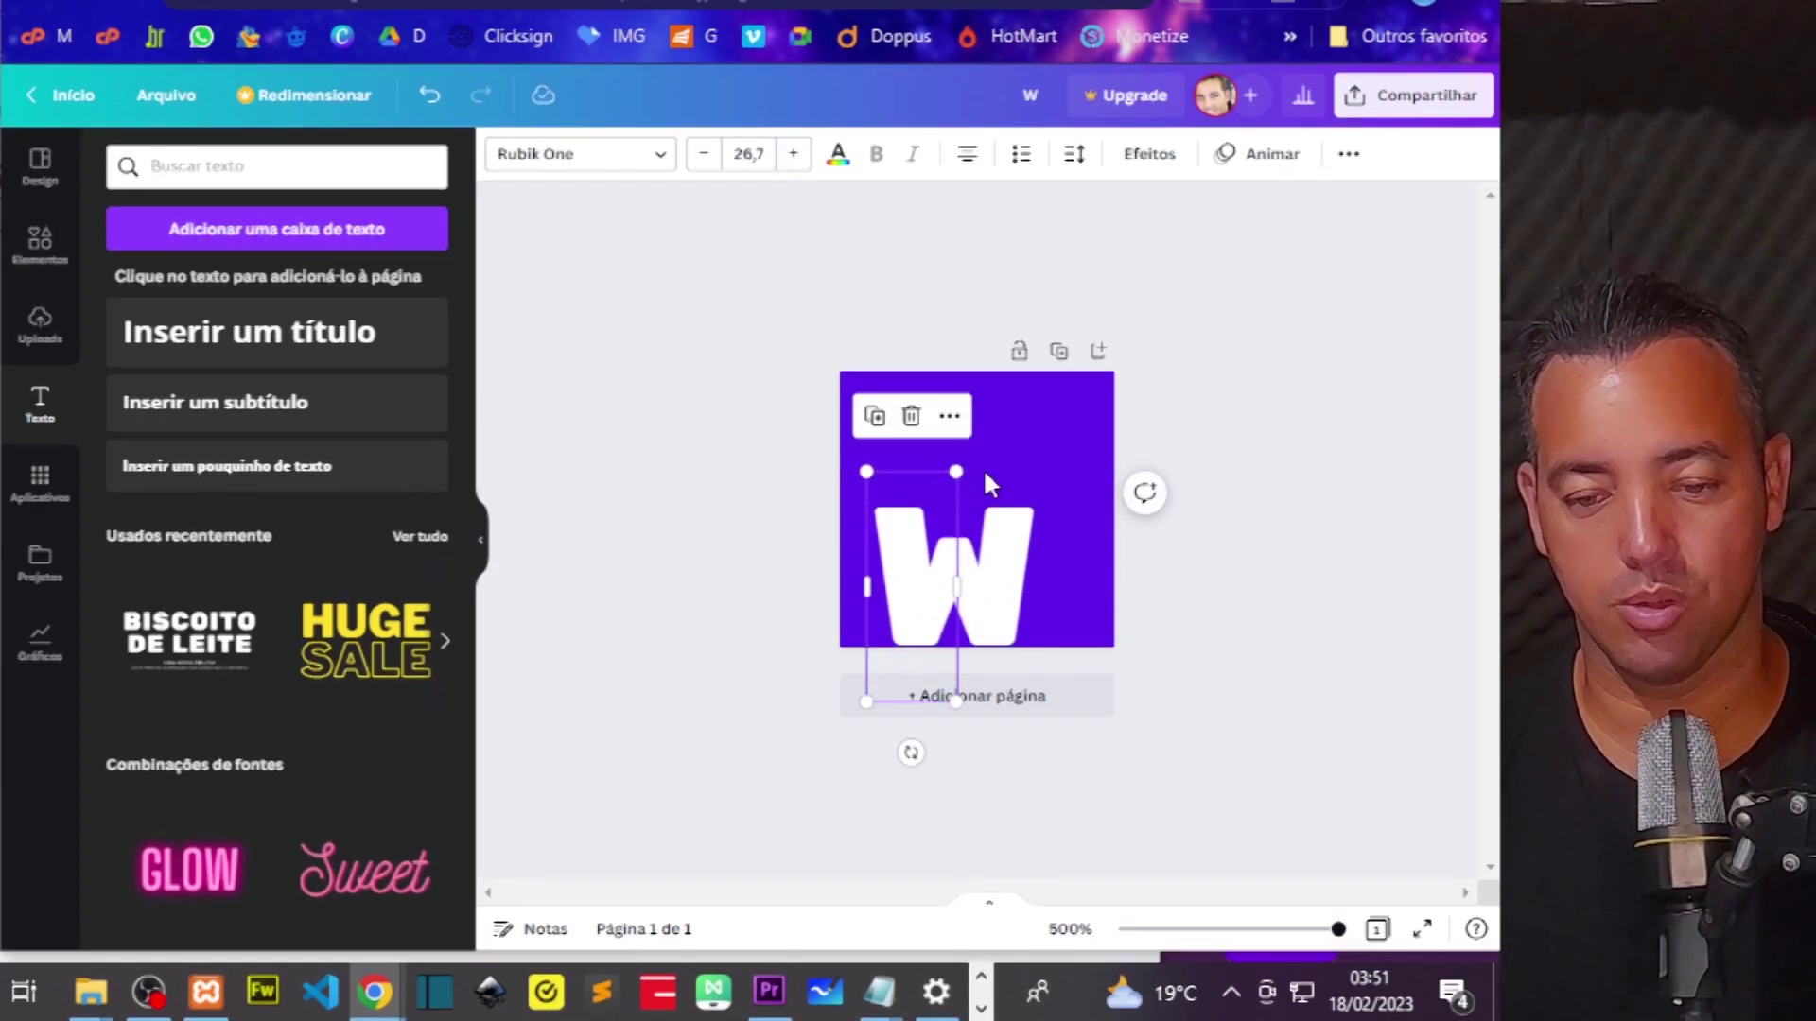
- Increase the W's font size to 35,7 and centre the letter on the violet page
left_click(1237, 617)
left_click_drag(942, 573, 965, 517)
left_click(794, 154)
left_click(794, 154)
left_click(795, 154)
left_click(794, 153)
left_click(795, 154)
left_click(795, 153)
left_click(795, 153)
left_click(795, 153)
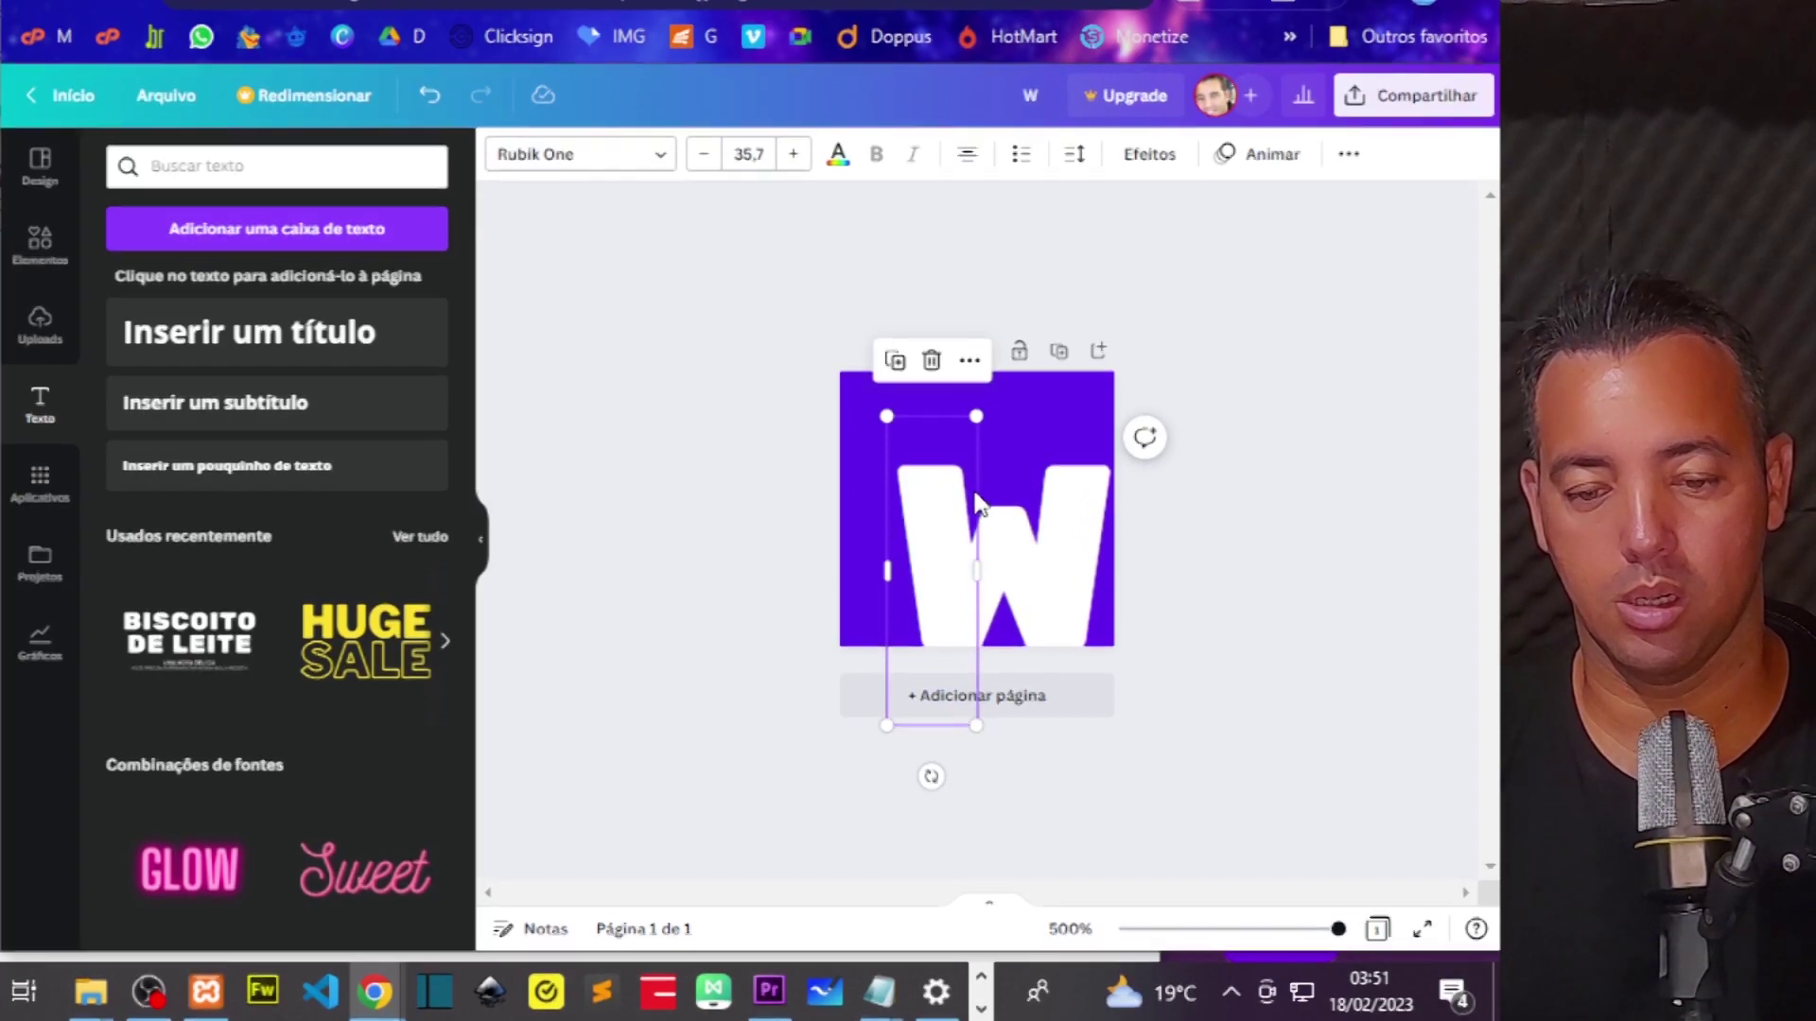
left_click_drag(980, 571, 1025, 539)
left_click(1234, 579)
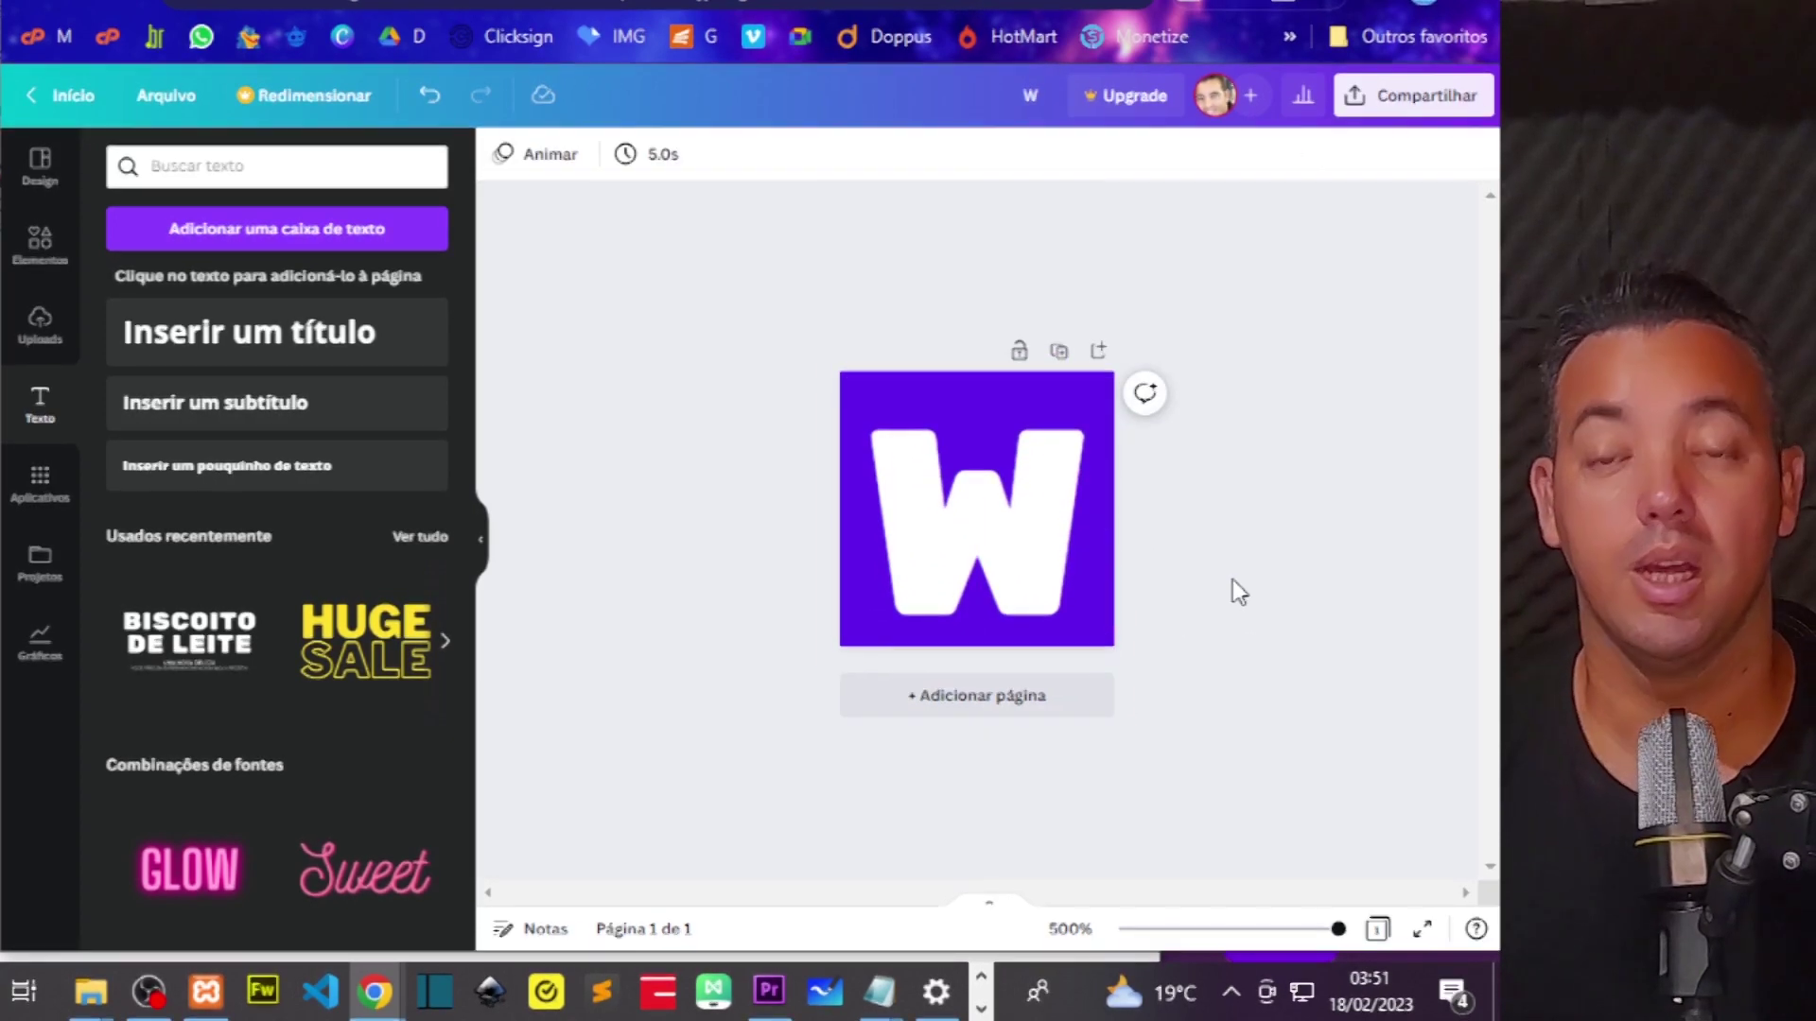
- Download the design as a JPG file, view the downloaded W.jpg and close its preview
left_click(1409, 94)
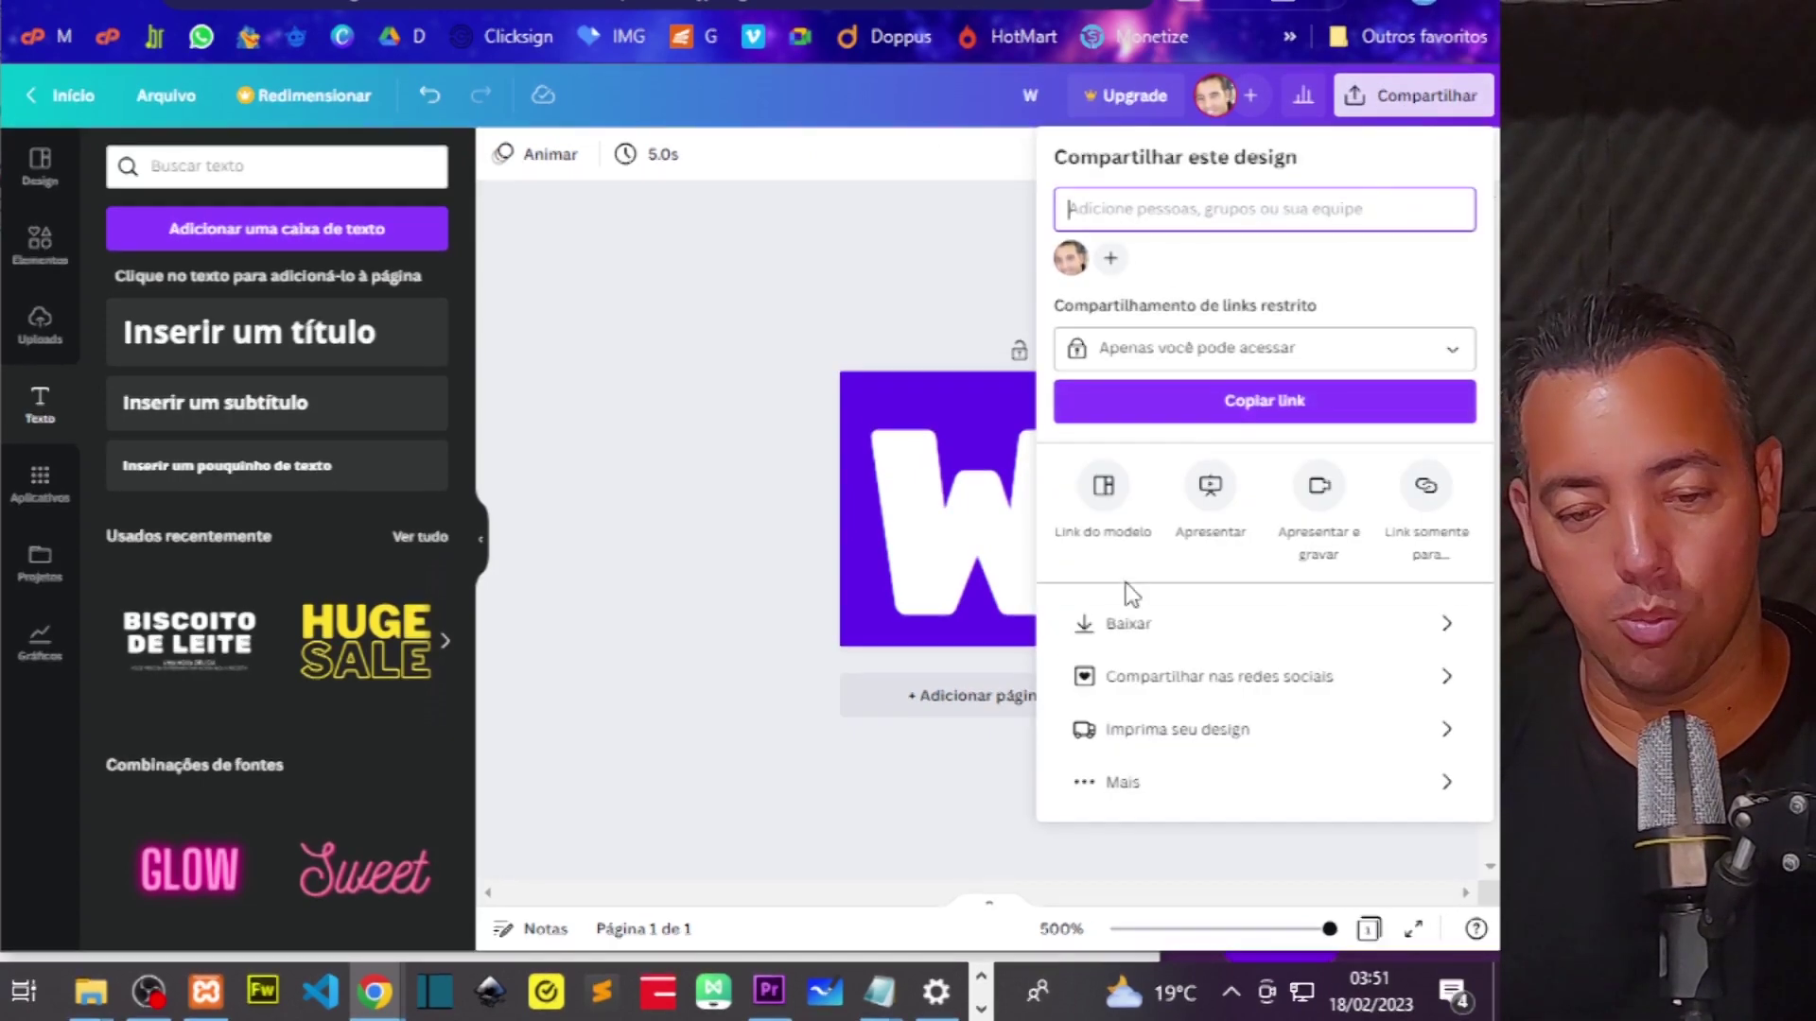
left_click(1159, 632)
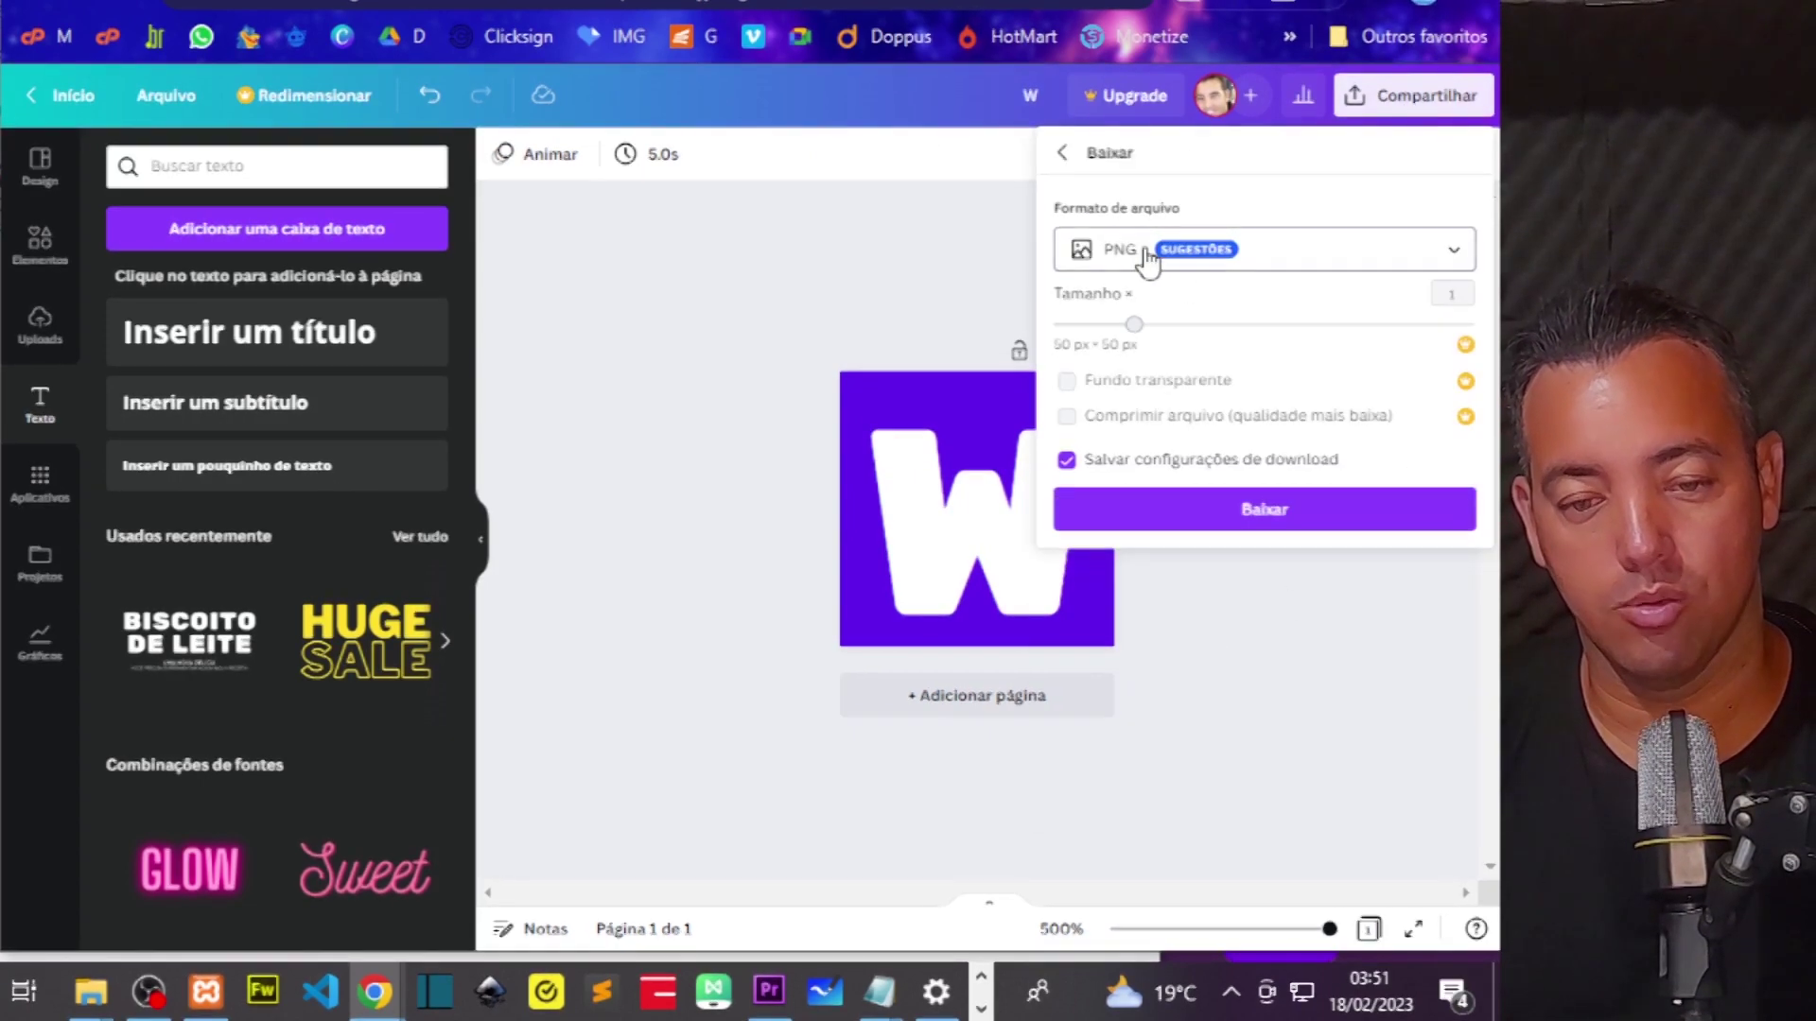
left_click(1148, 253)
left_click(1156, 333)
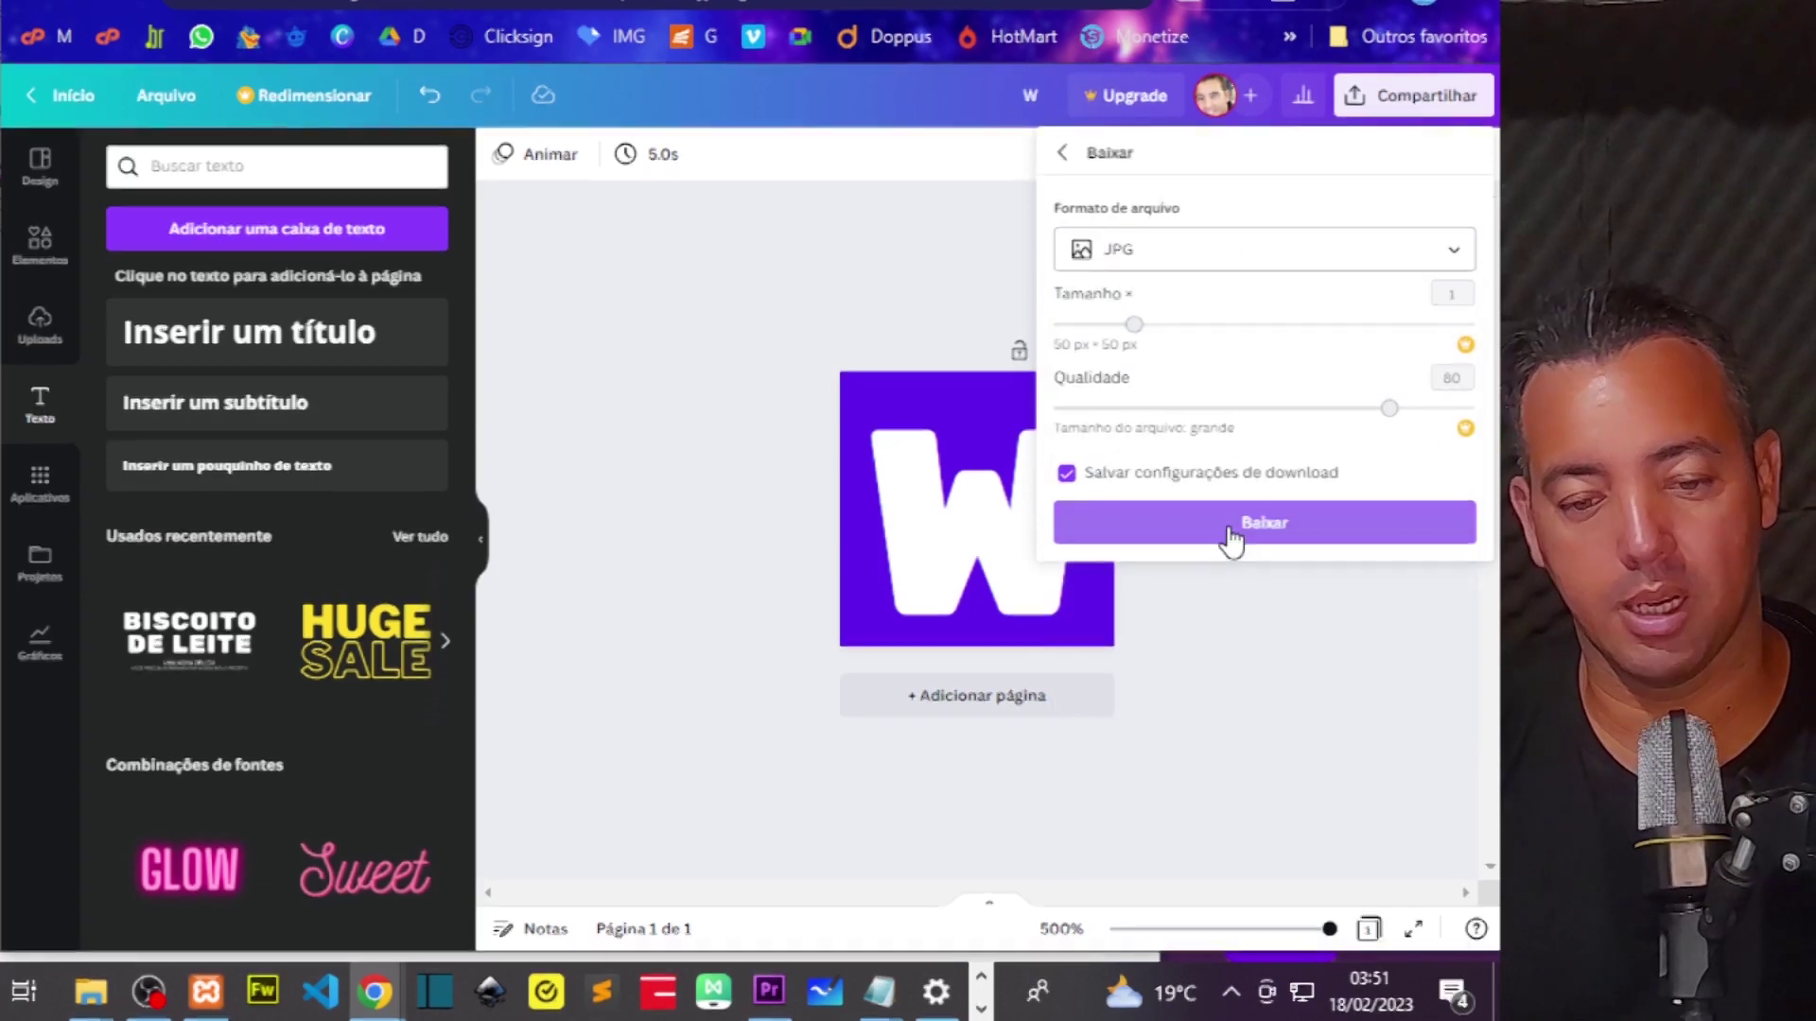
left_click(1231, 535)
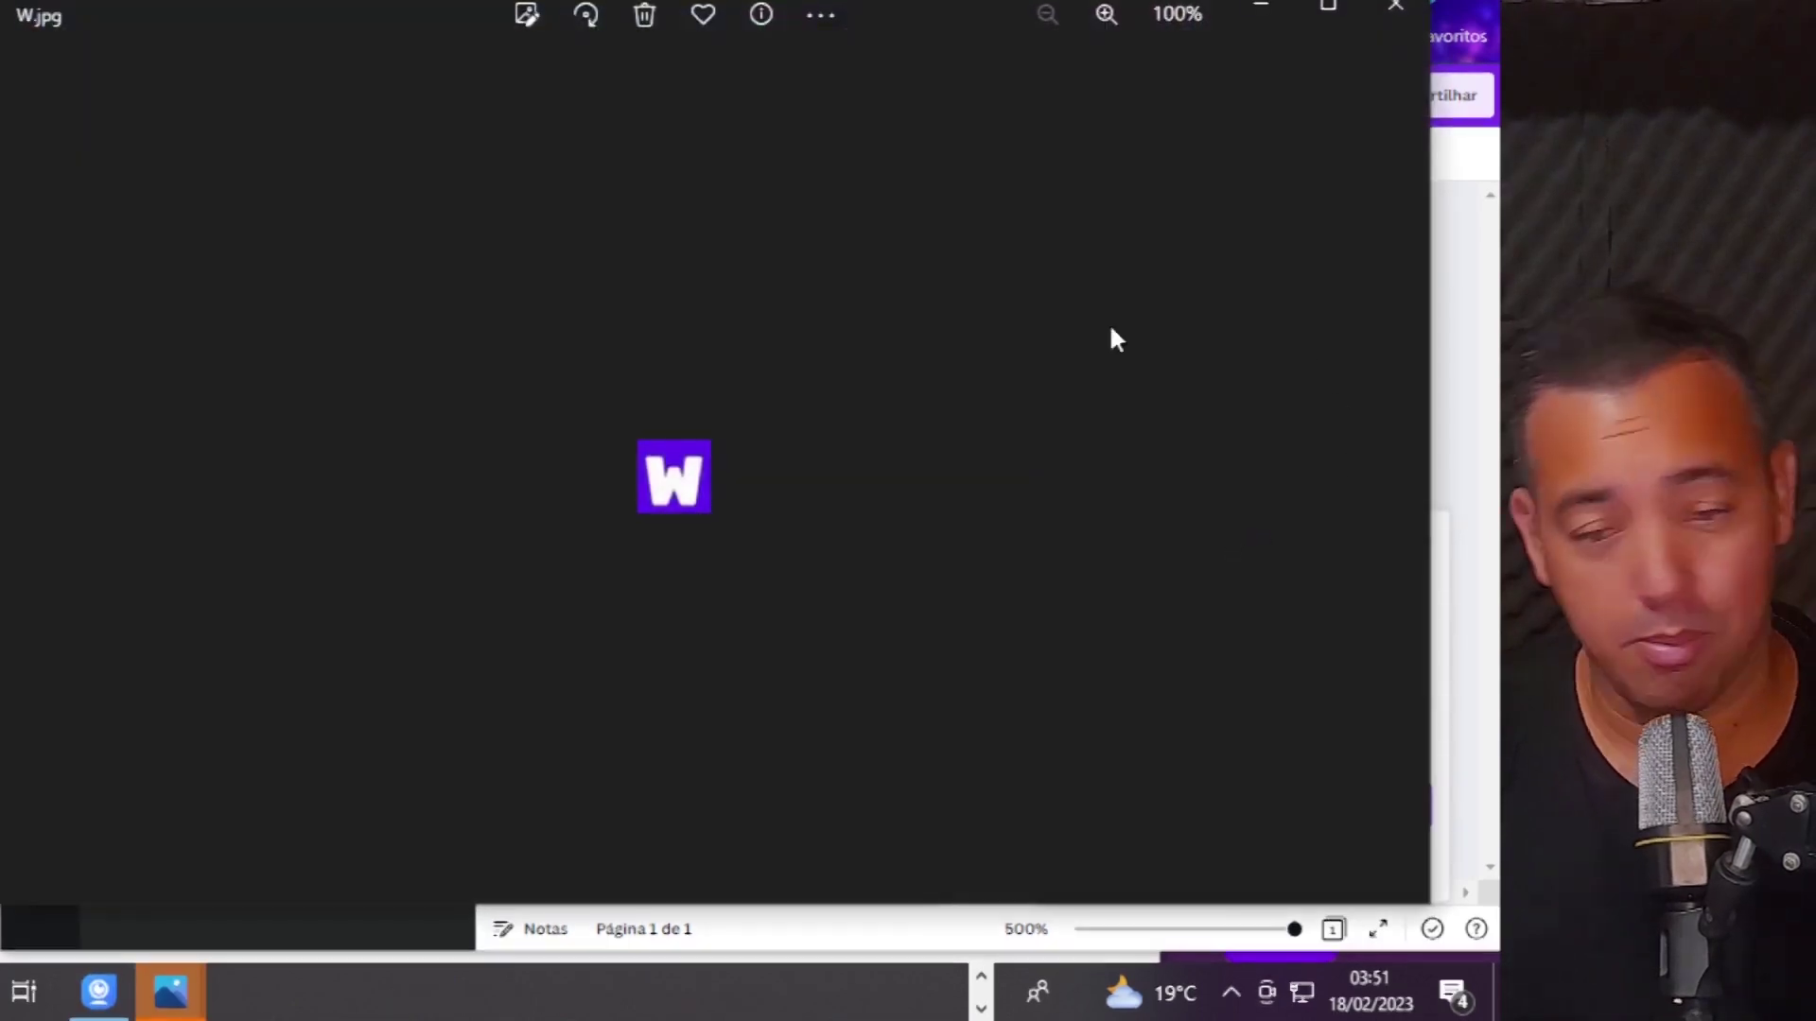
left_click(1396, 13)
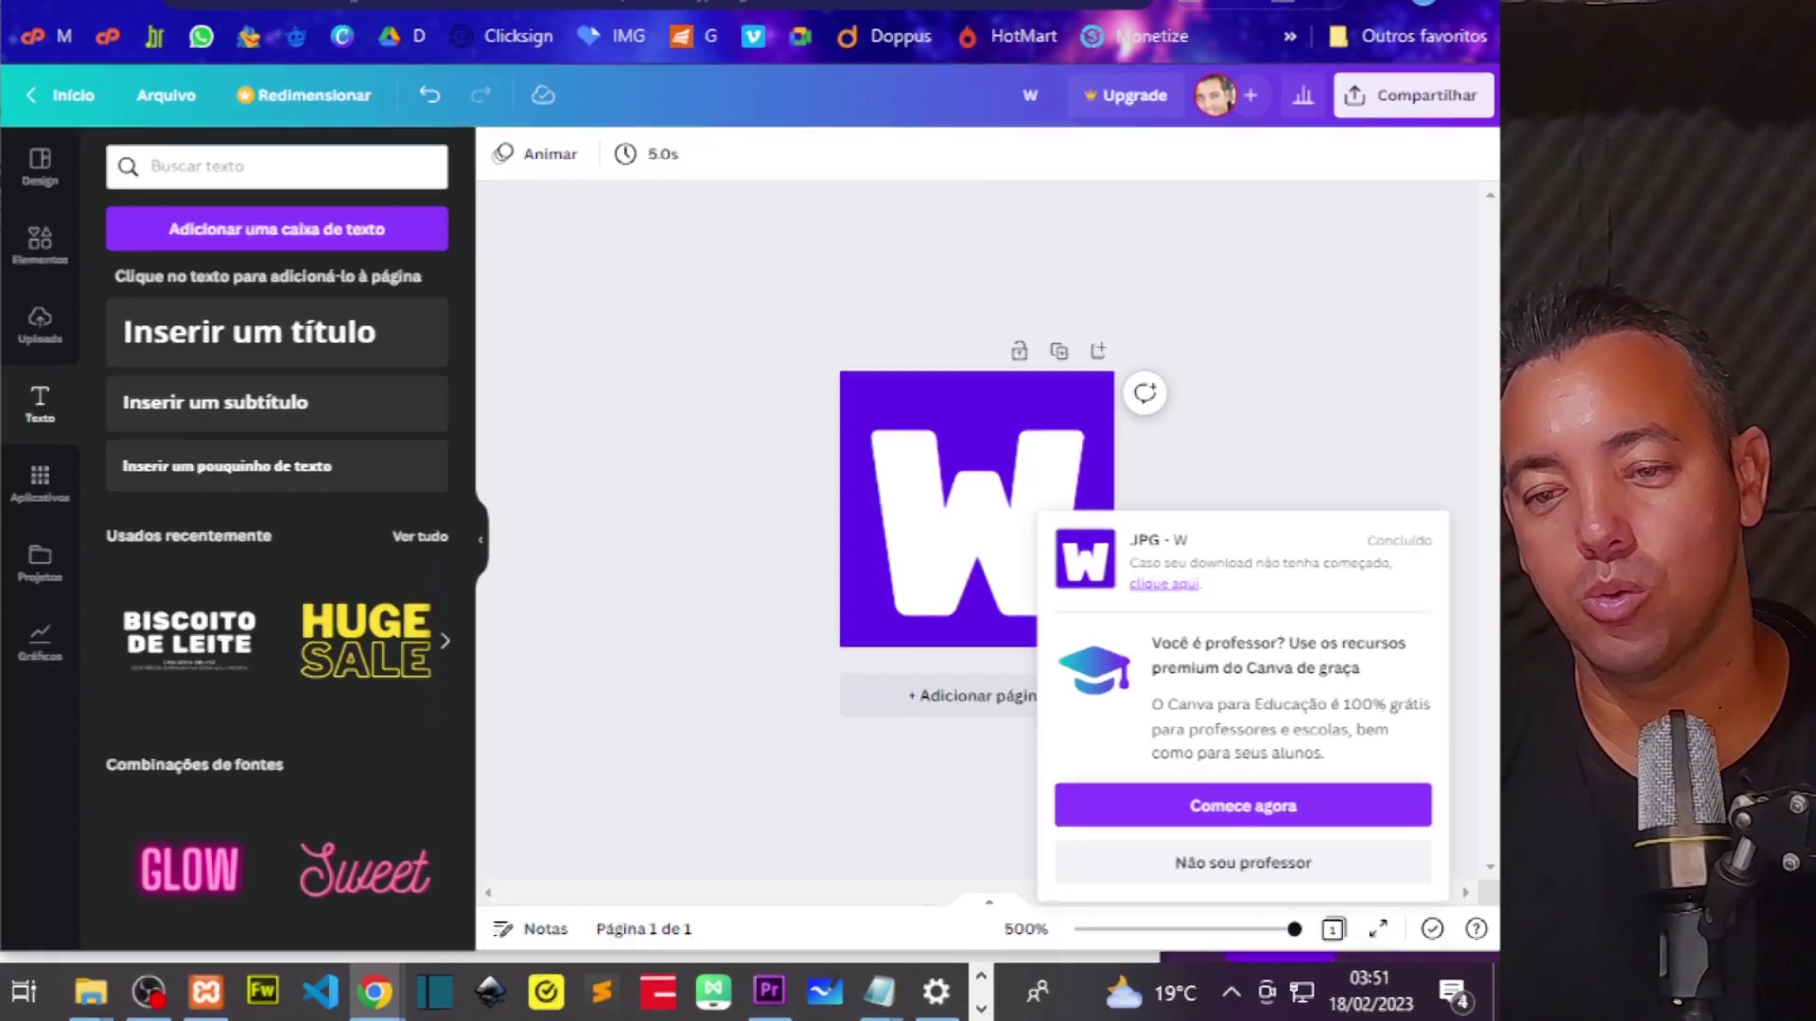
- Switch to the Webtec Technologies favicon settings page and select W.jpg as the Favicon file
key("ctrl+Tab")
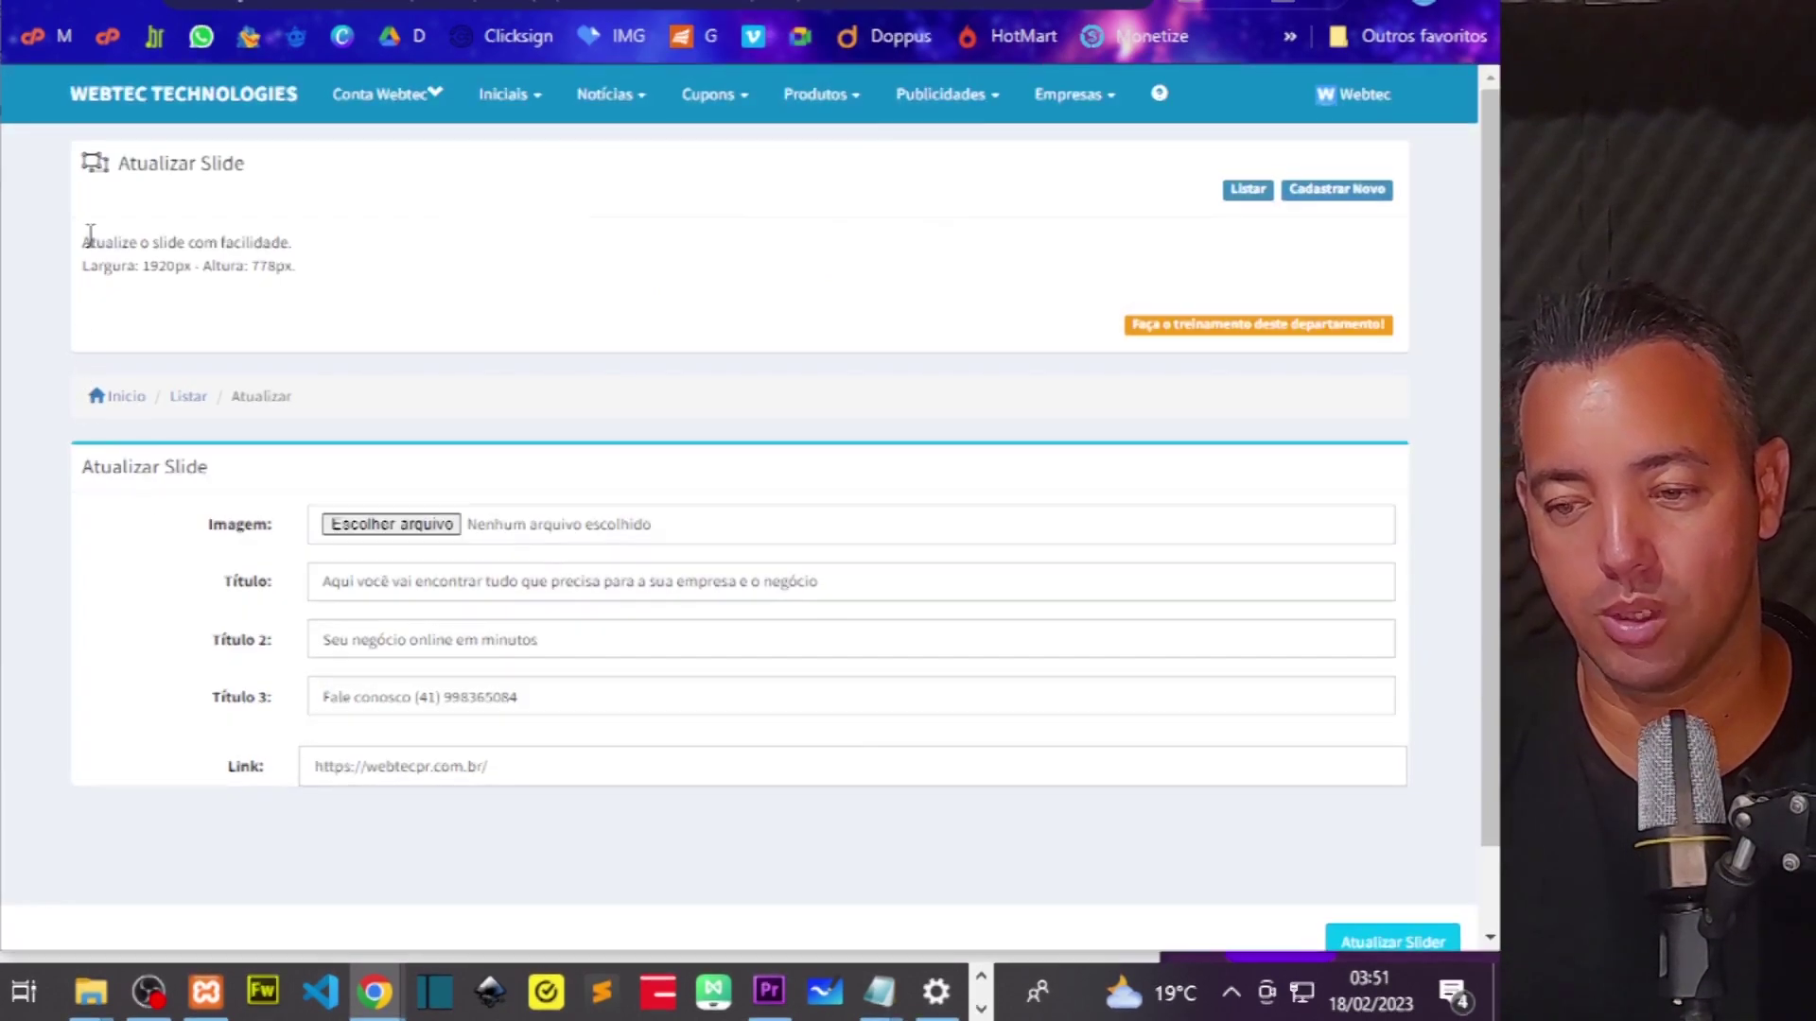
key("ctrl+Tab")
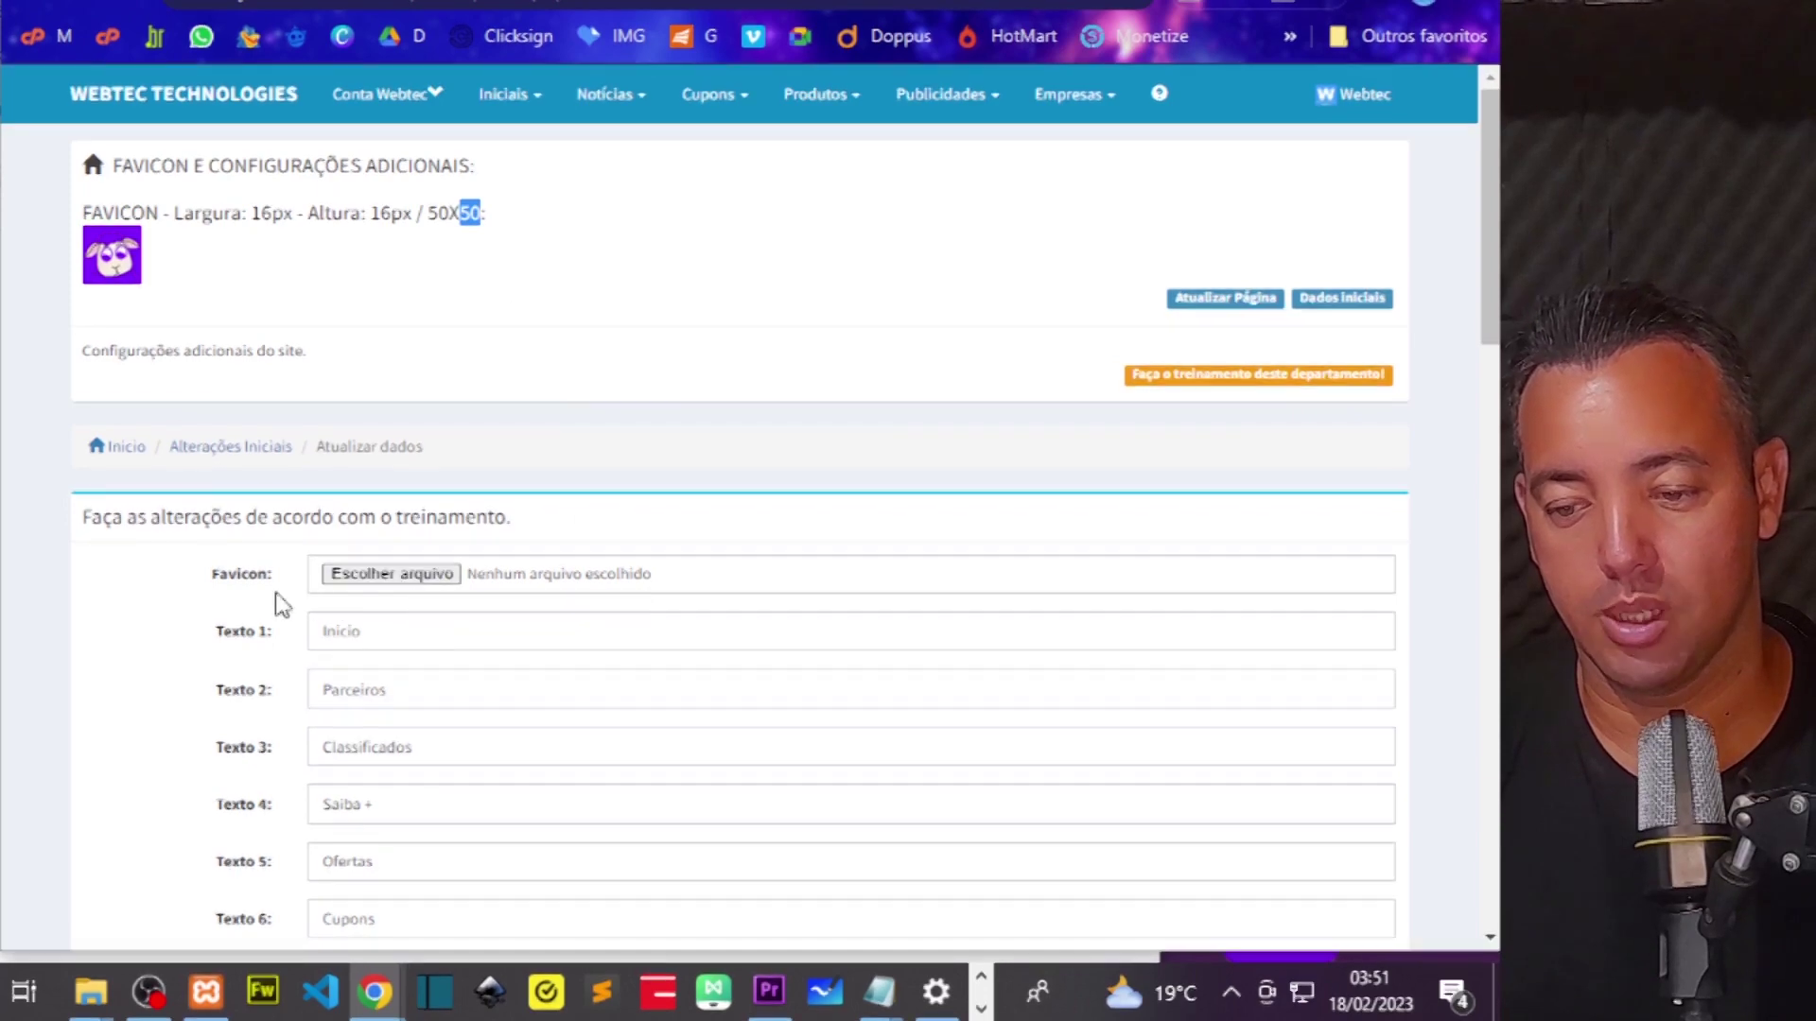
left_click(383, 574)
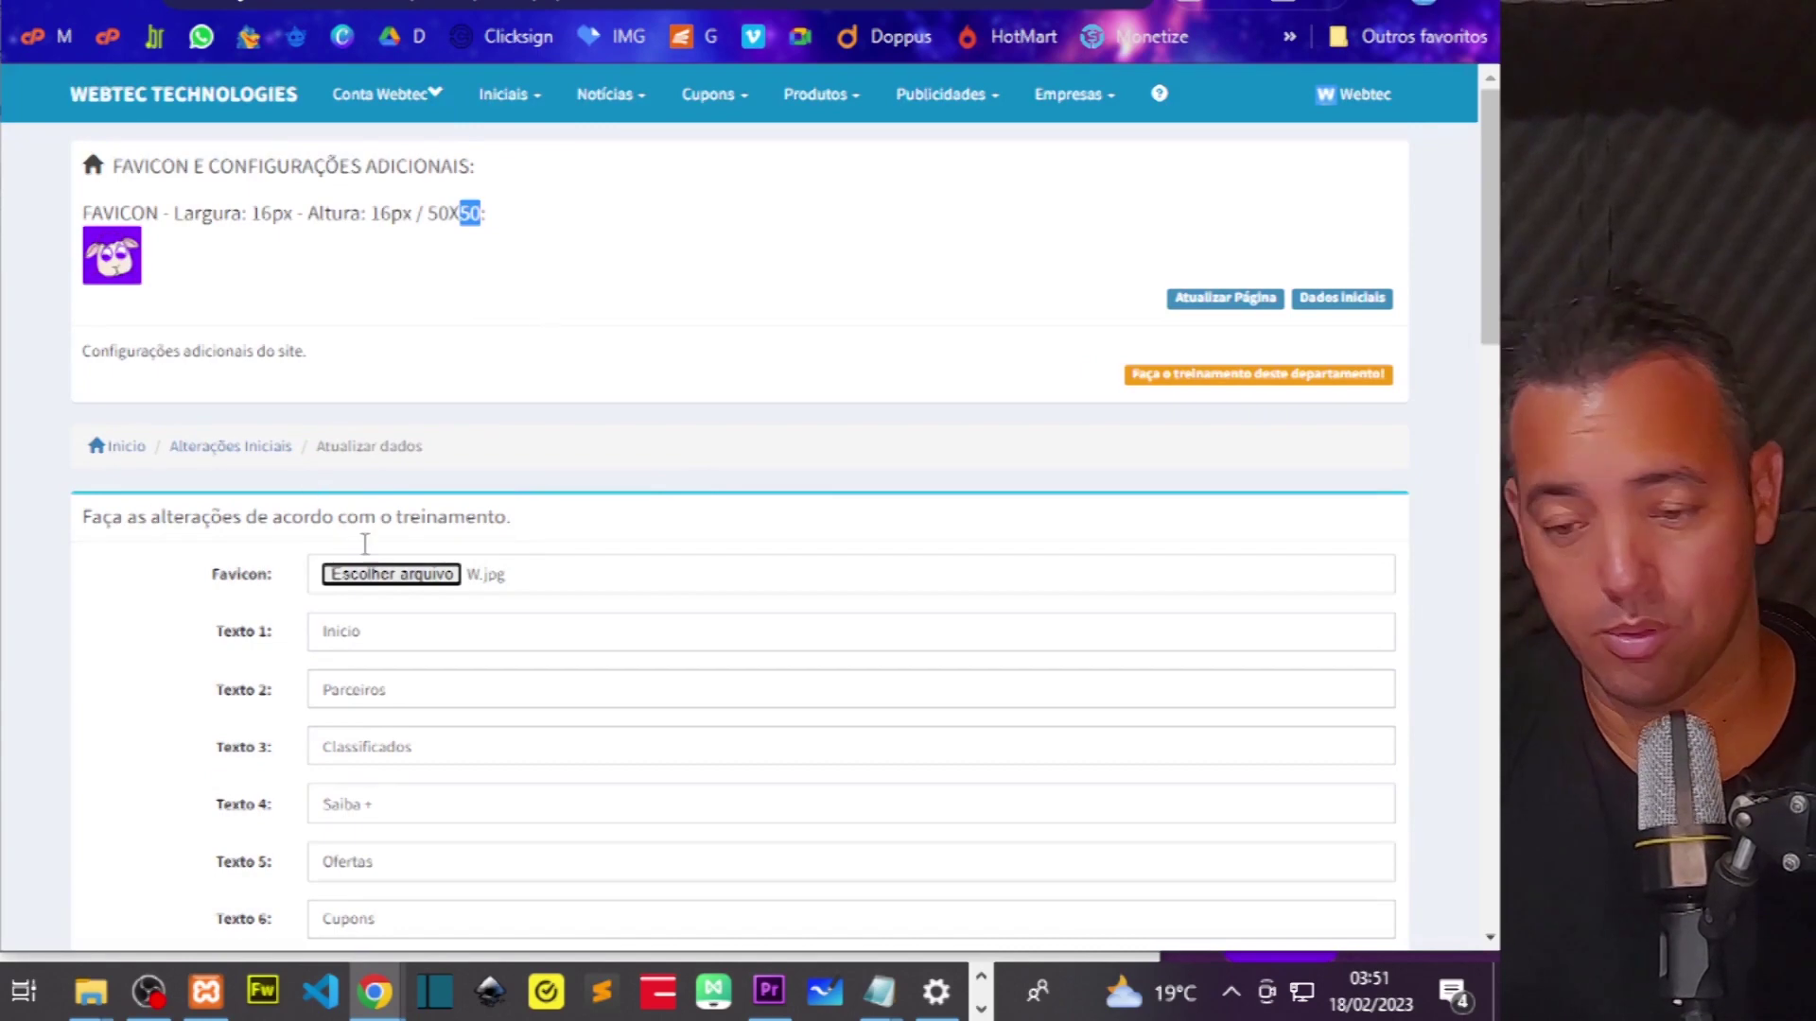
- Compare the text fields of the settings form with the navigation labels on the public website
scroll(300, 487, "down", 2)
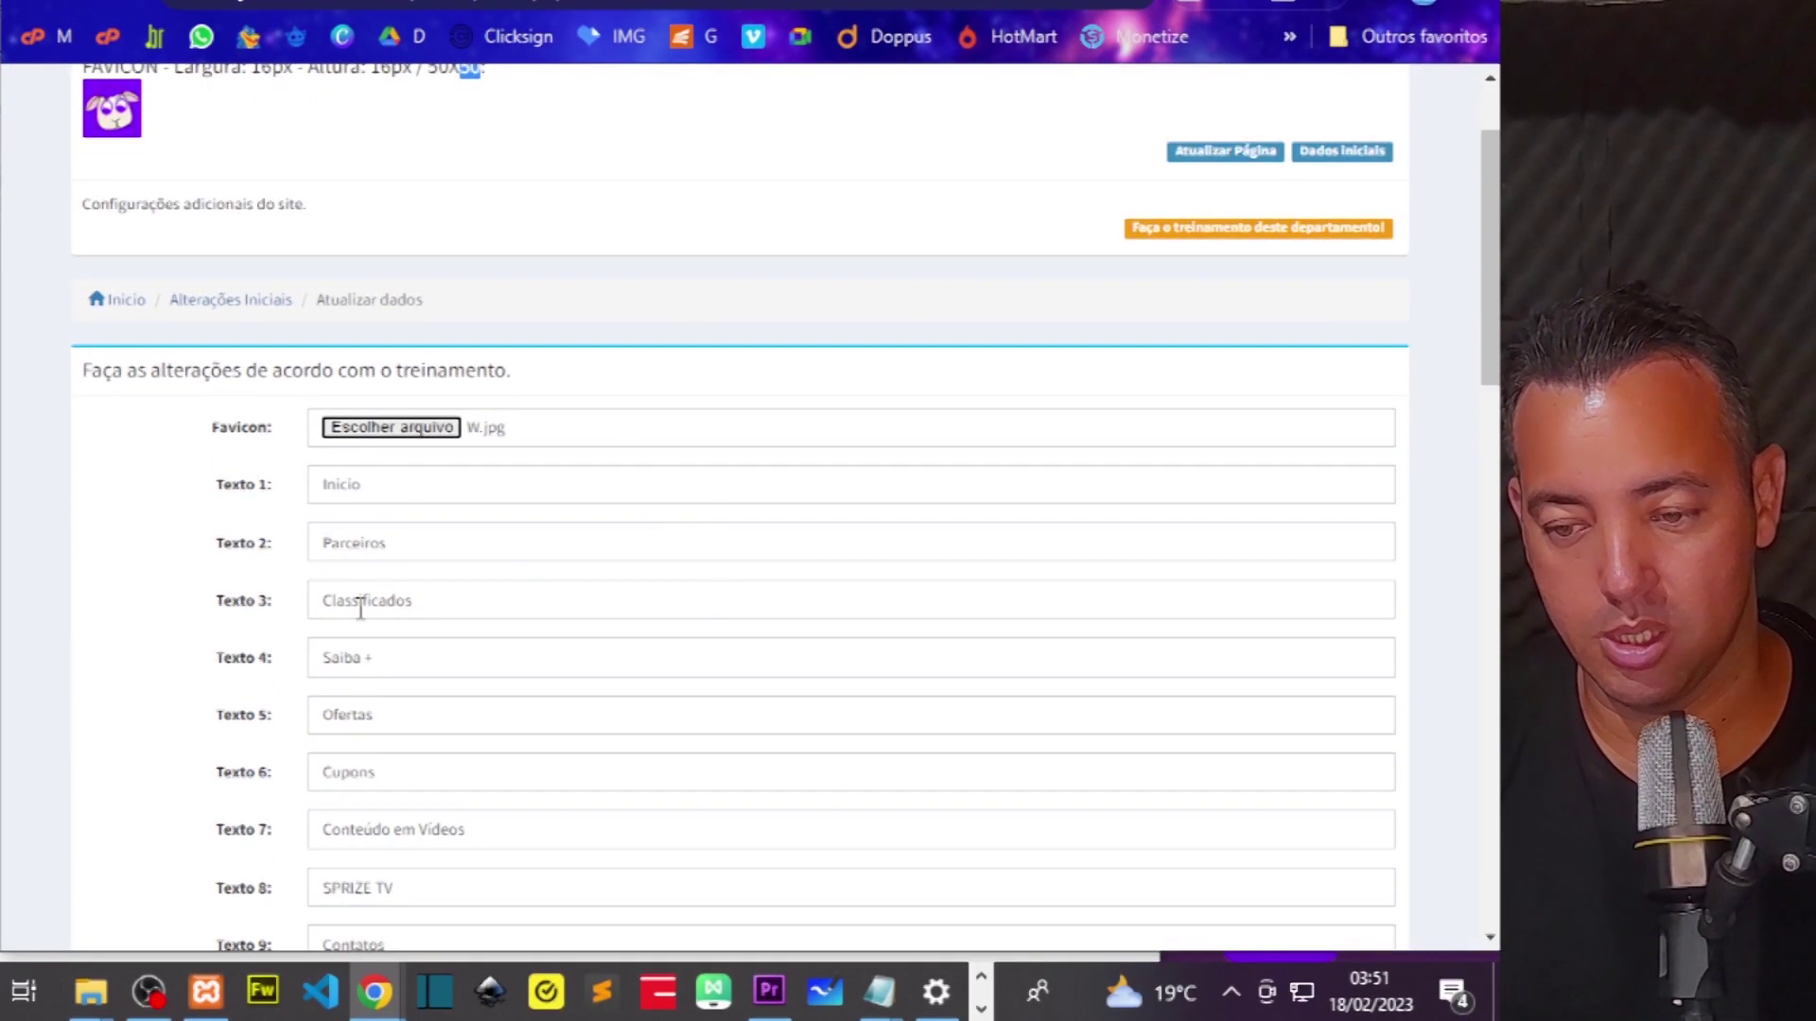
key("ctrl+Tab")
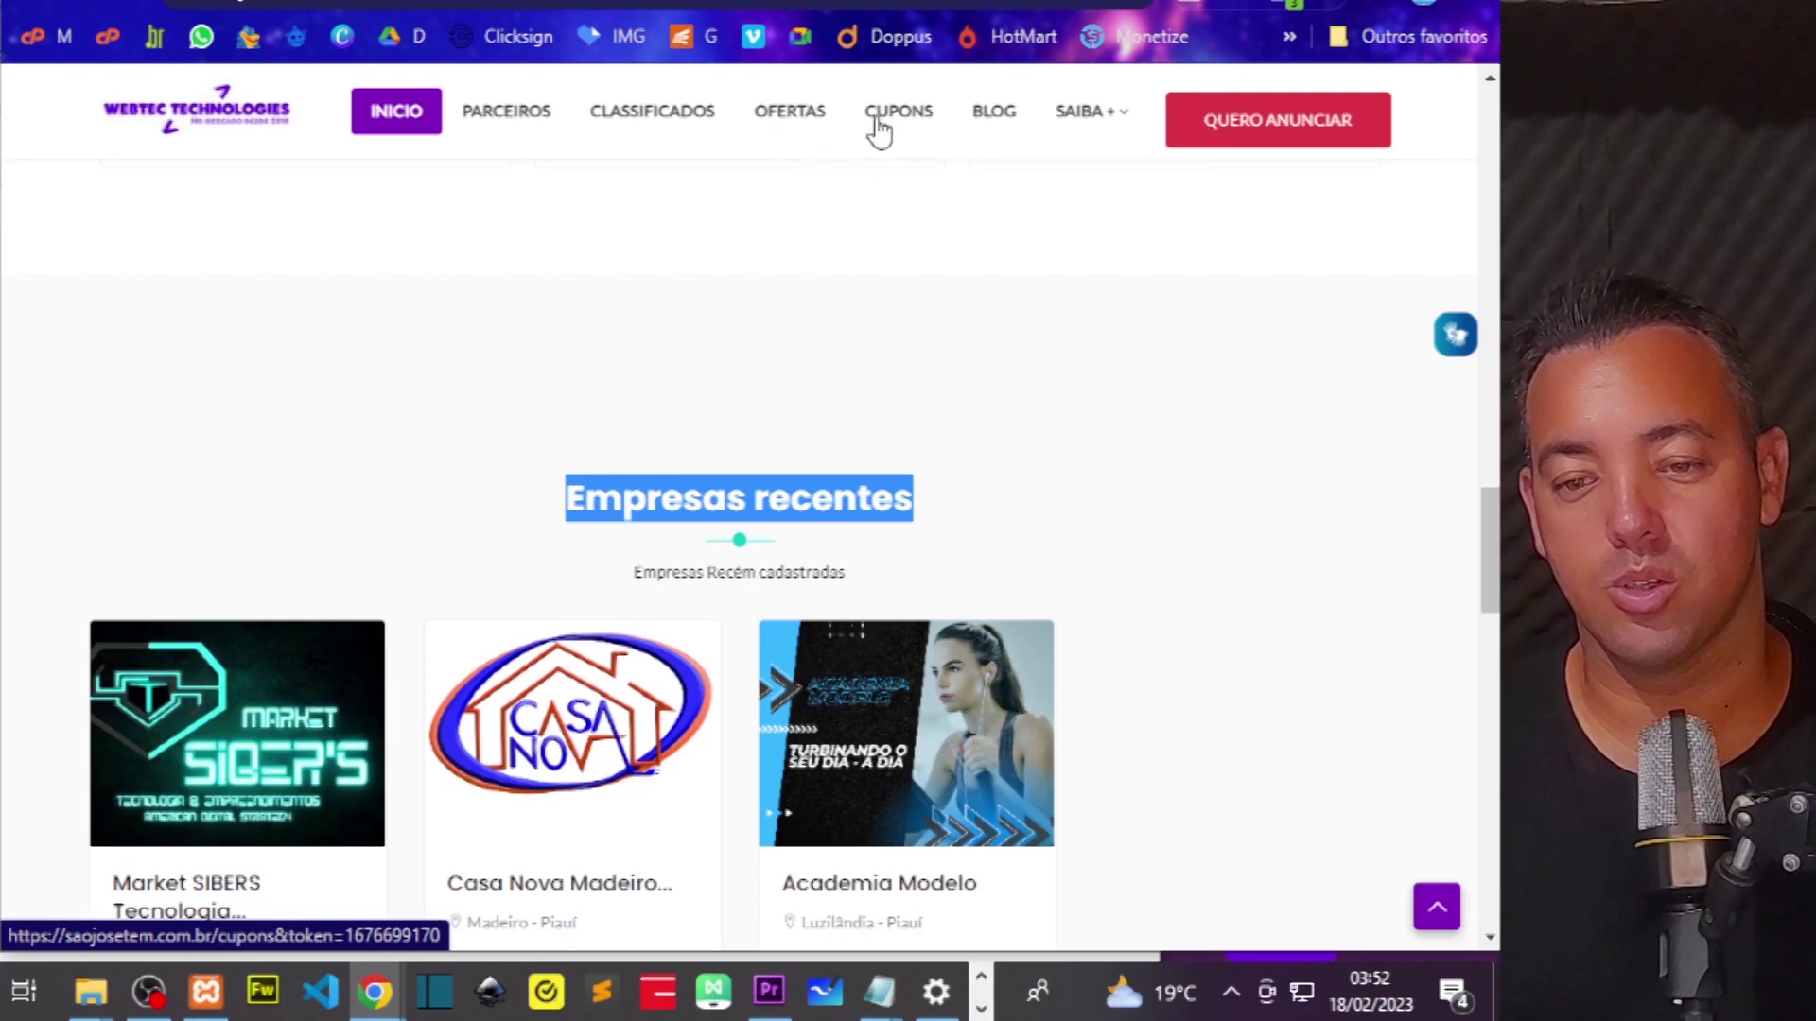
mouse_move(1096, 121)
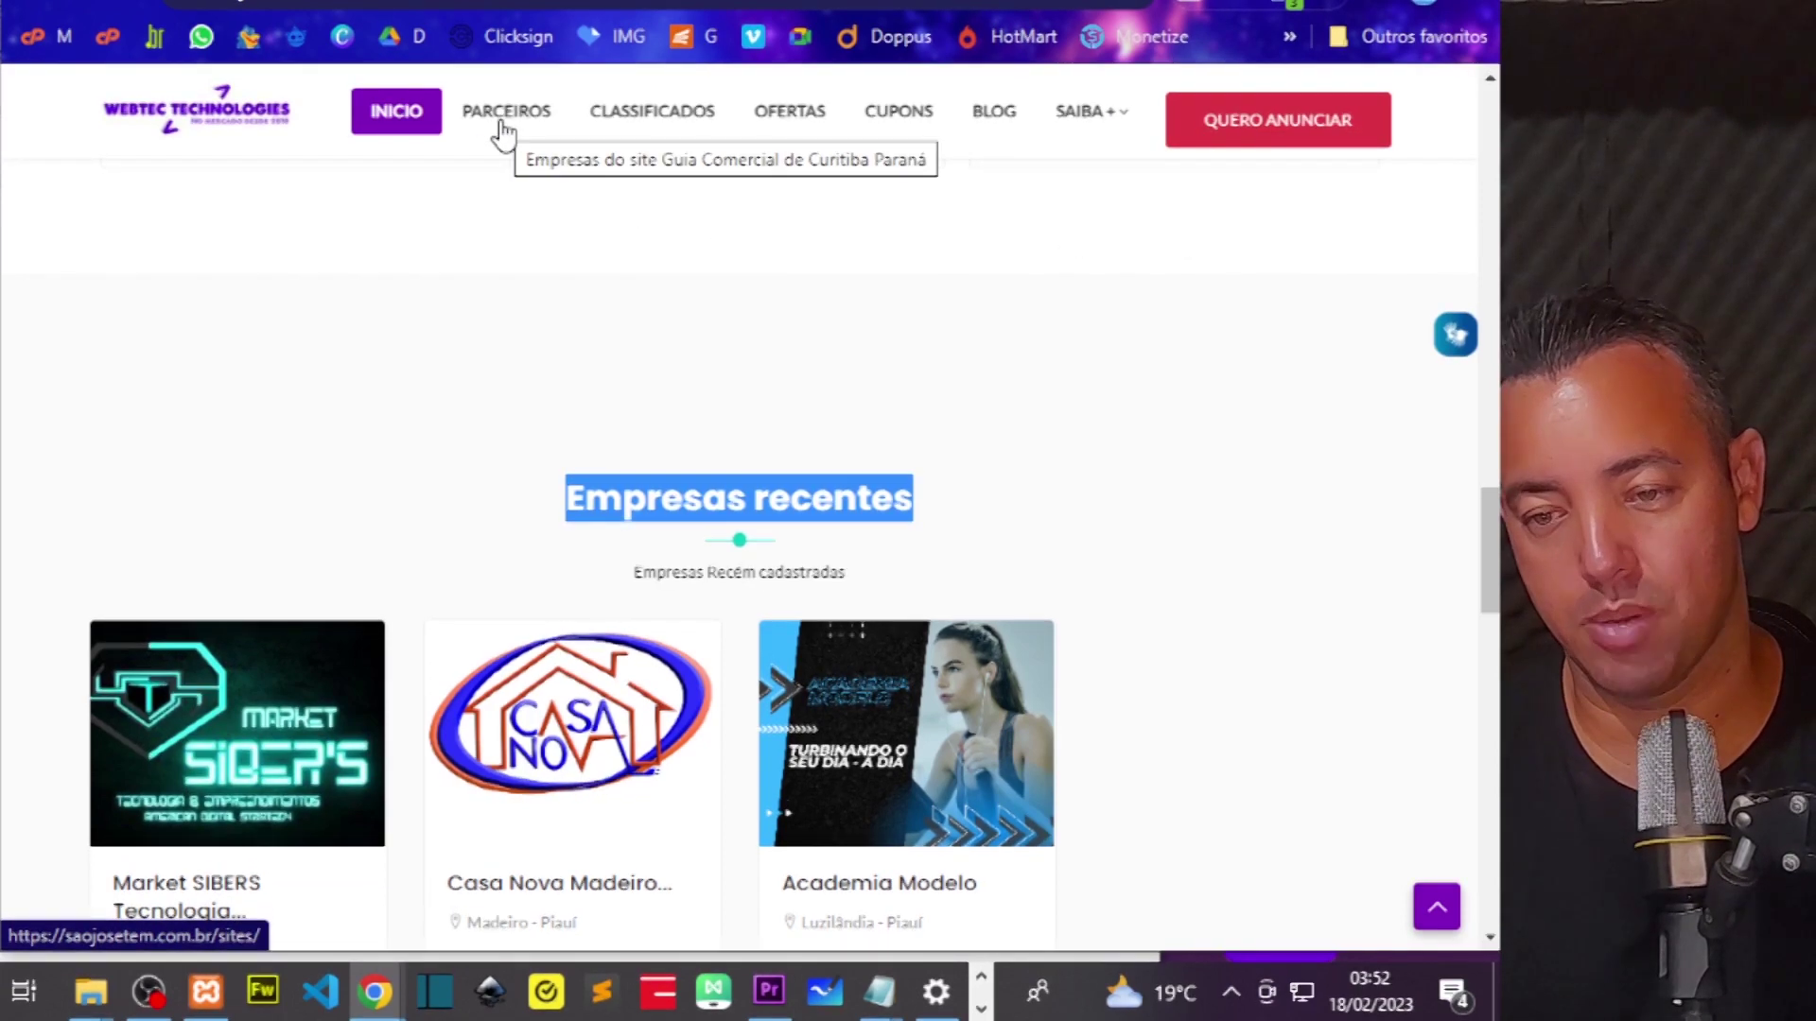
key("ctrl+Tab")
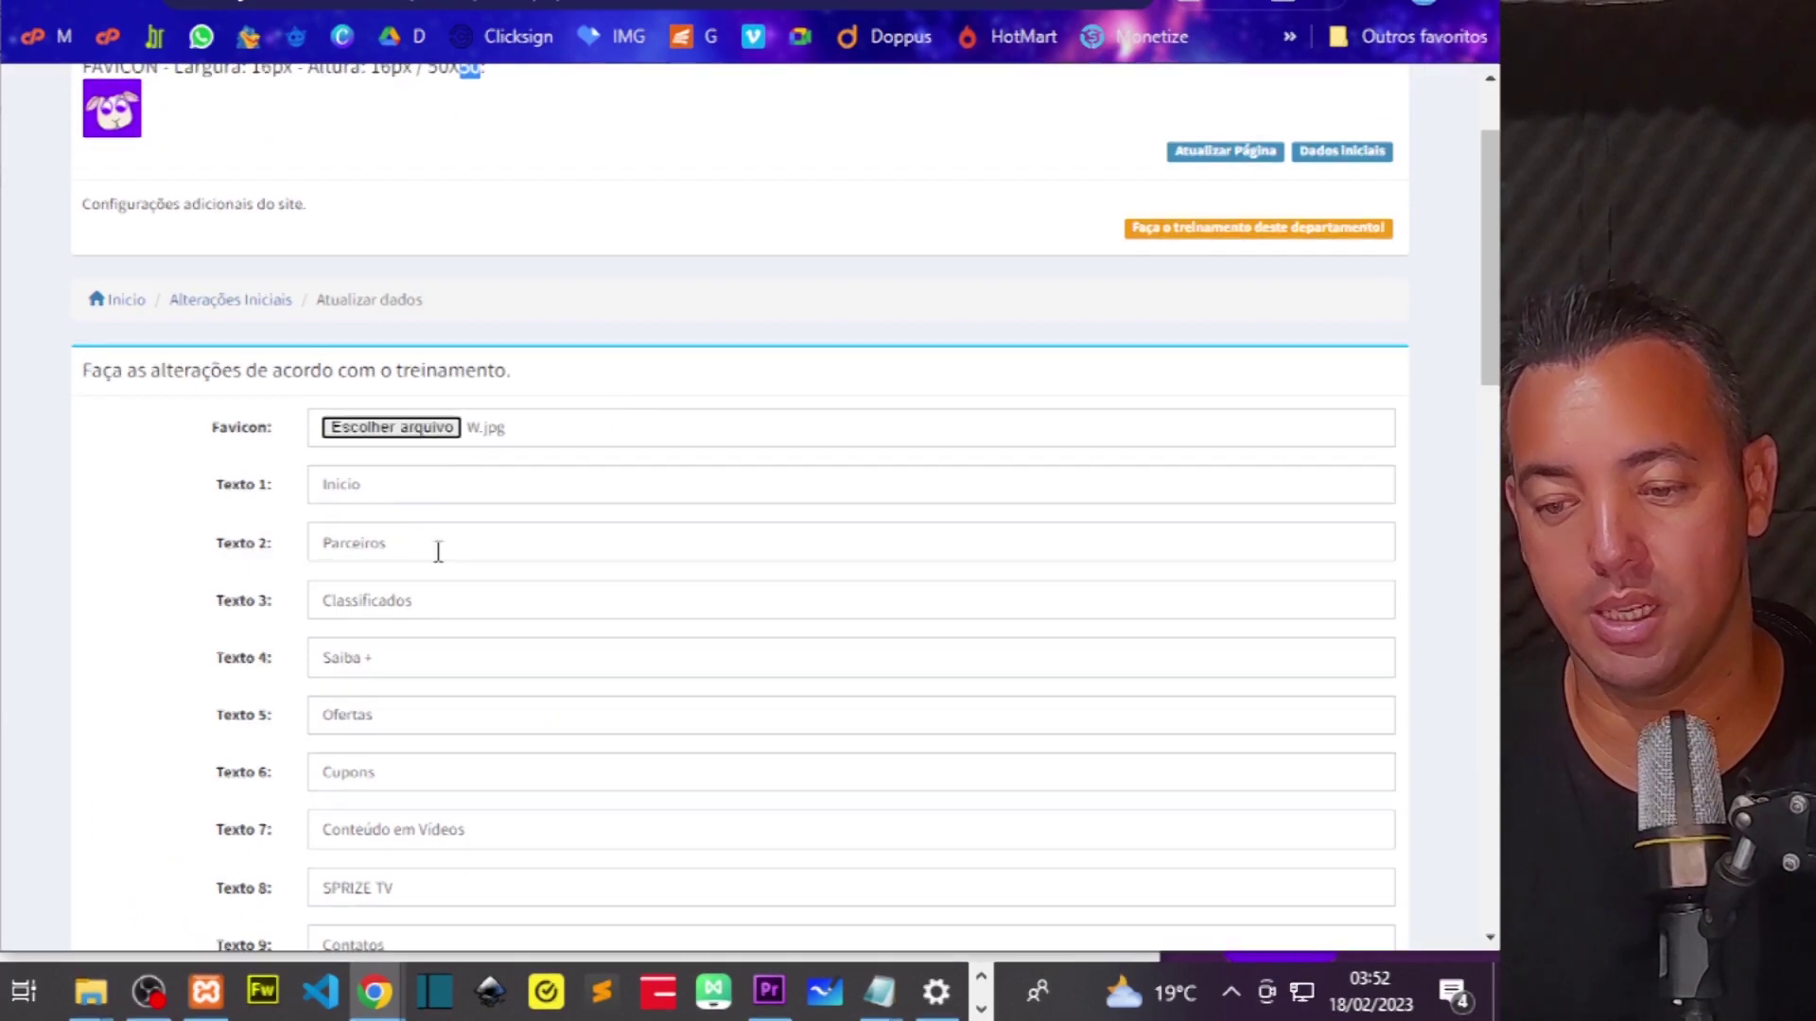
- Replace the Texto 2 label with "Empresas" in the settings form
left_click_drag(438, 547, 282, 554)
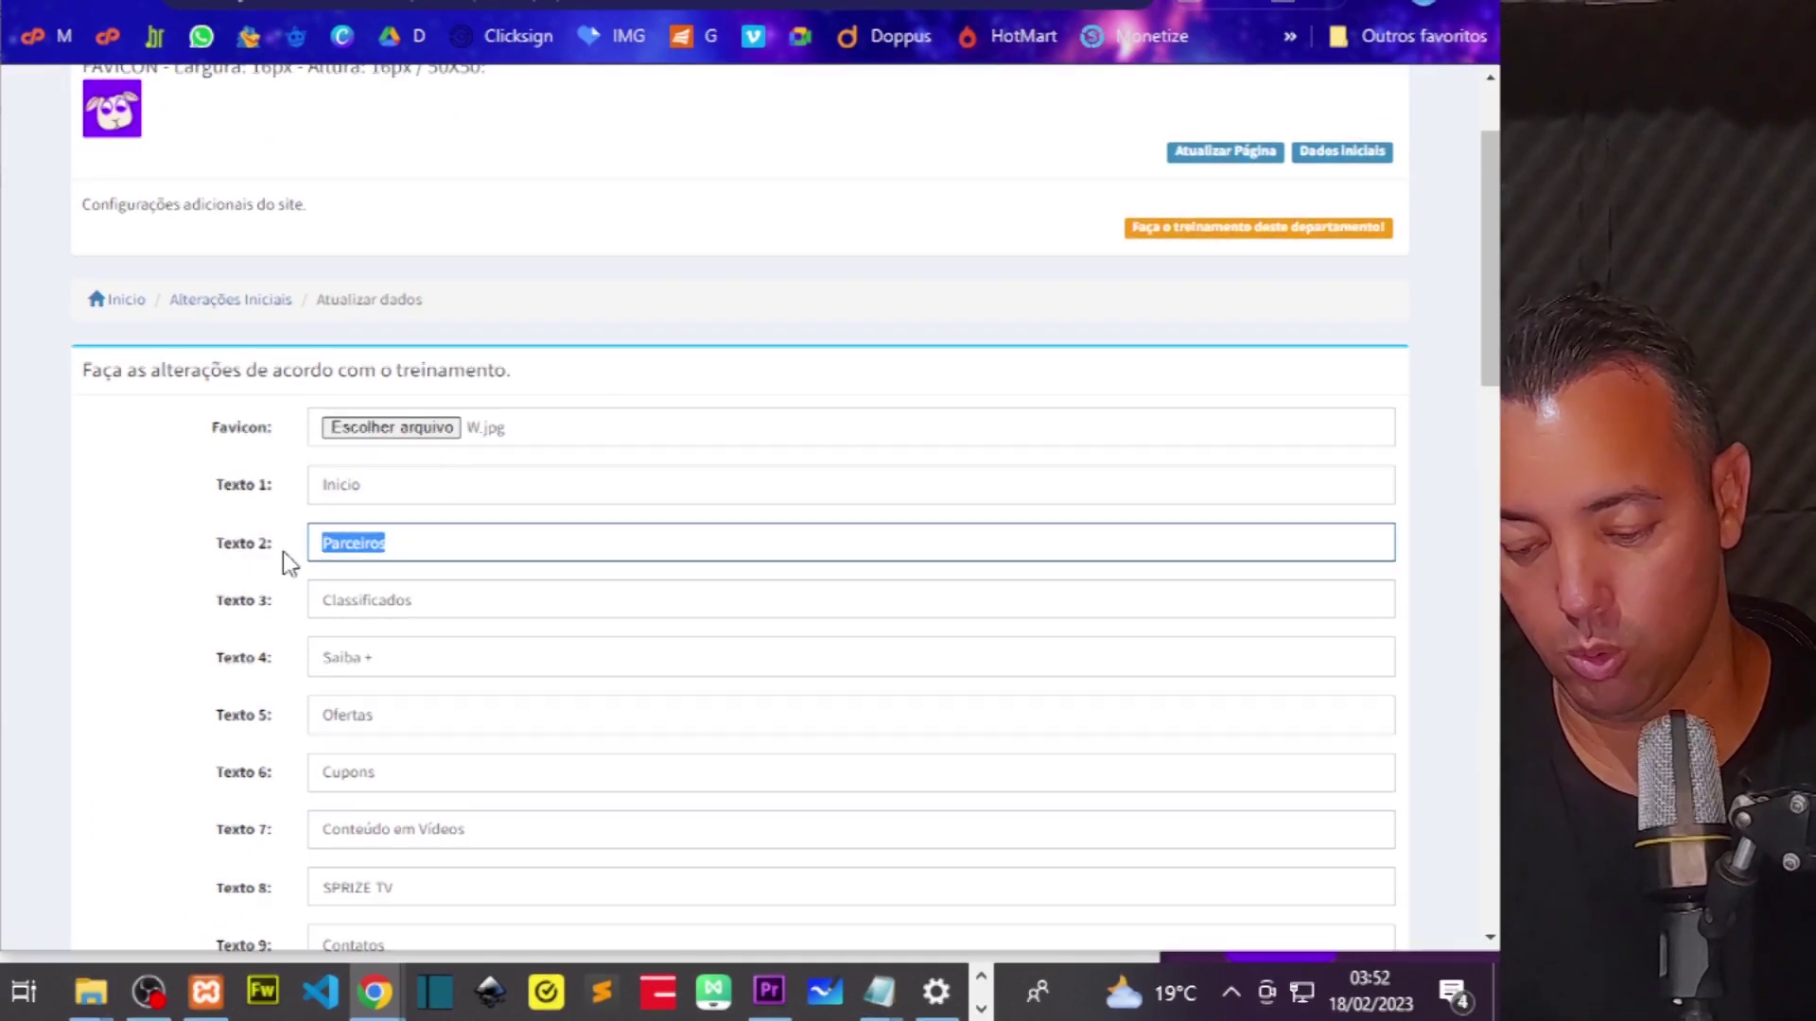
type("Sites")
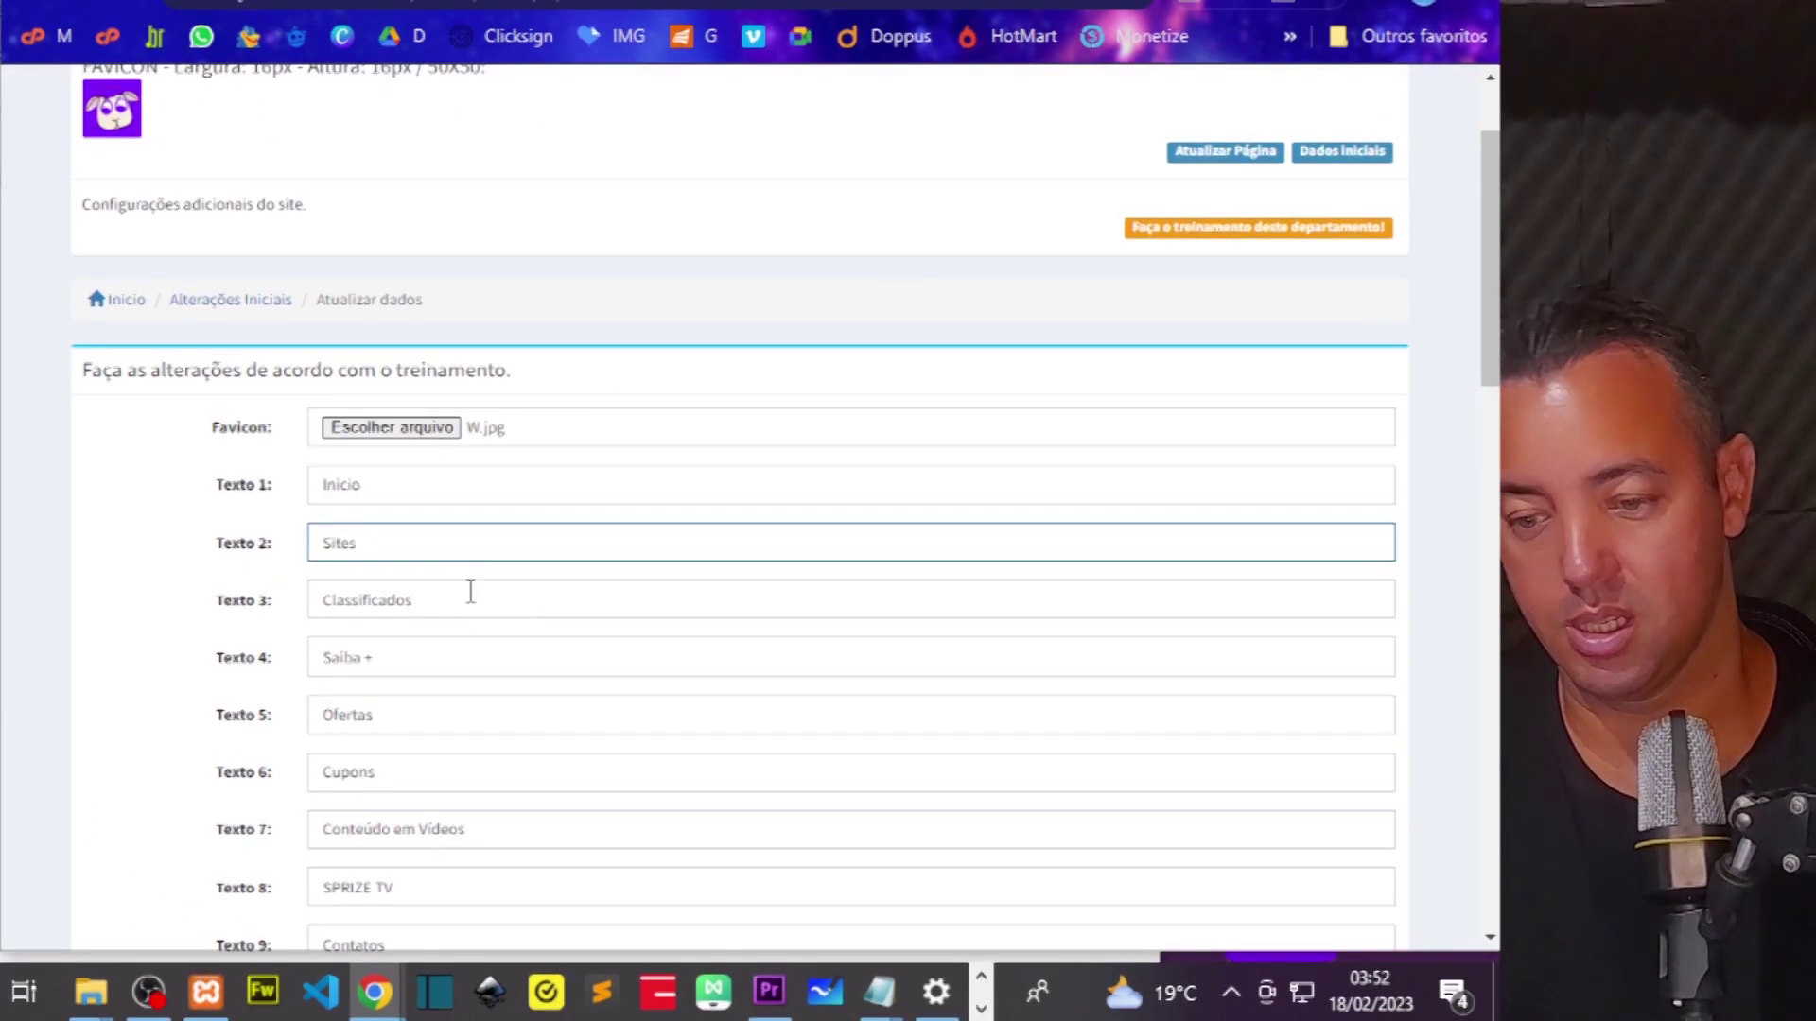
left_click_drag(379, 549, 282, 549)
type("Empresas")
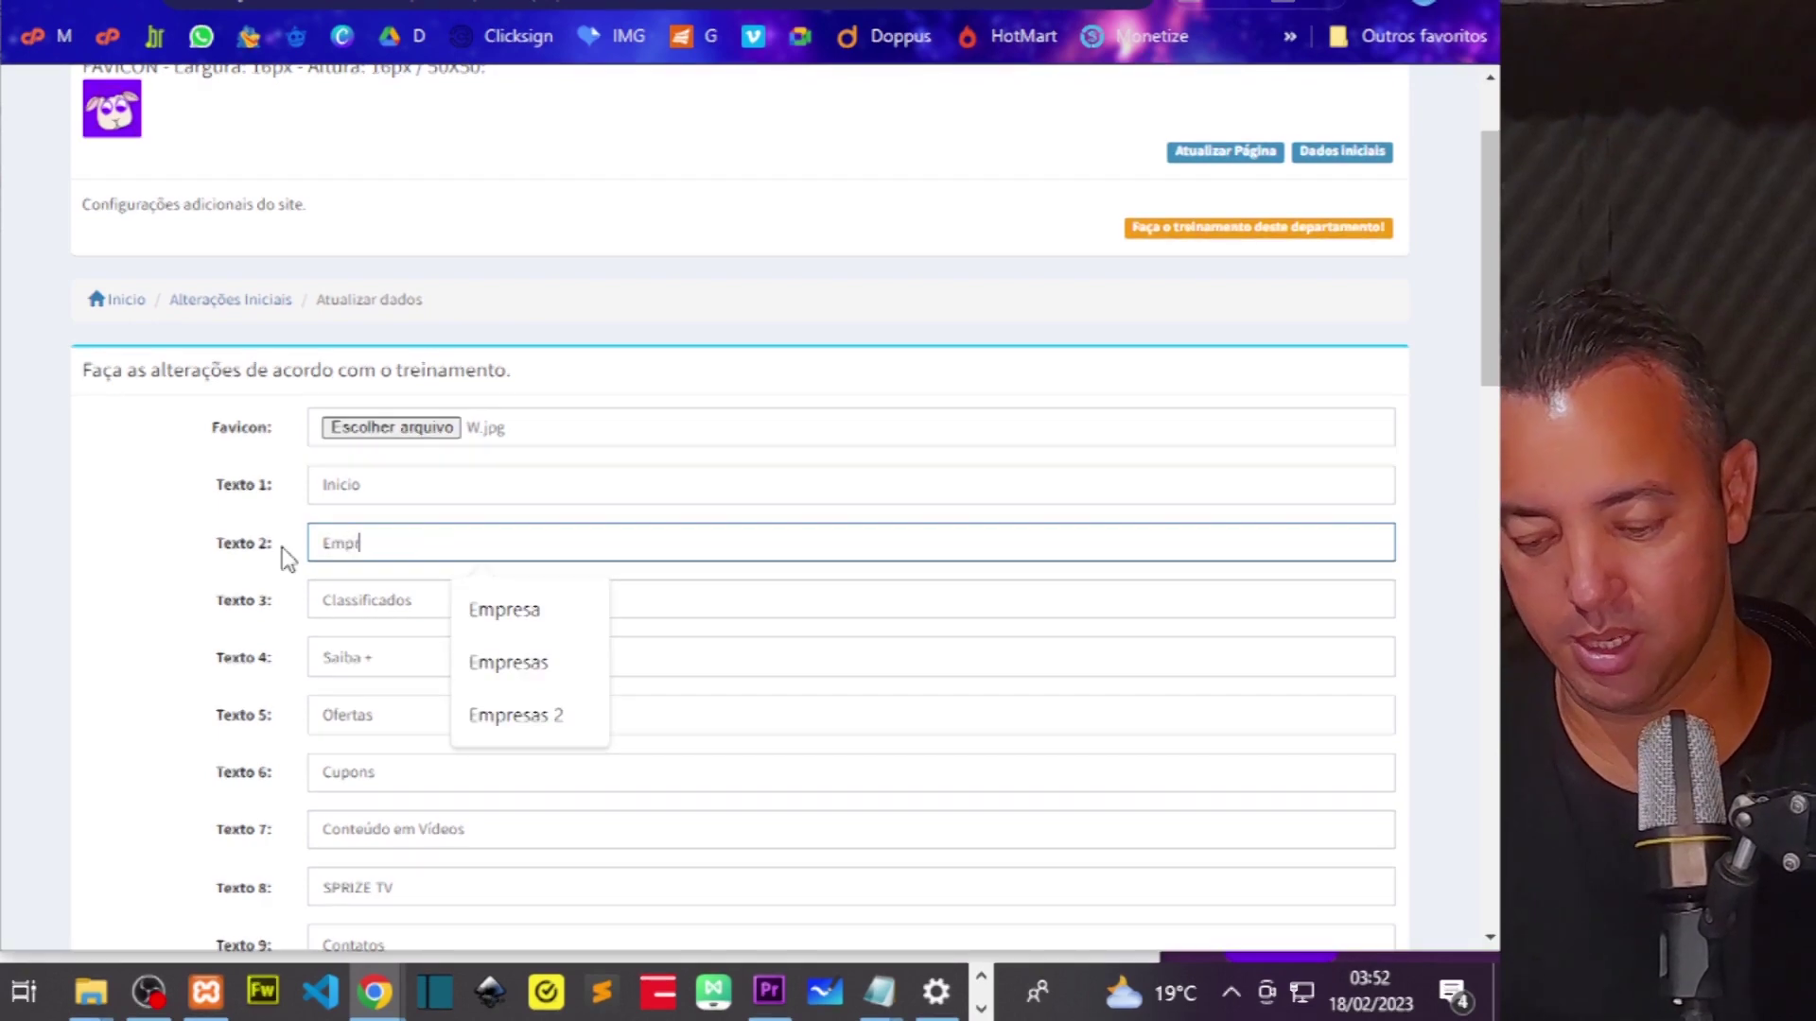
left_click(349, 689)
- Set Texto 4 to "Veja +" and Texto 5 to "Produtos" in the settings form
left_click_drag(324, 660, 361, 662)
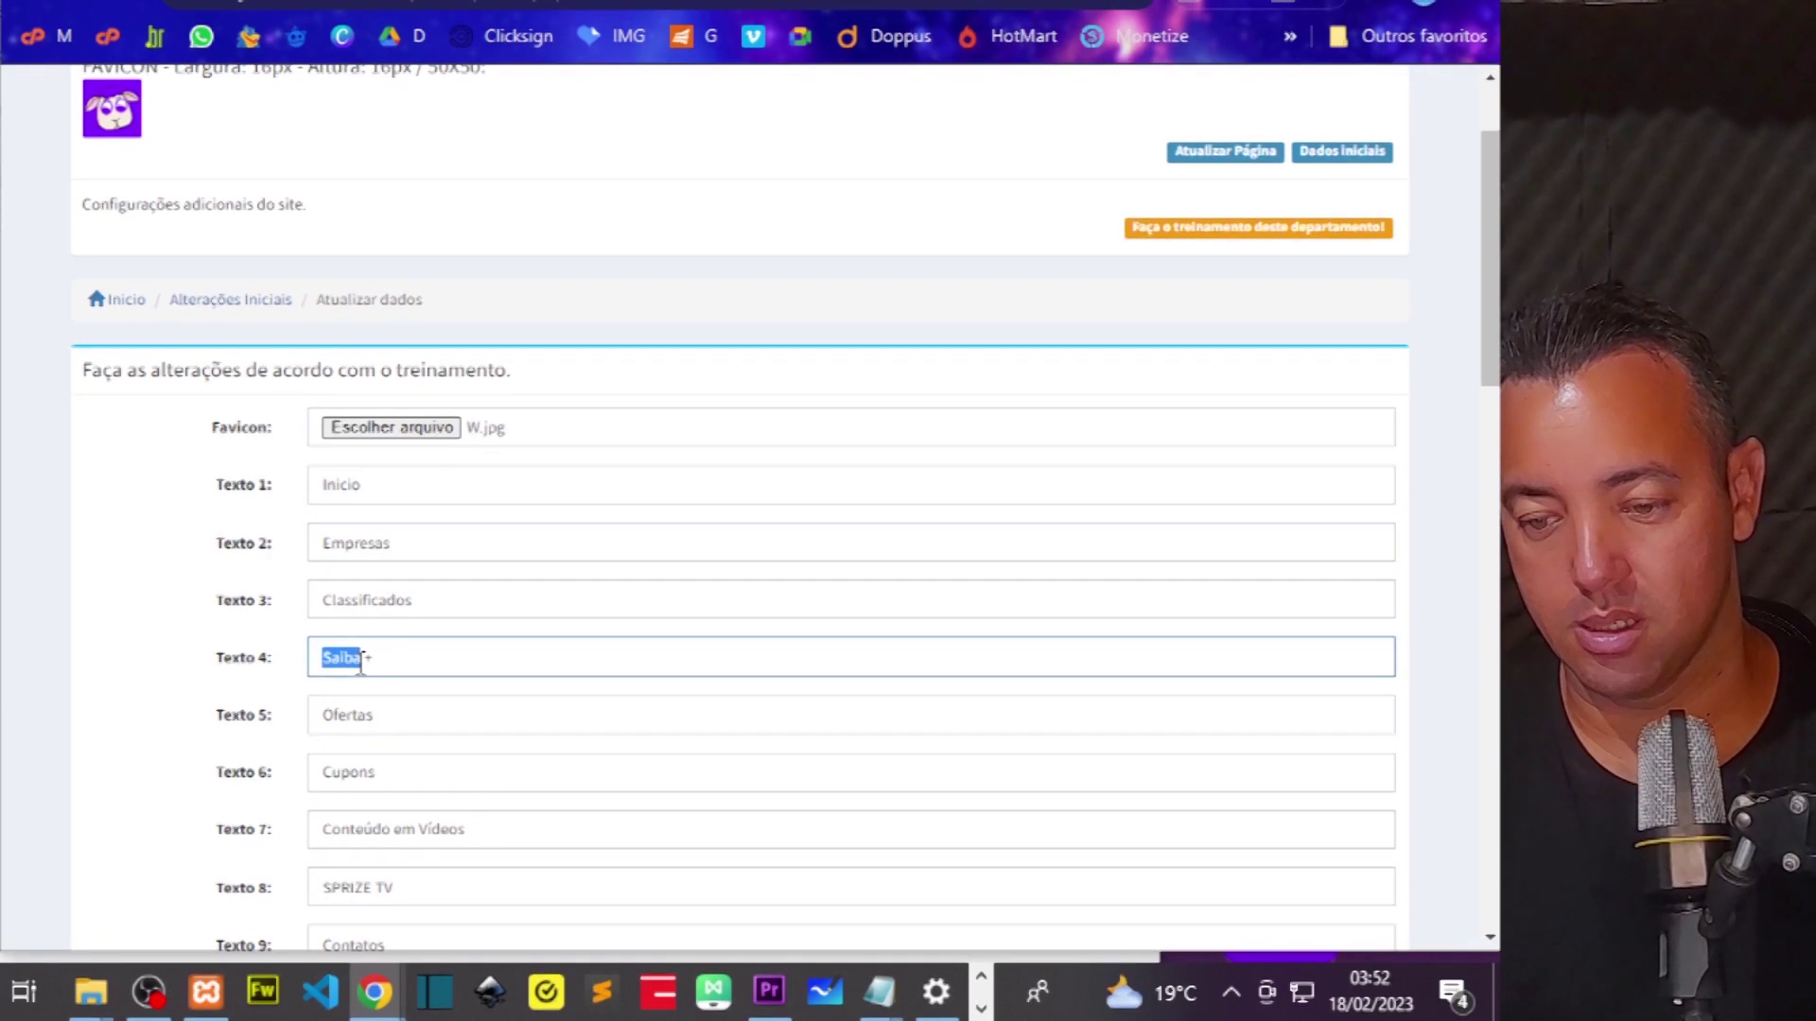
type("Ver")
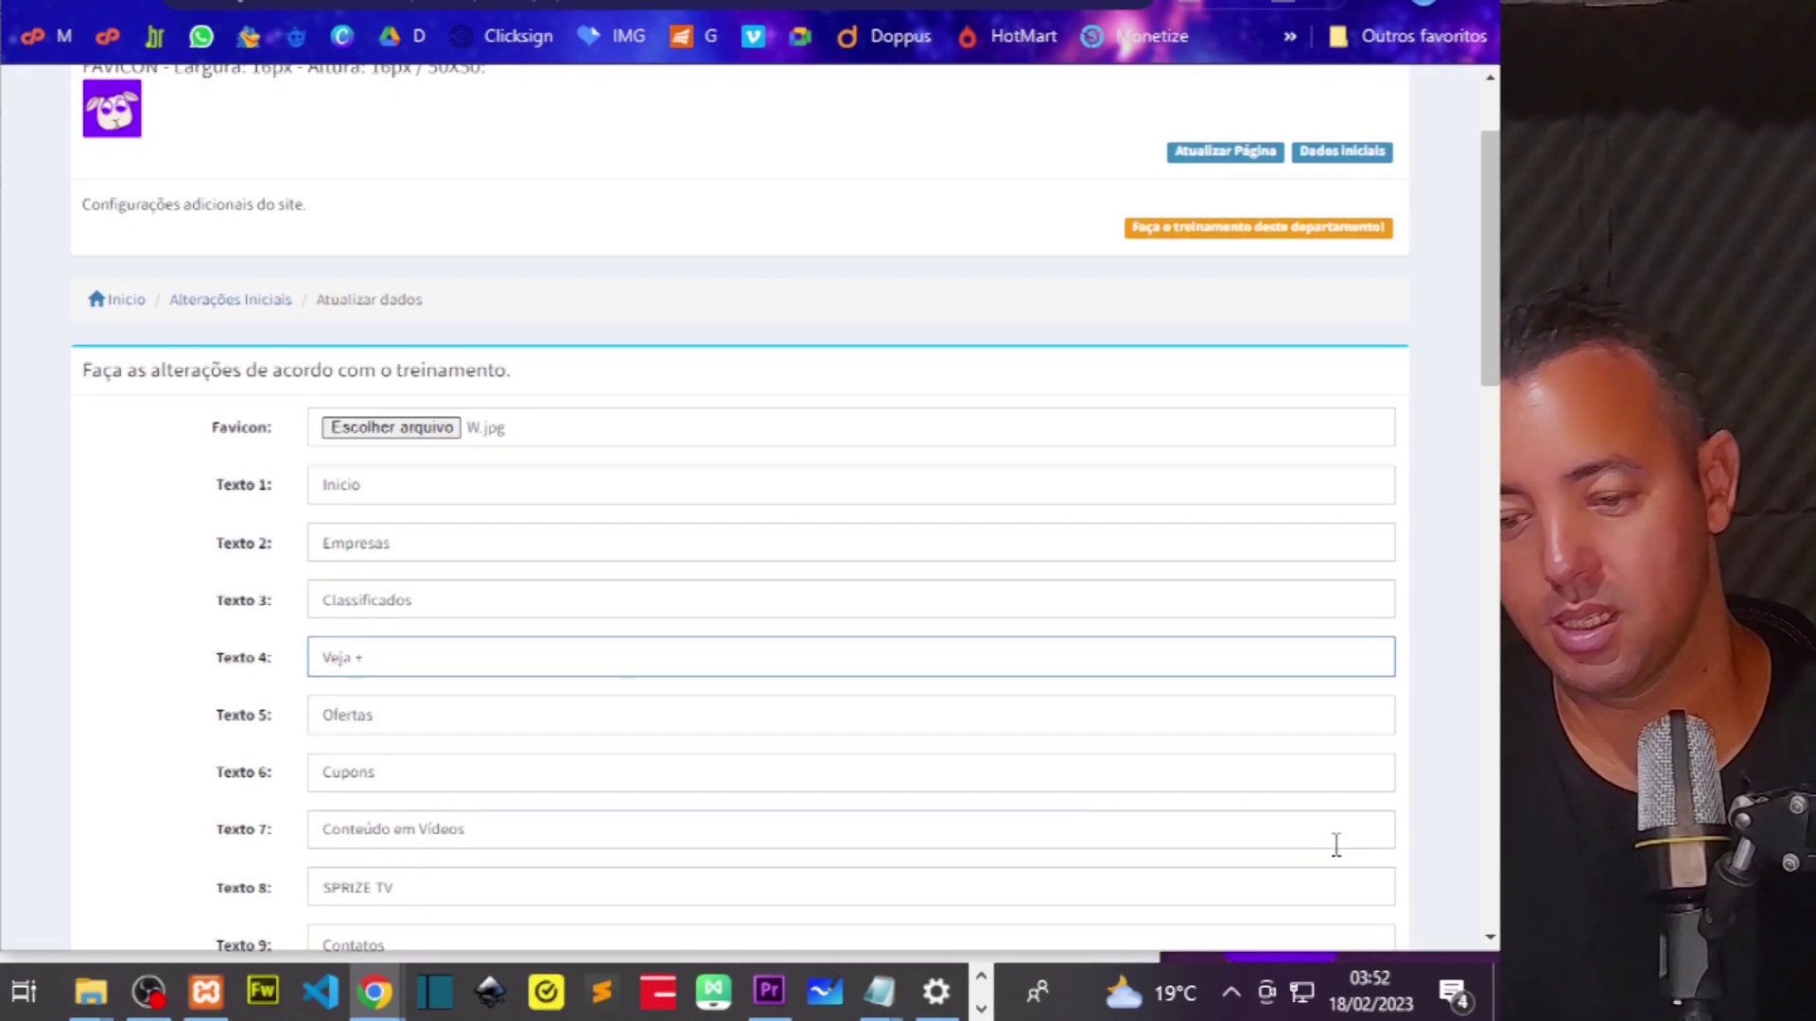
scroll(1324, 842, "down", 8)
scroll(1102, 776, "up", 6)
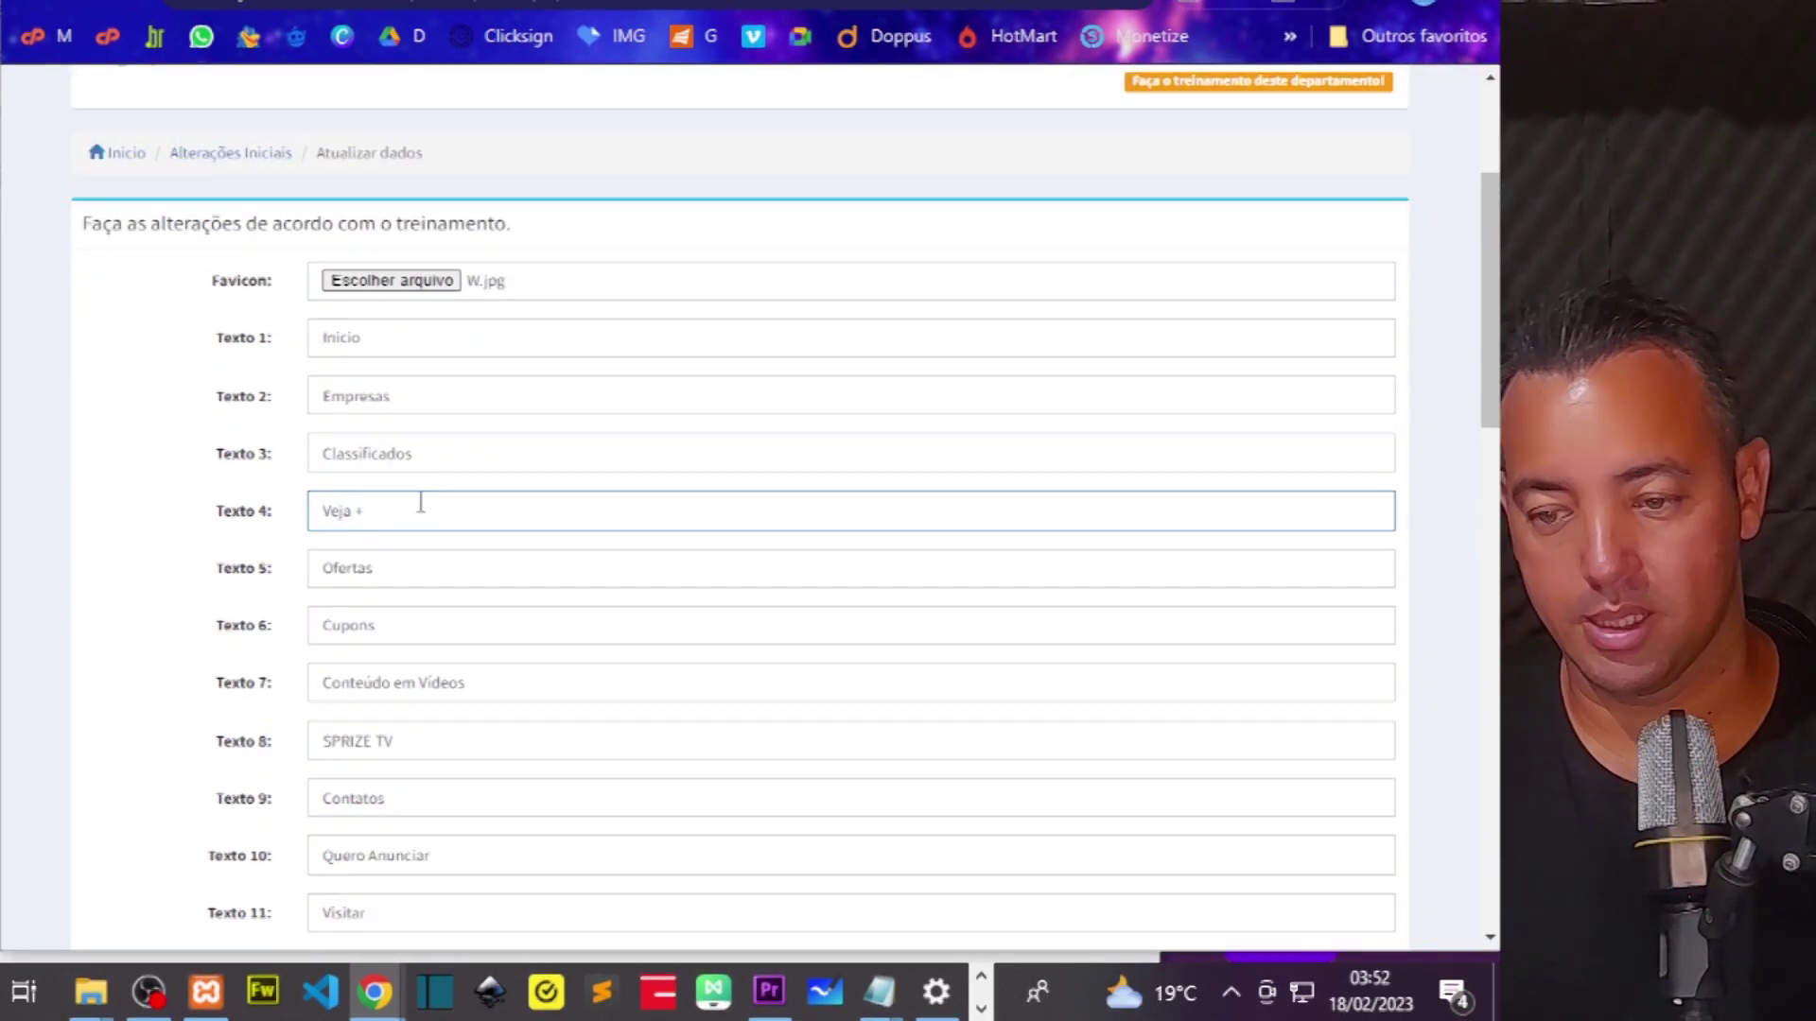
key("Tab")
type("P")
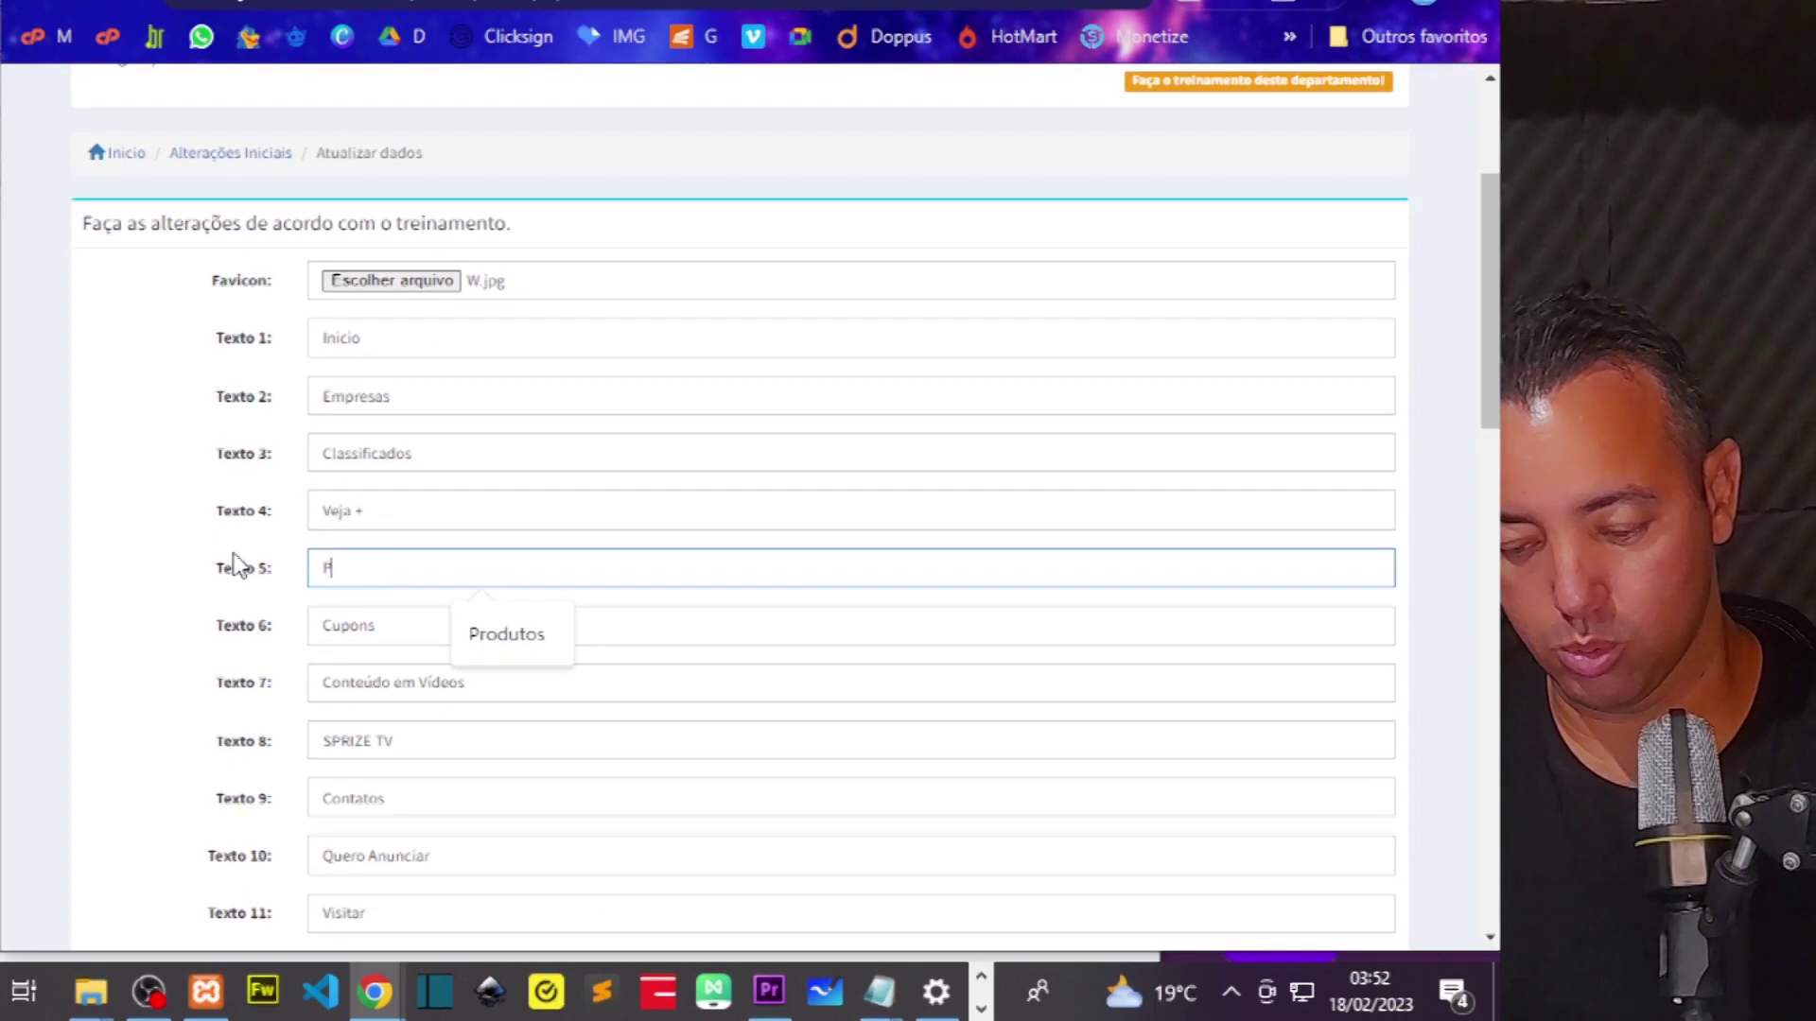
type("rodutos")
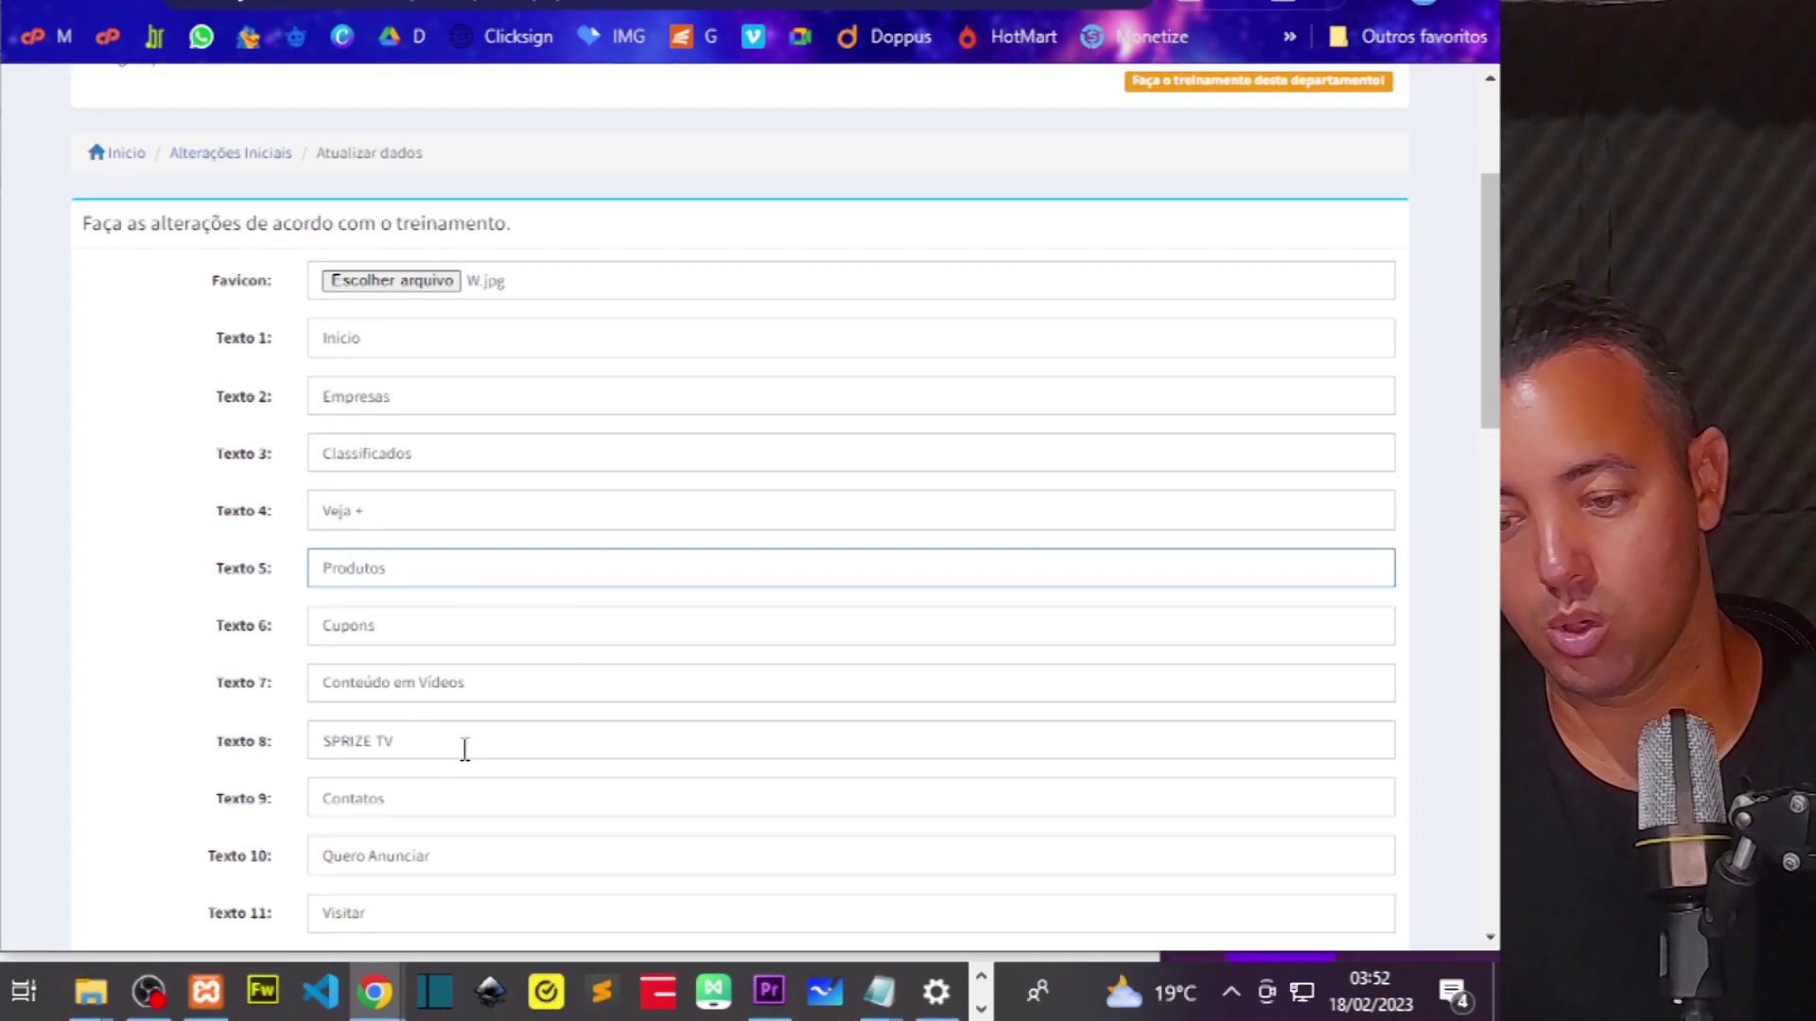
- Replace the Texto 8 label with "TV"
scroll(463, 746, "down", 2)
left_click(219, 598)
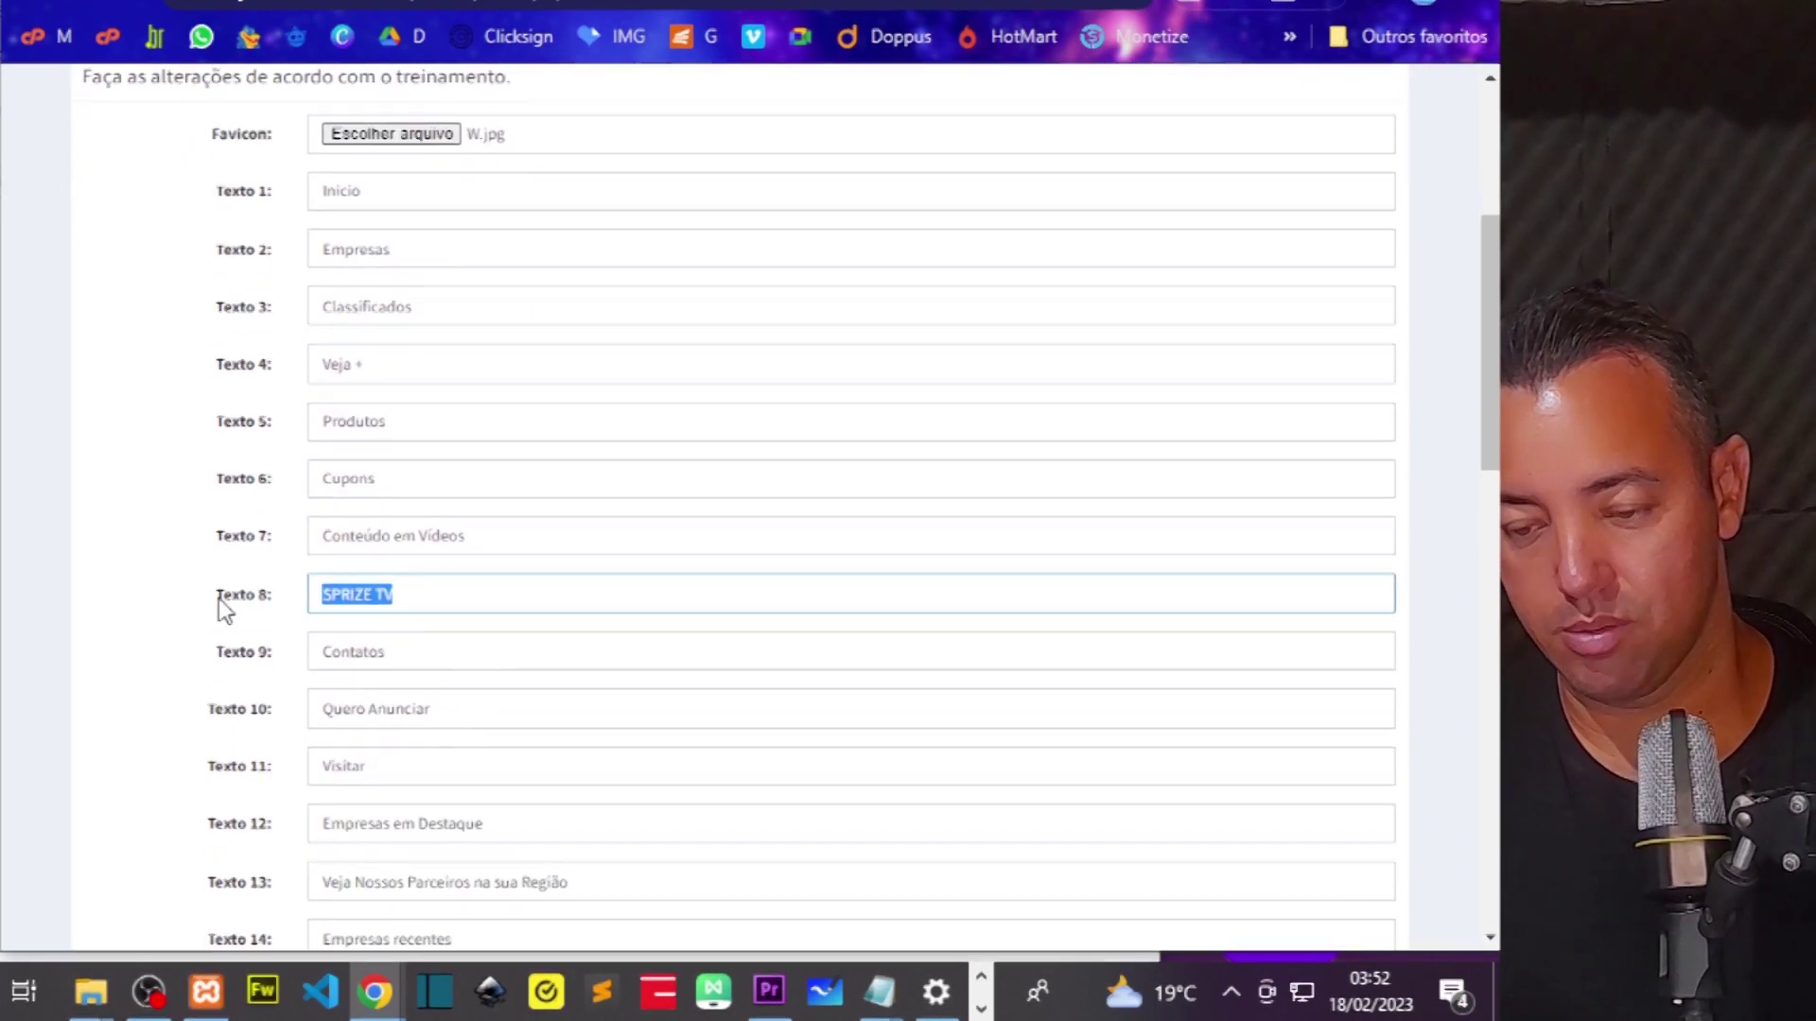
type("TV")
- Remove the "Club SPRIZE:" prefix from Texto 21 so the text starts with "Receba Novidades"
scroll(559, 648, "down", 6)
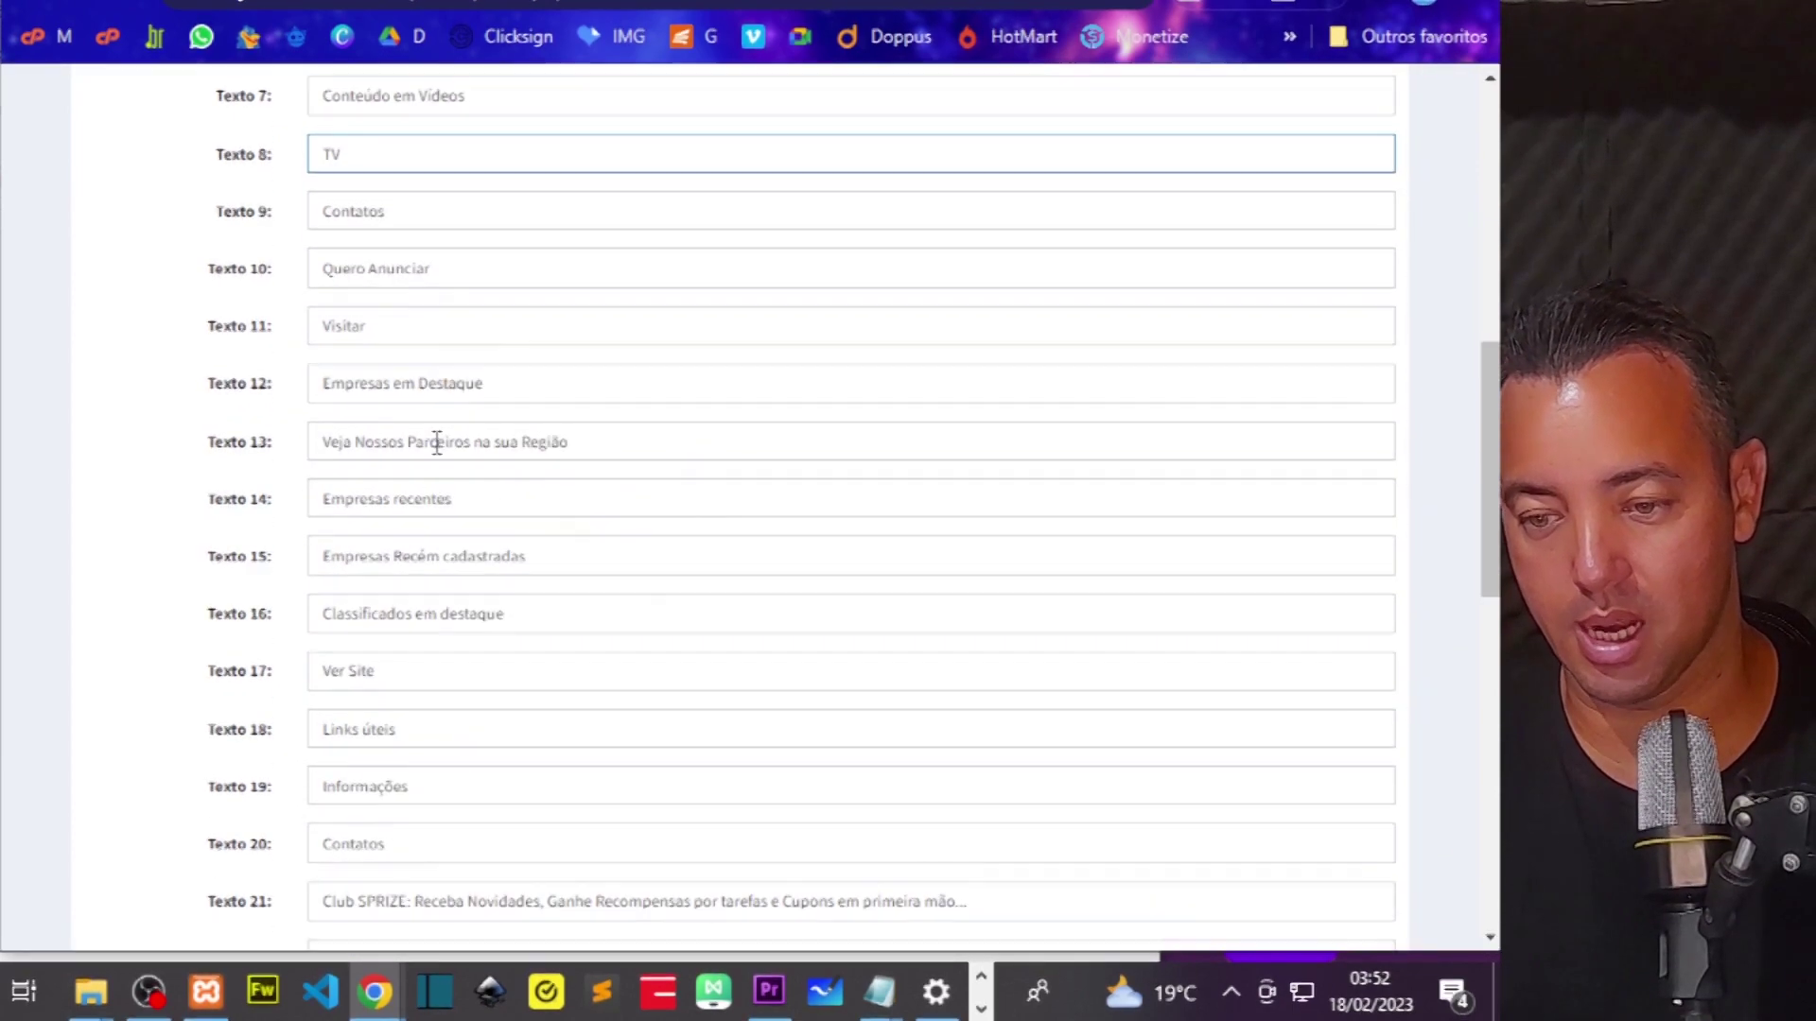
scroll(434, 438, "up", 2)
scroll(506, 673, "down", 2)
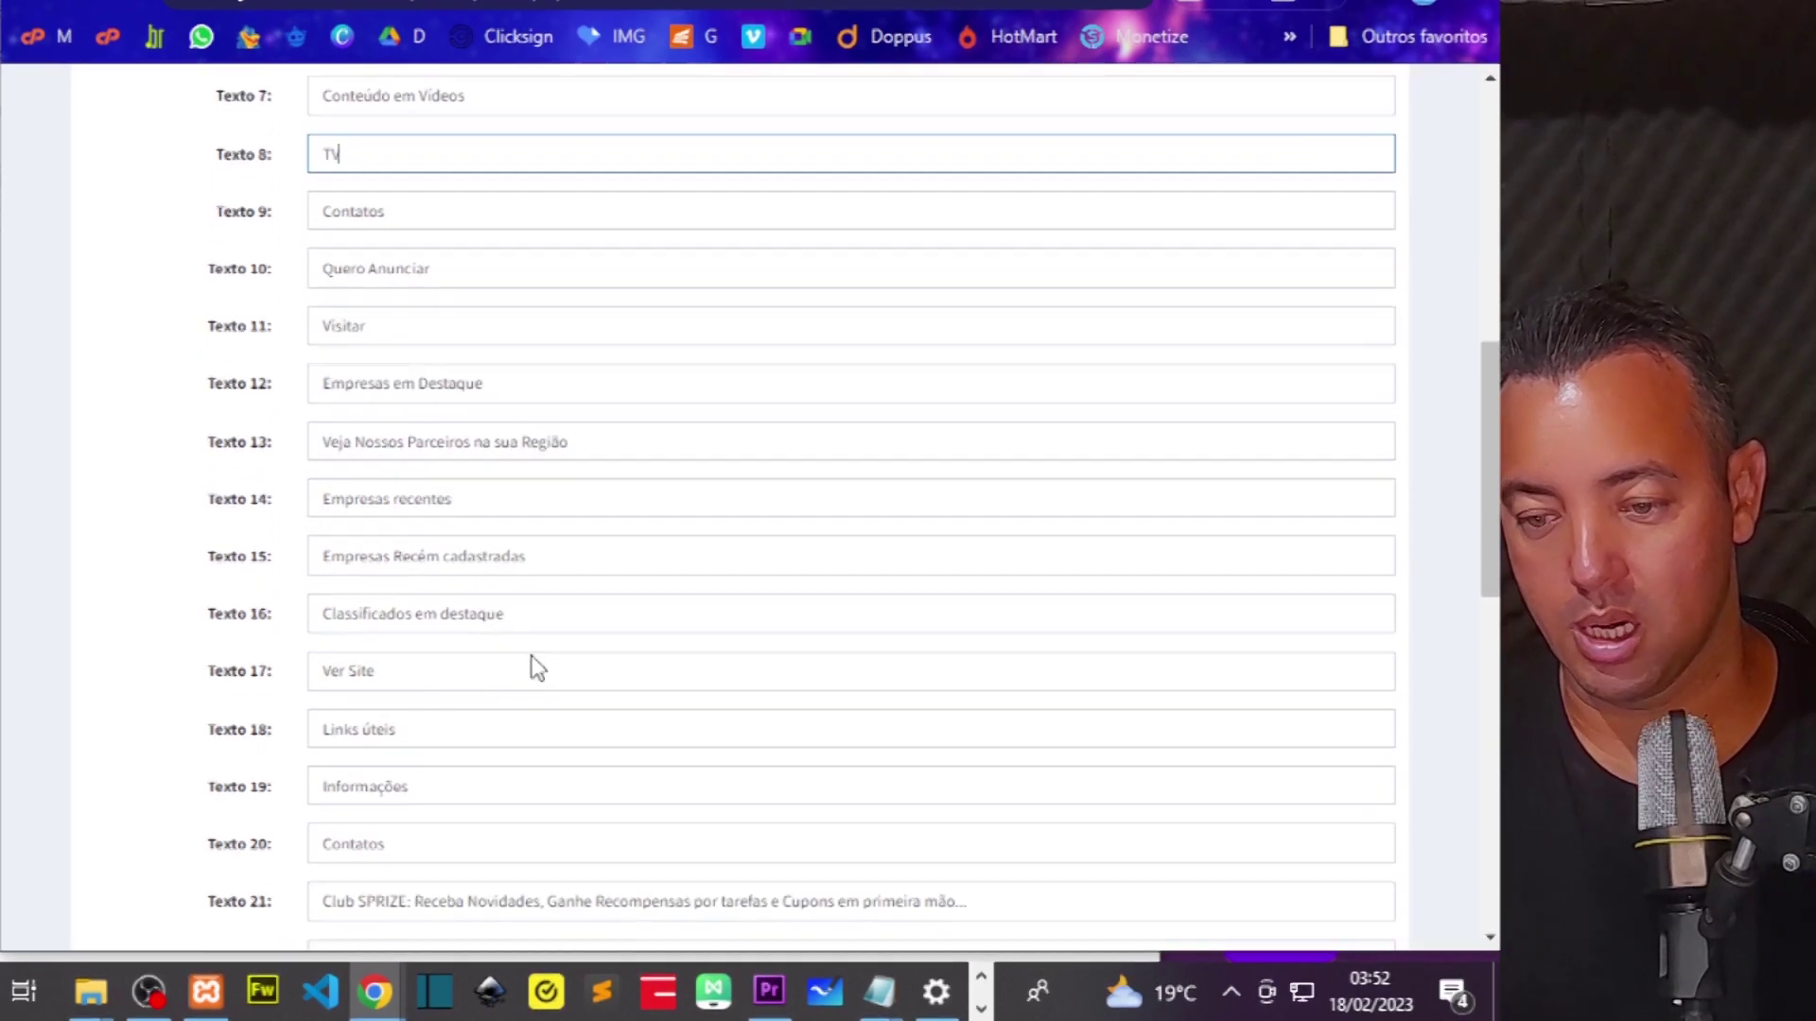
scroll(529, 681, "down", 3)
scroll(381, 641, "down", 1)
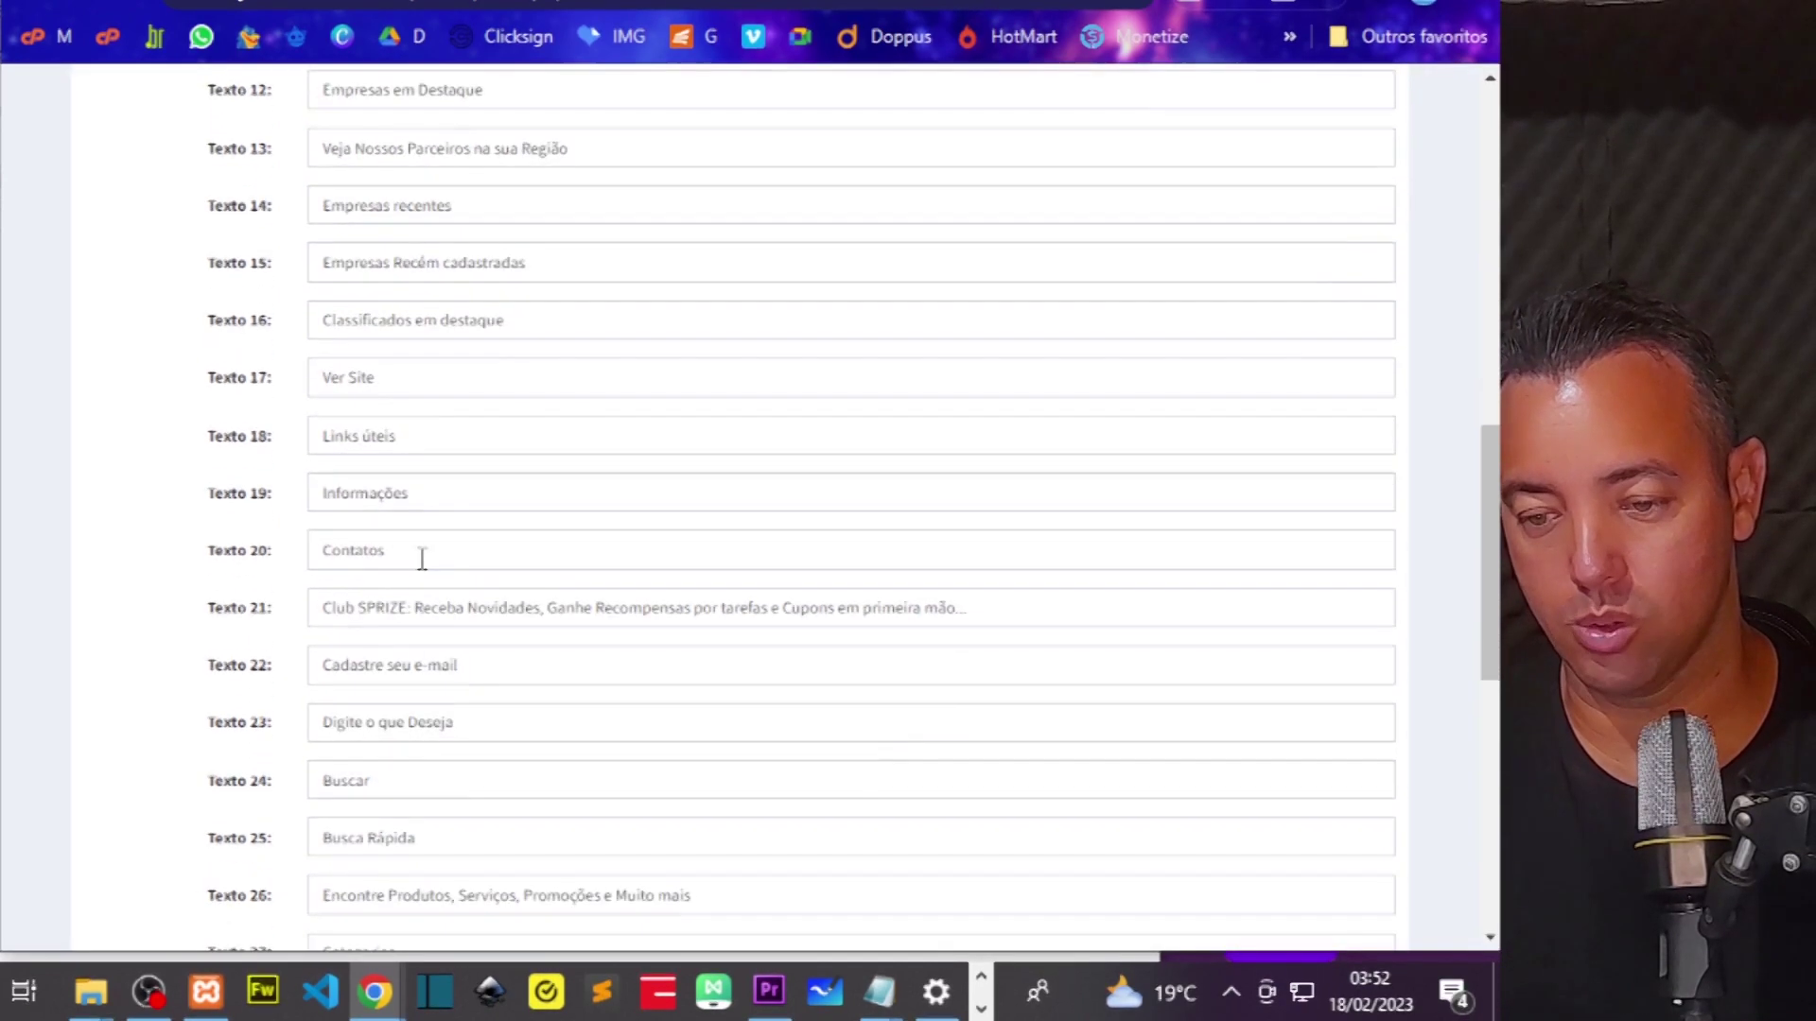
scroll(473, 582, "down", 2)
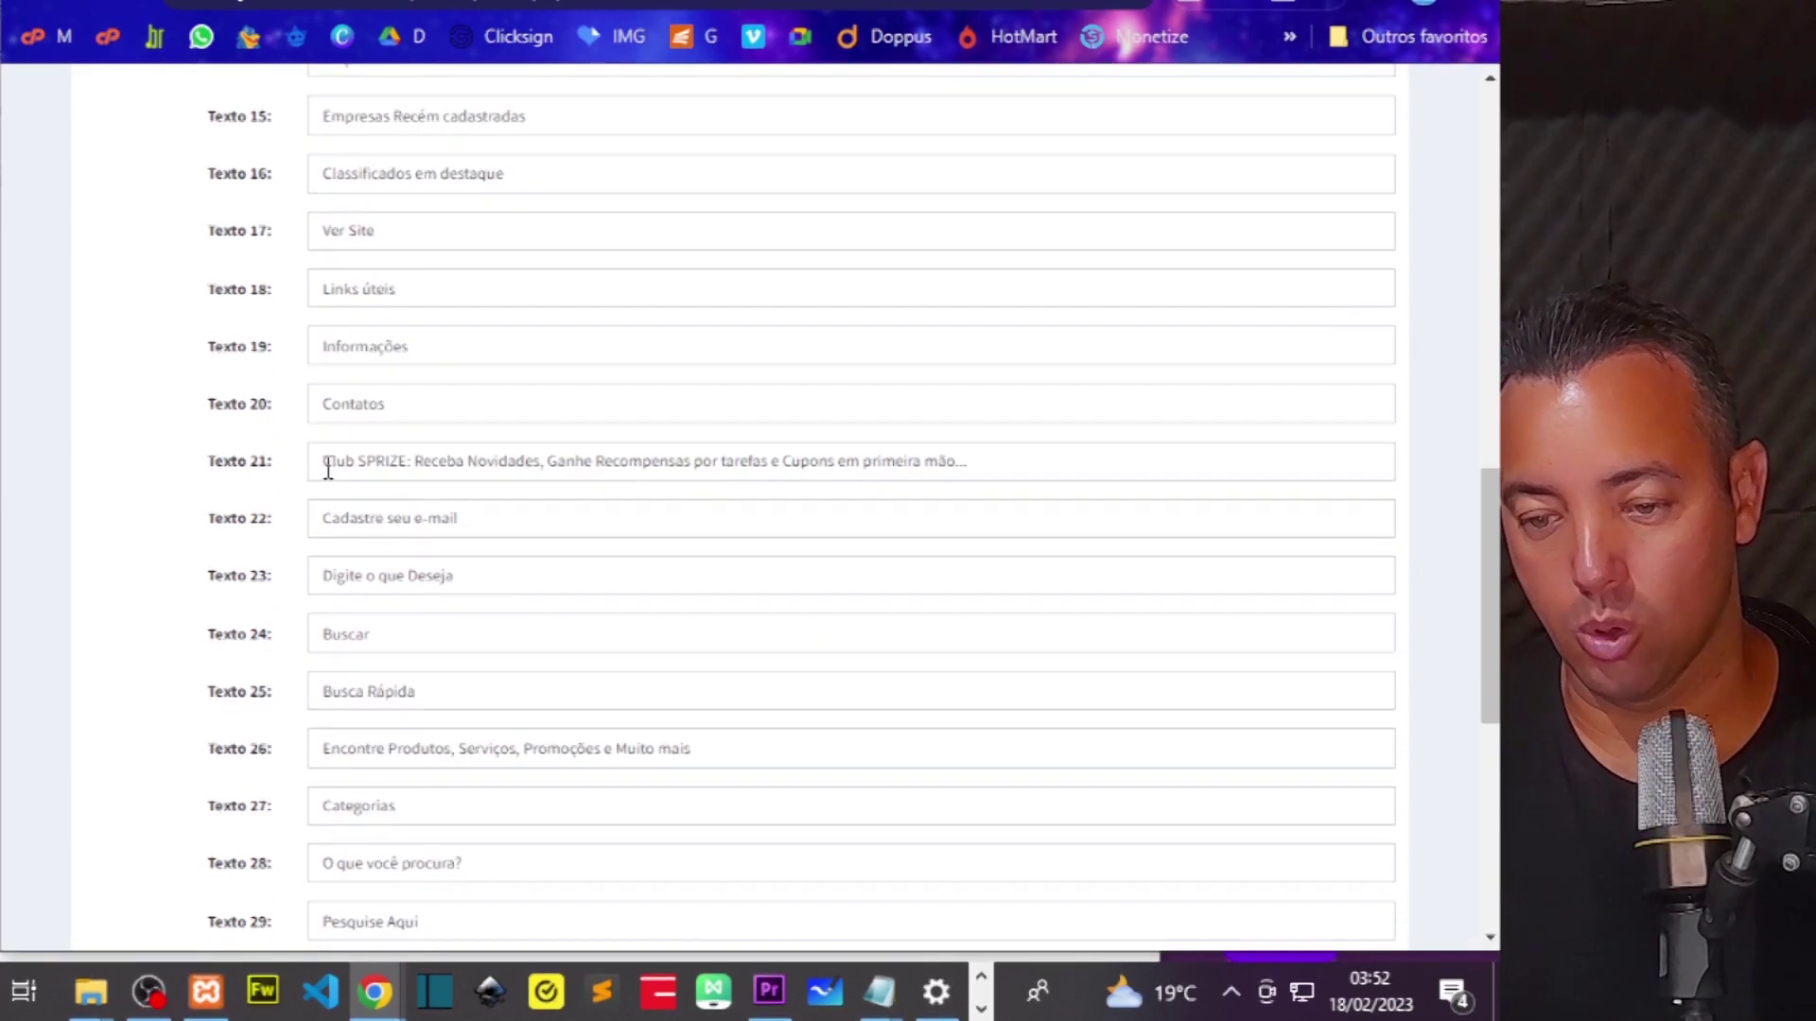
left_click_drag(326, 465, 417, 465)
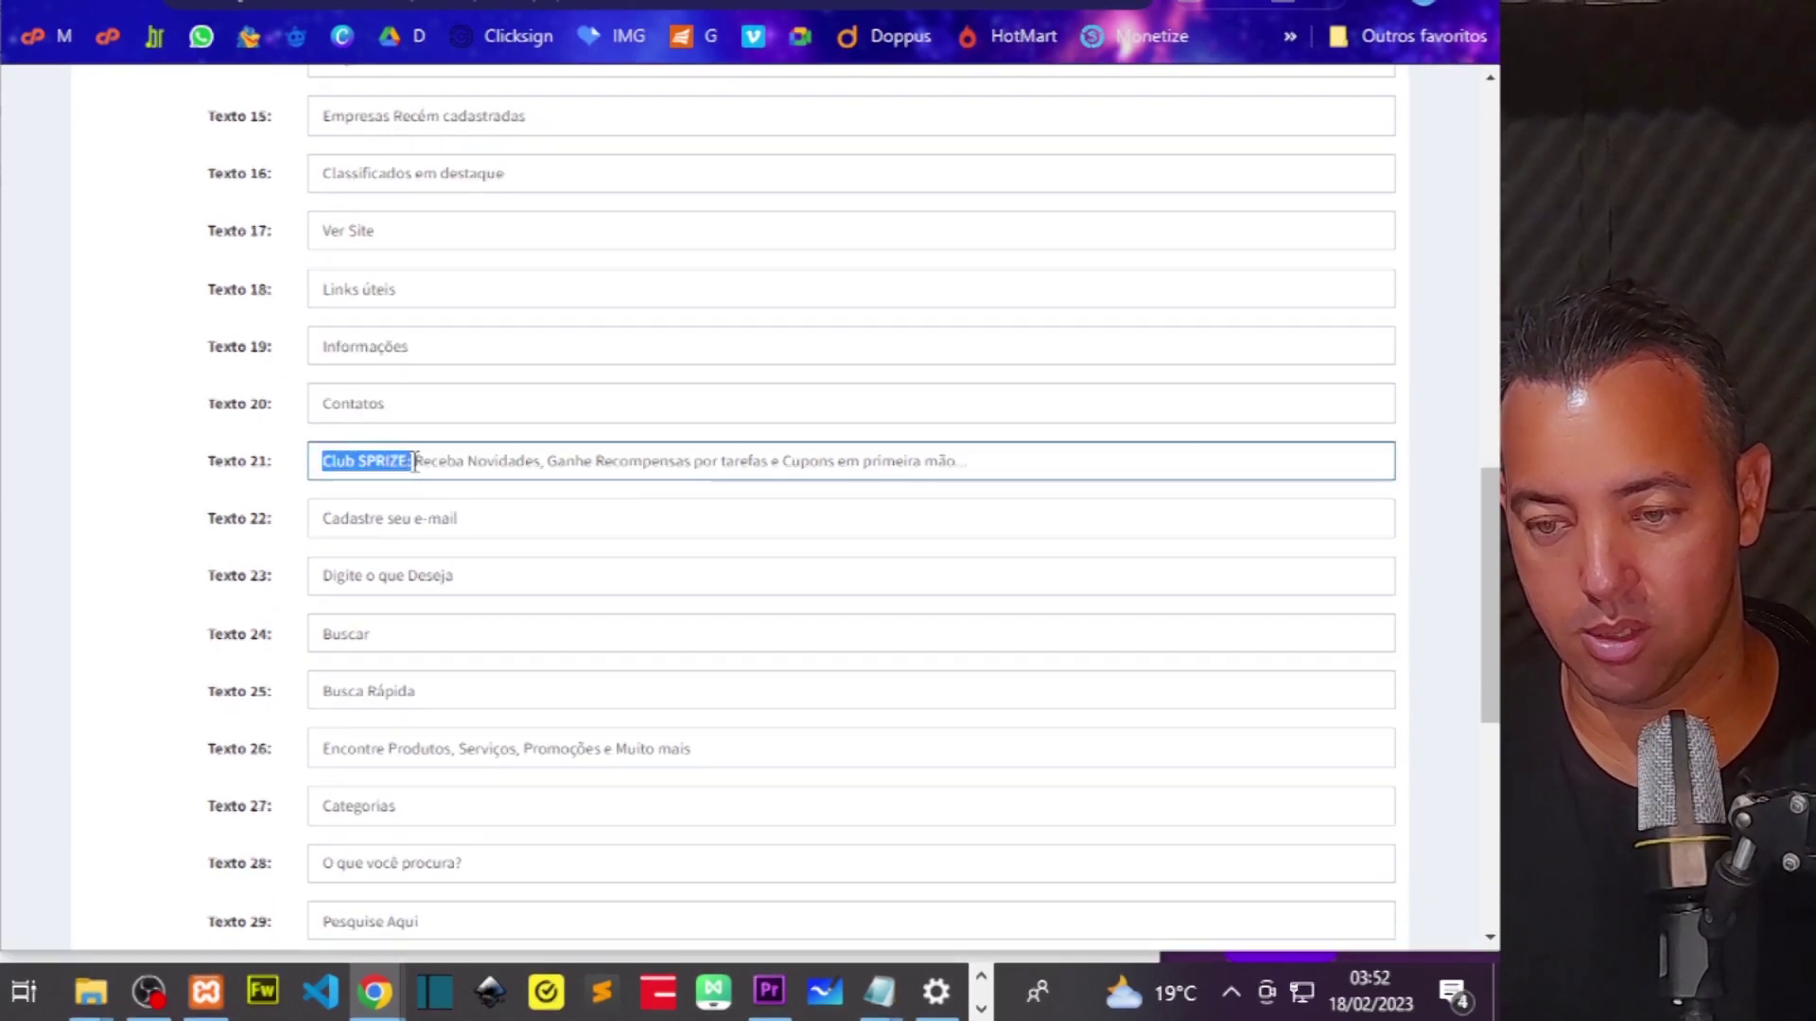
key("BackSpace")
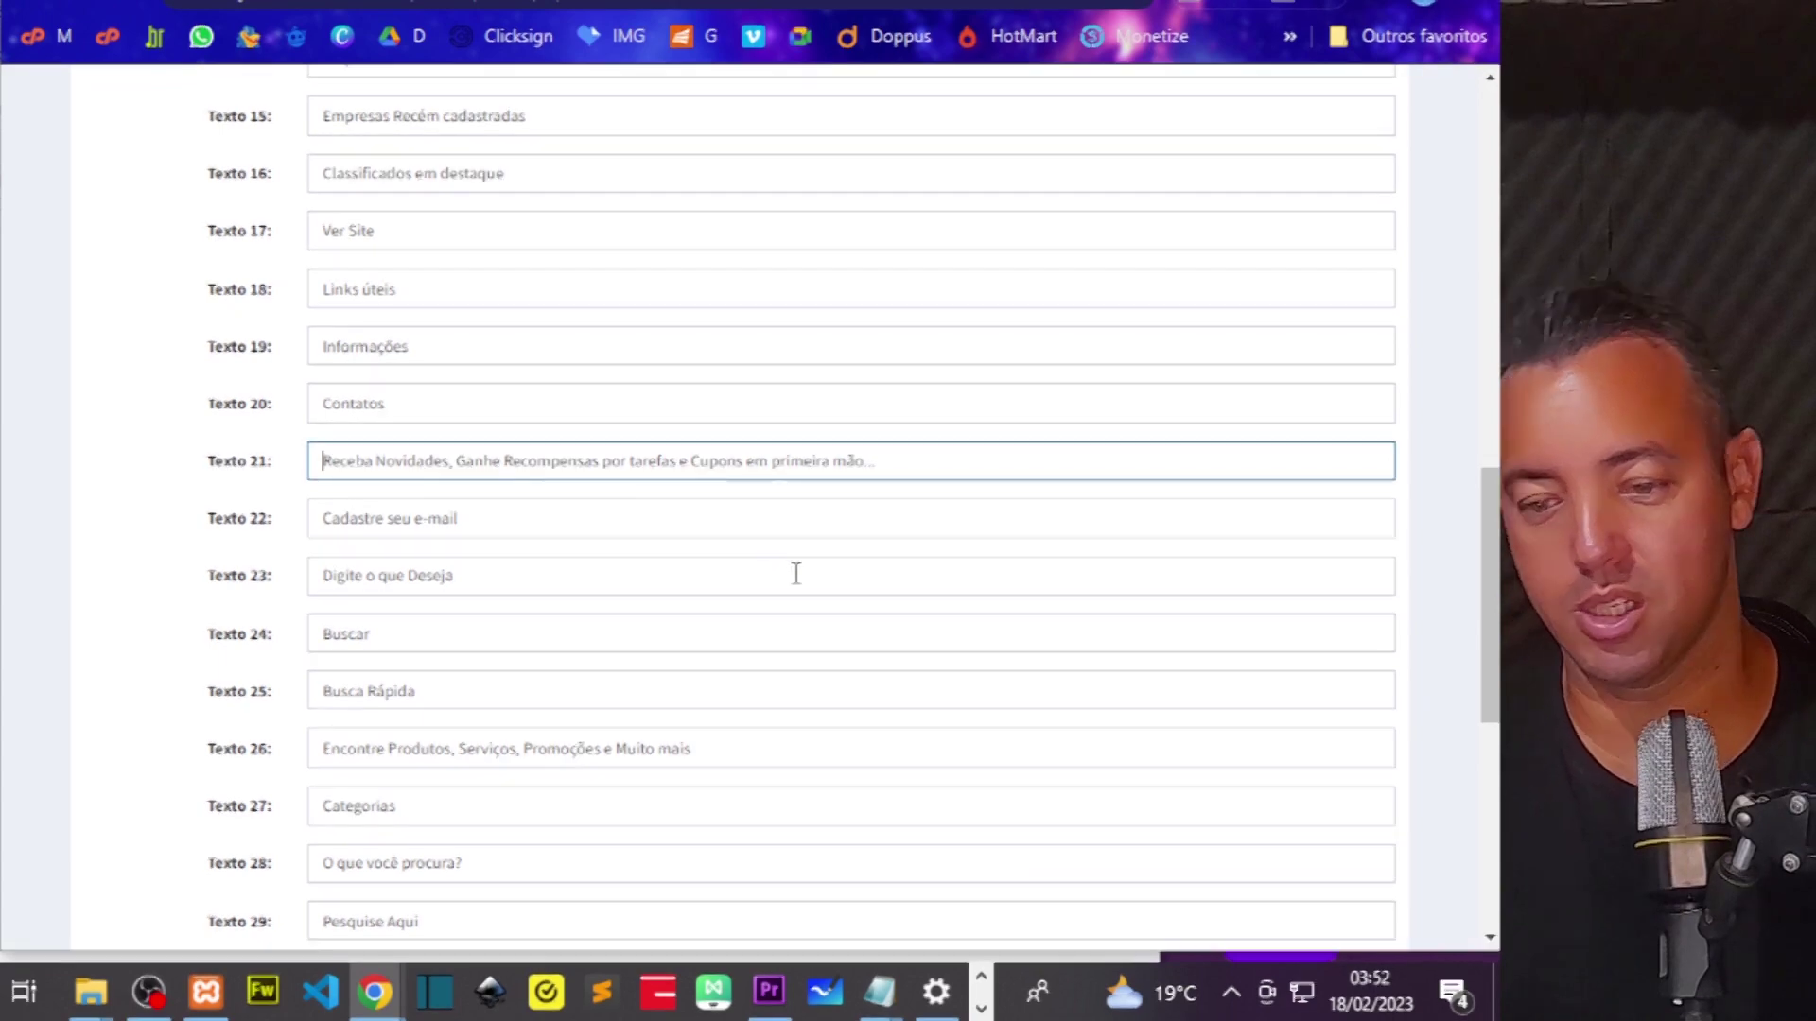
- Change Texto 21 to "Receba Novidades do Nosso Site" and save the updated settings form
left_click_drag(448, 462, 985, 461)
key("BackSpace")
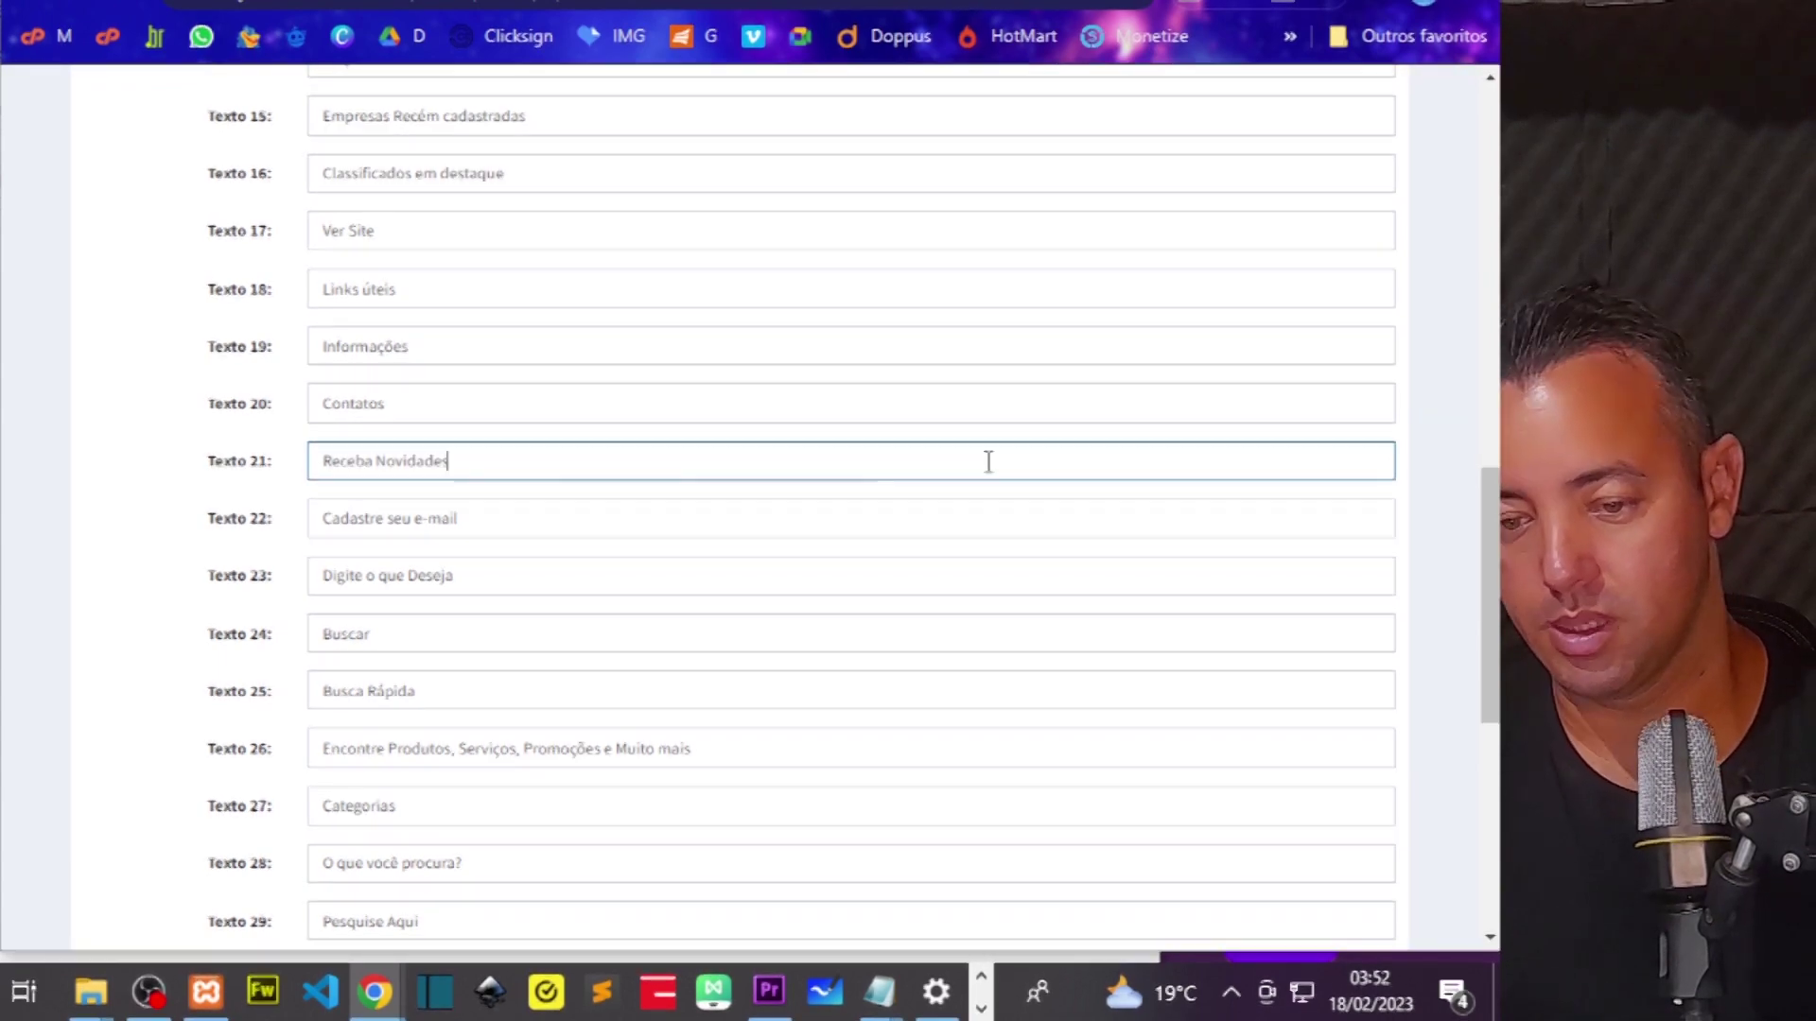
type("do nosso Site")
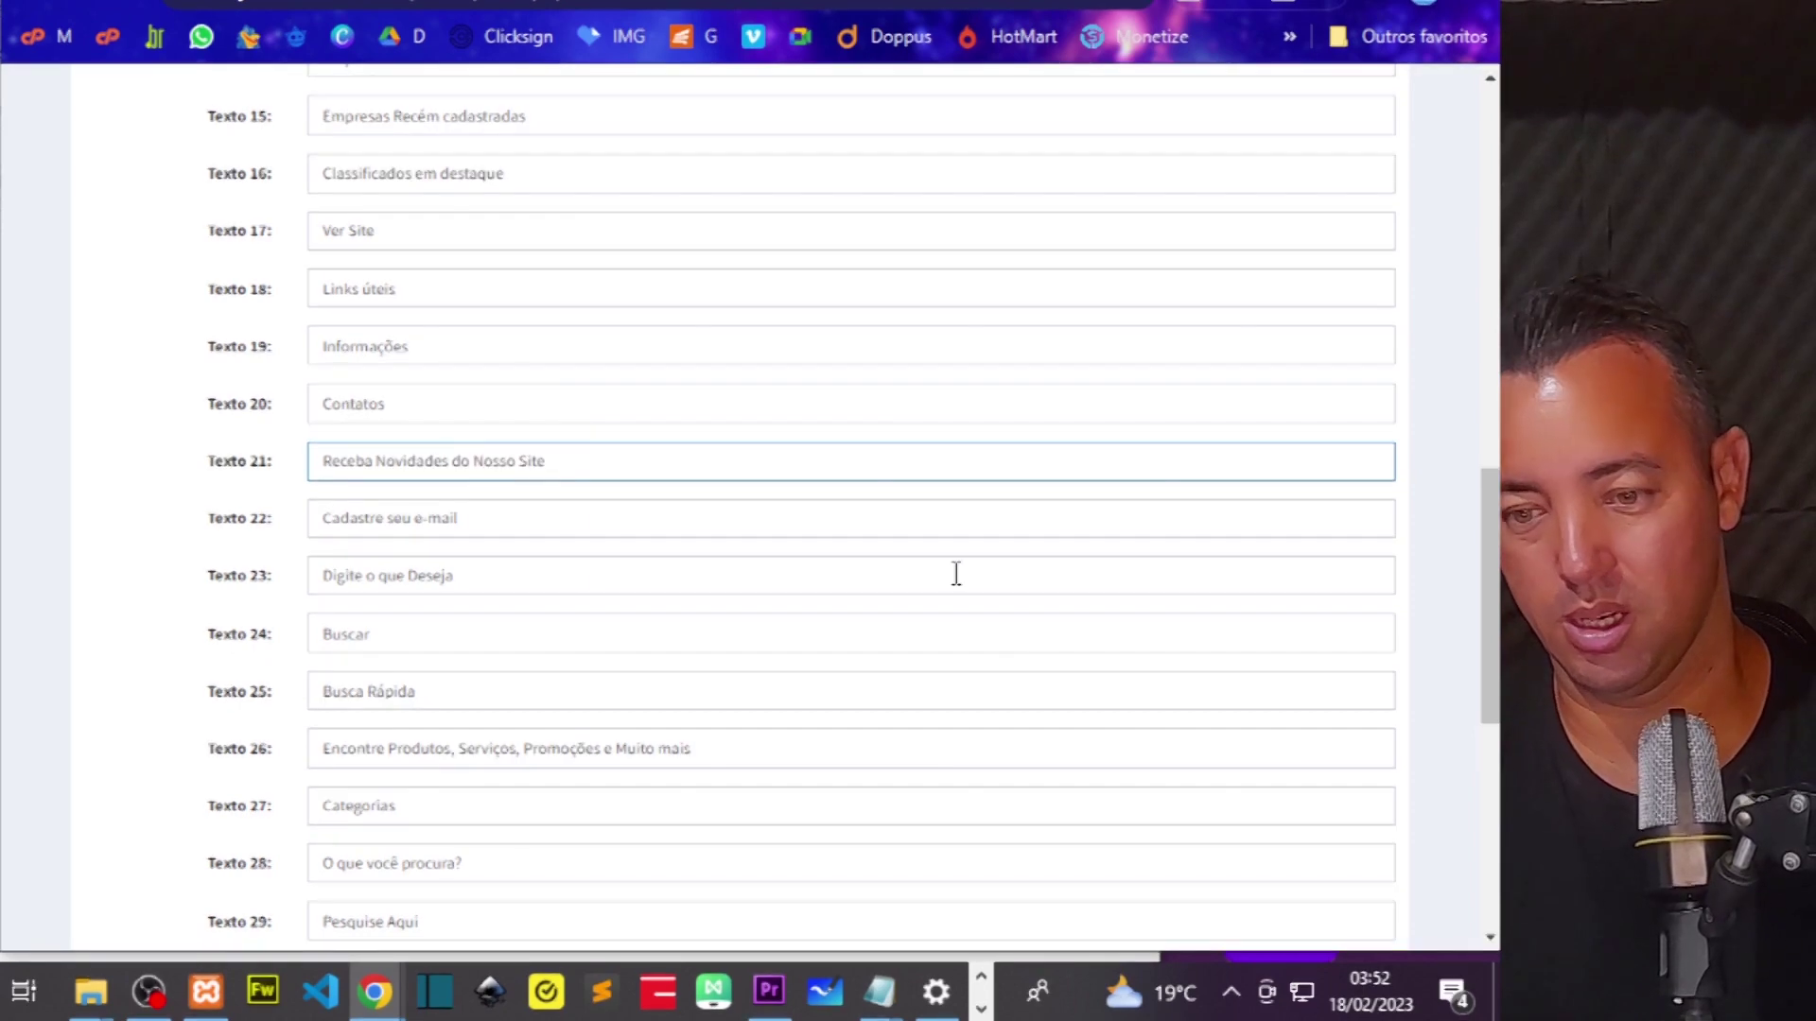
scroll(1001, 645, "down", 2)
scroll(1000, 645, "down", 5)
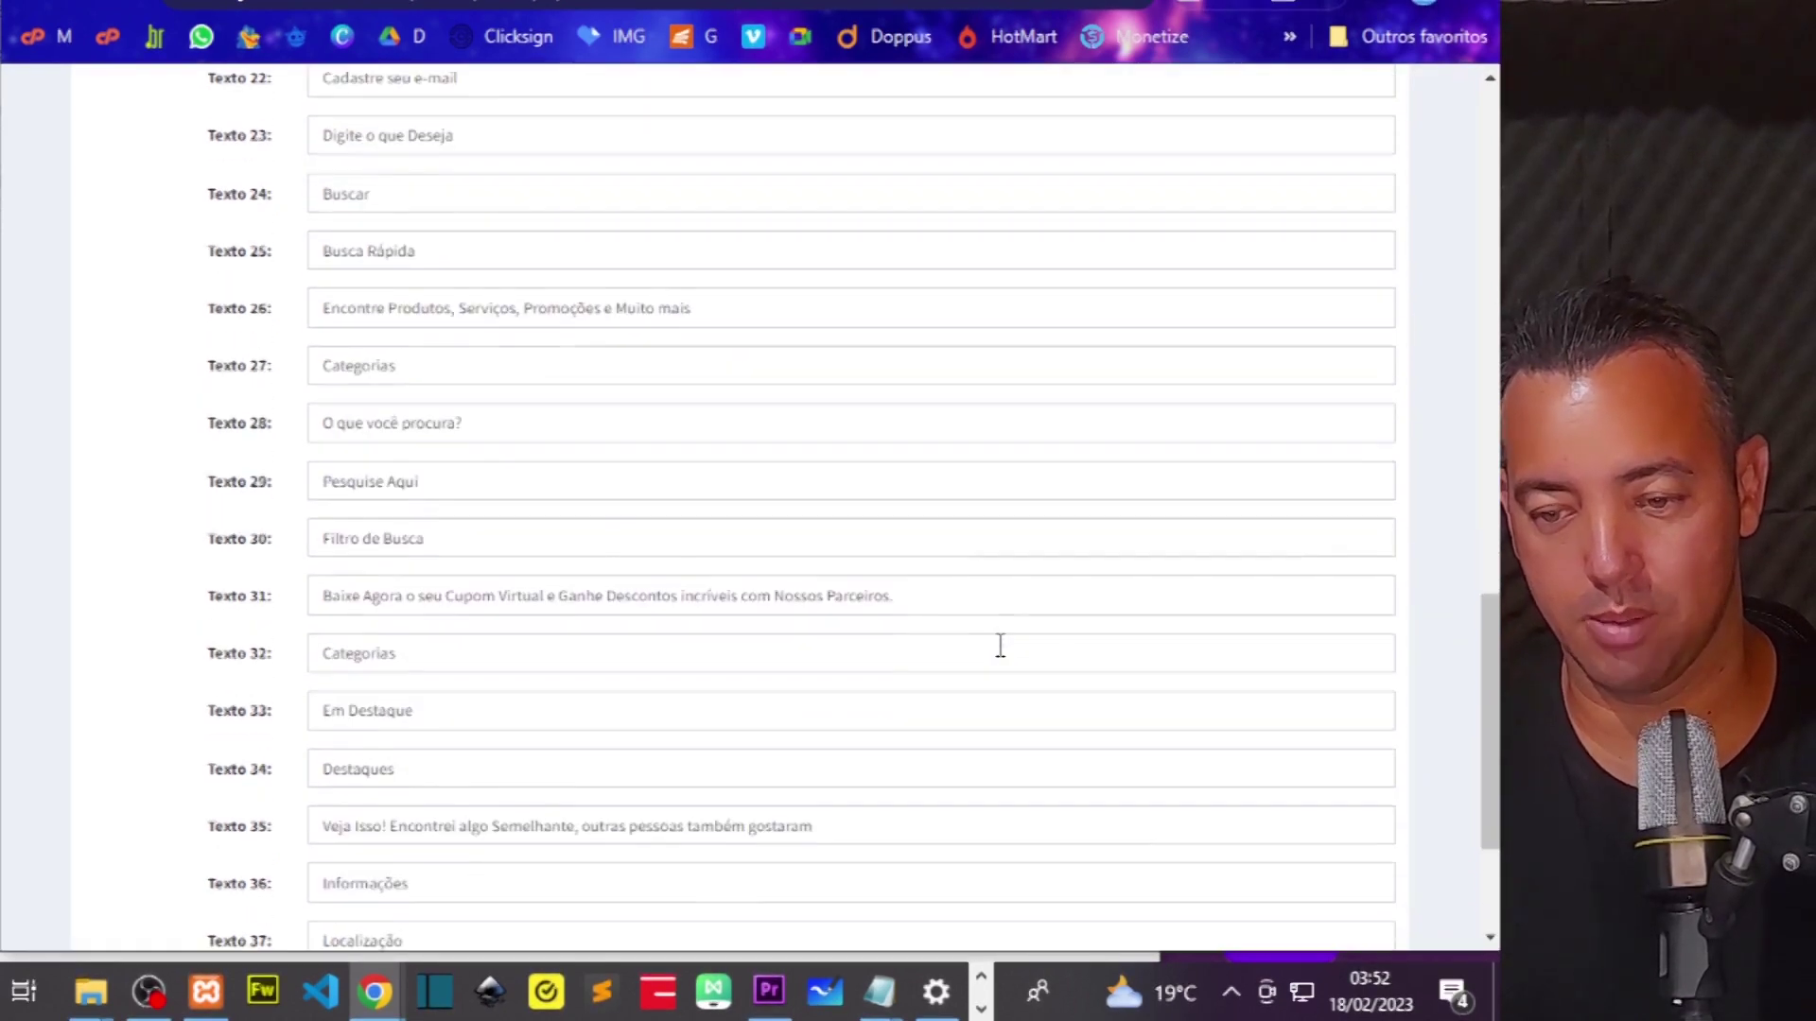
left_click(1263, 817)
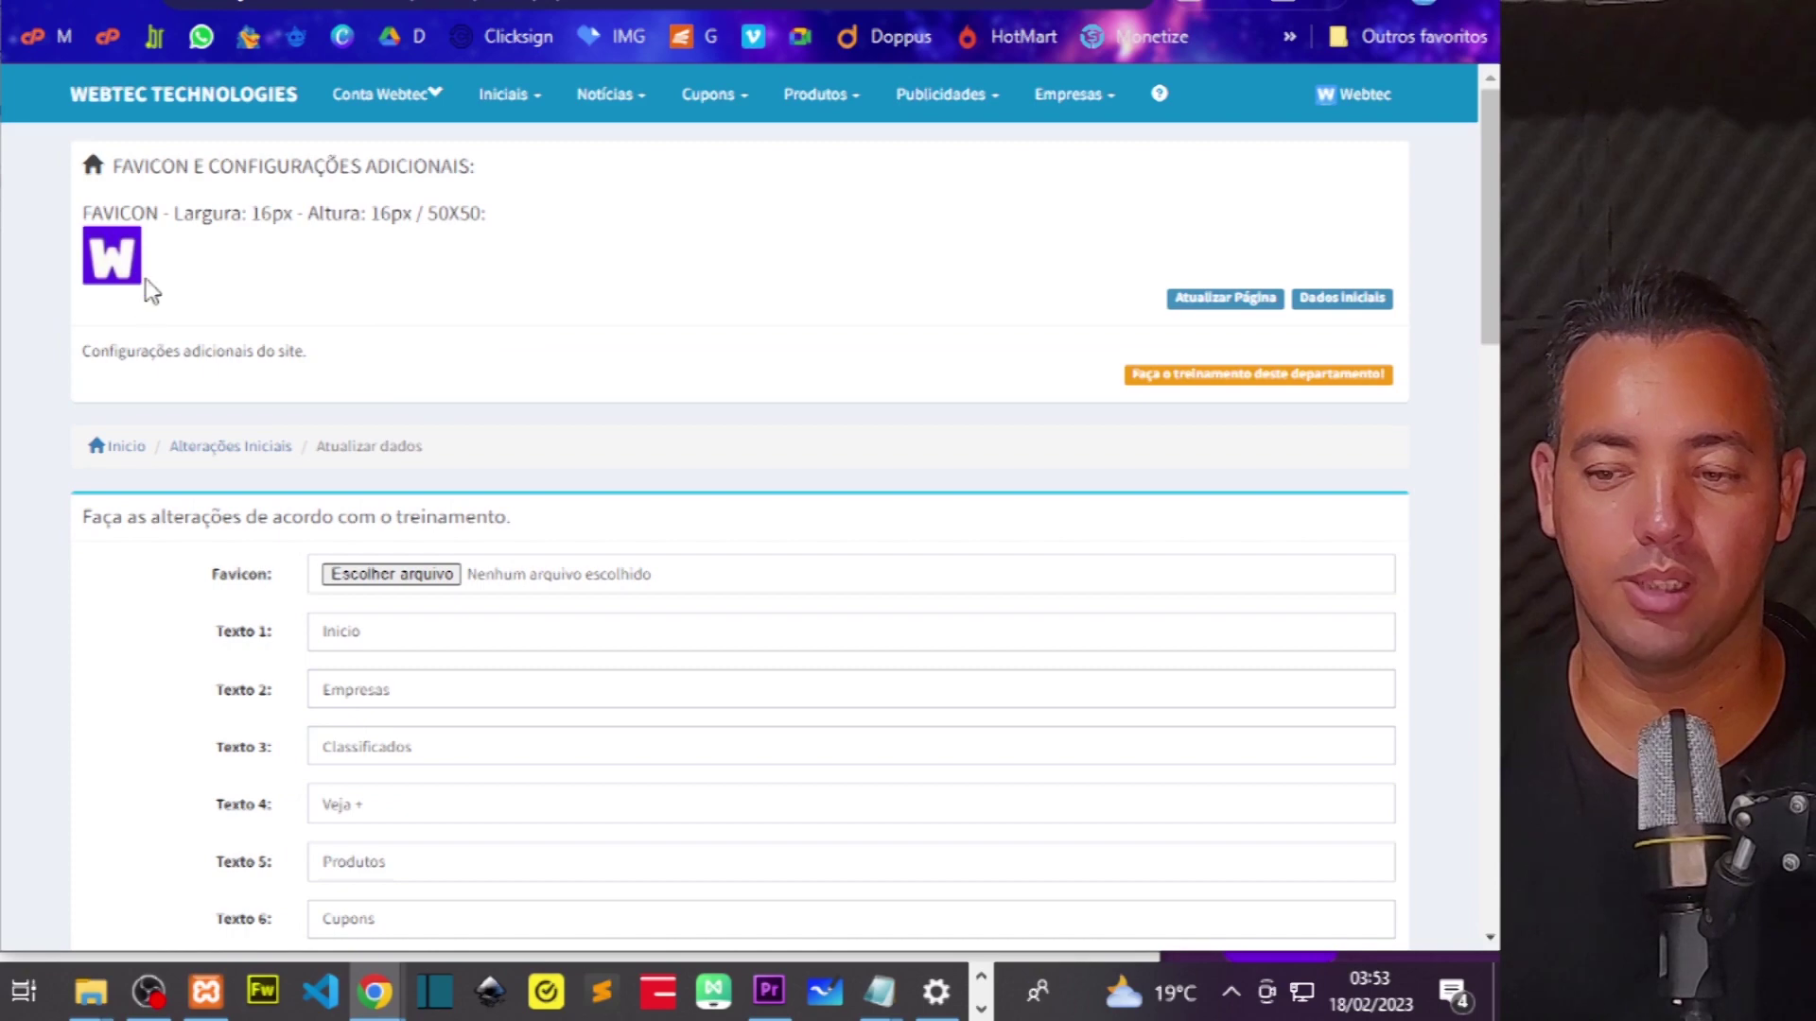
- Reload the public site and check the labels in its main menu
left_click(194, 2)
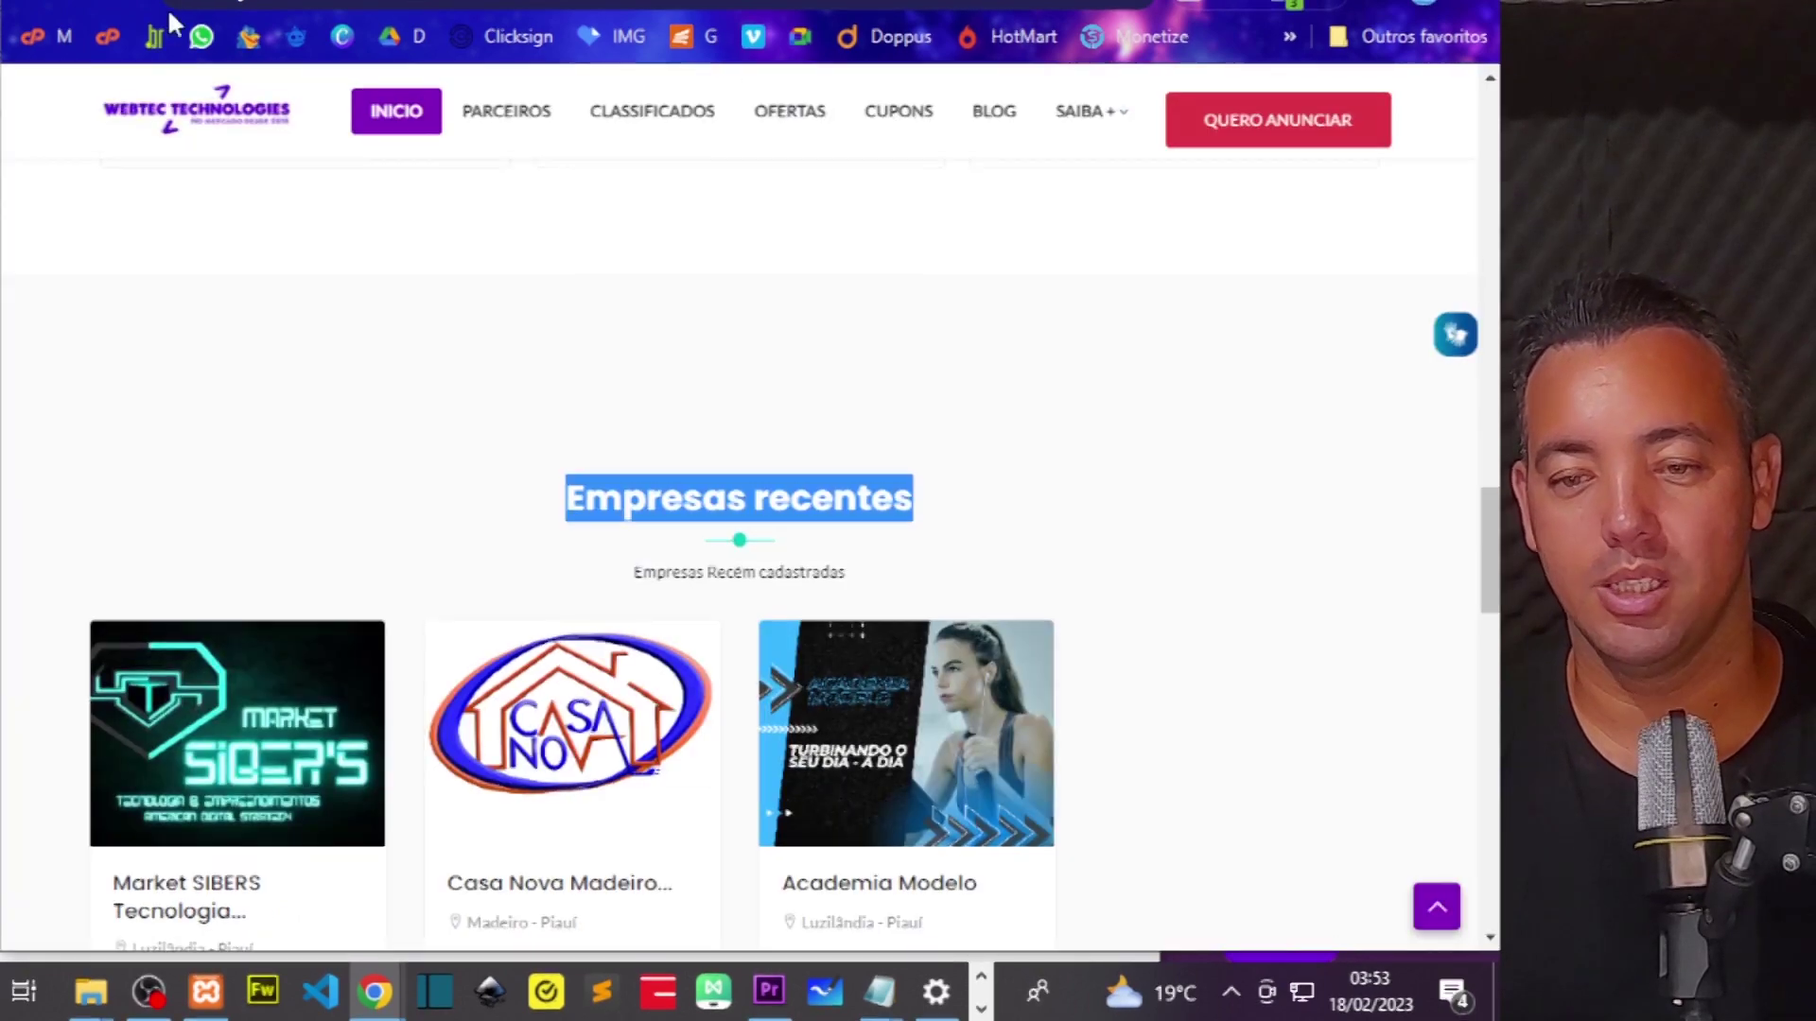
key("F5")
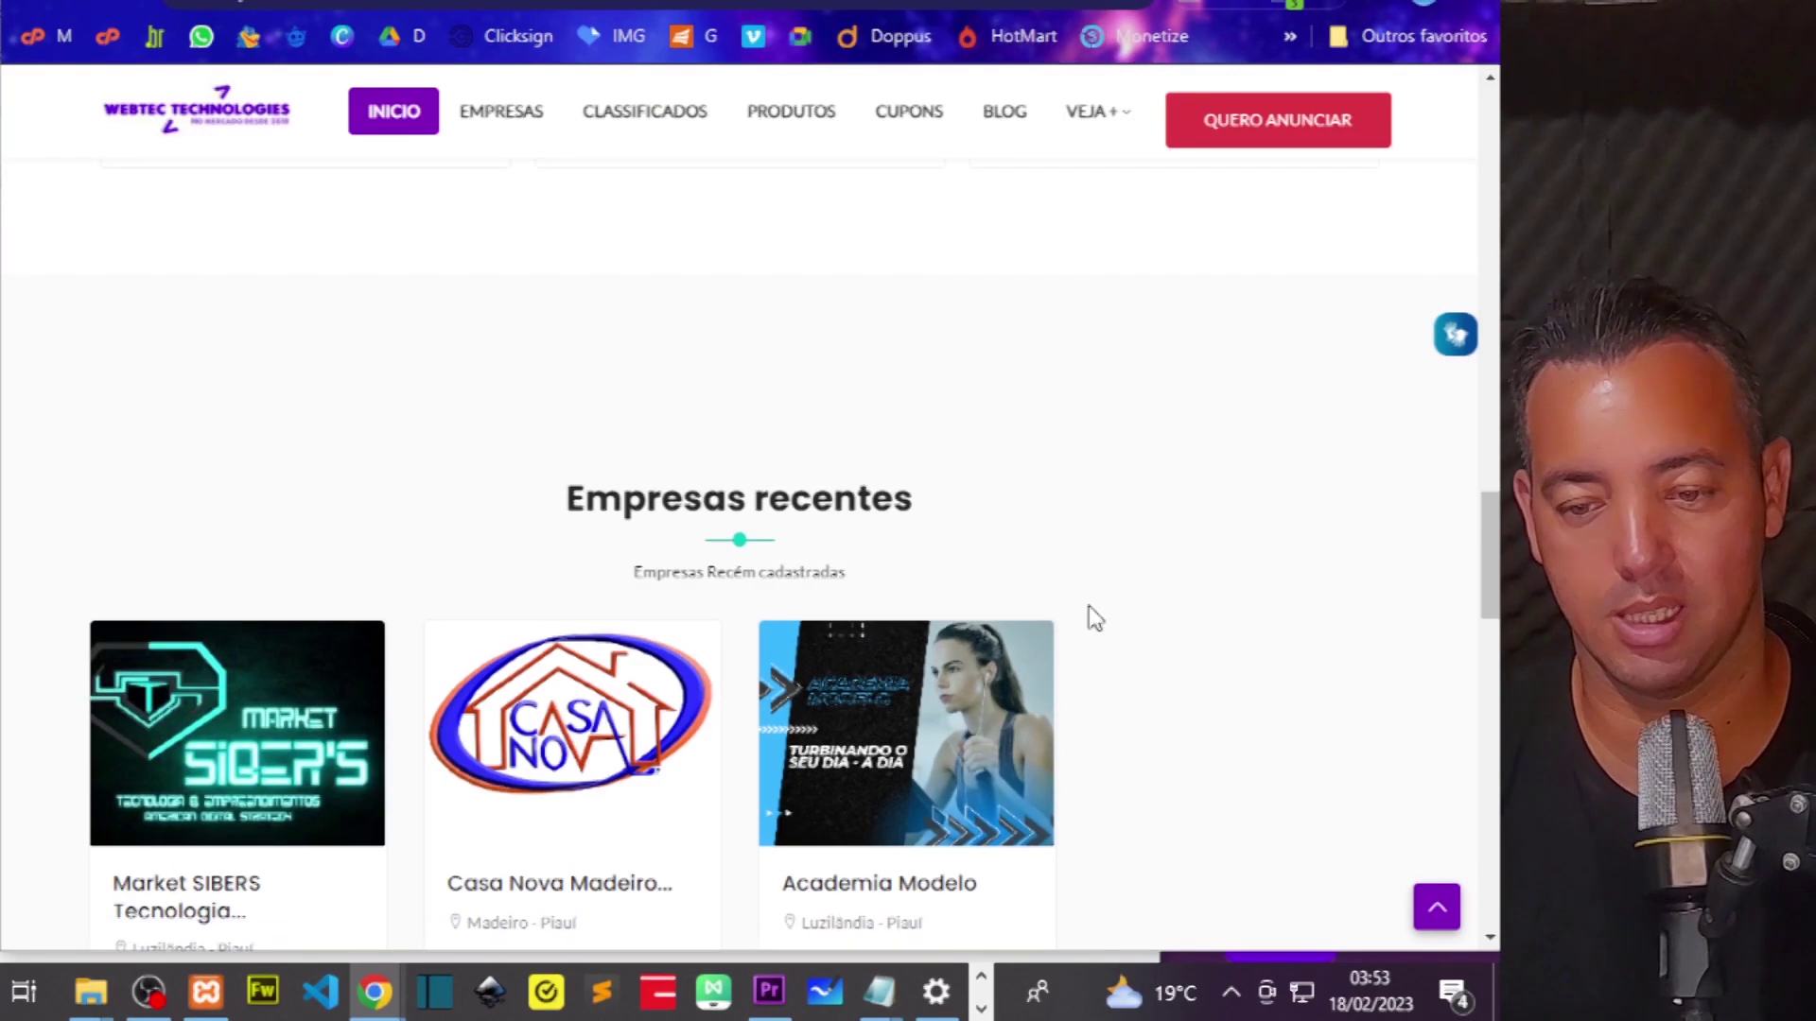
scroll(1084, 599, "up", 15)
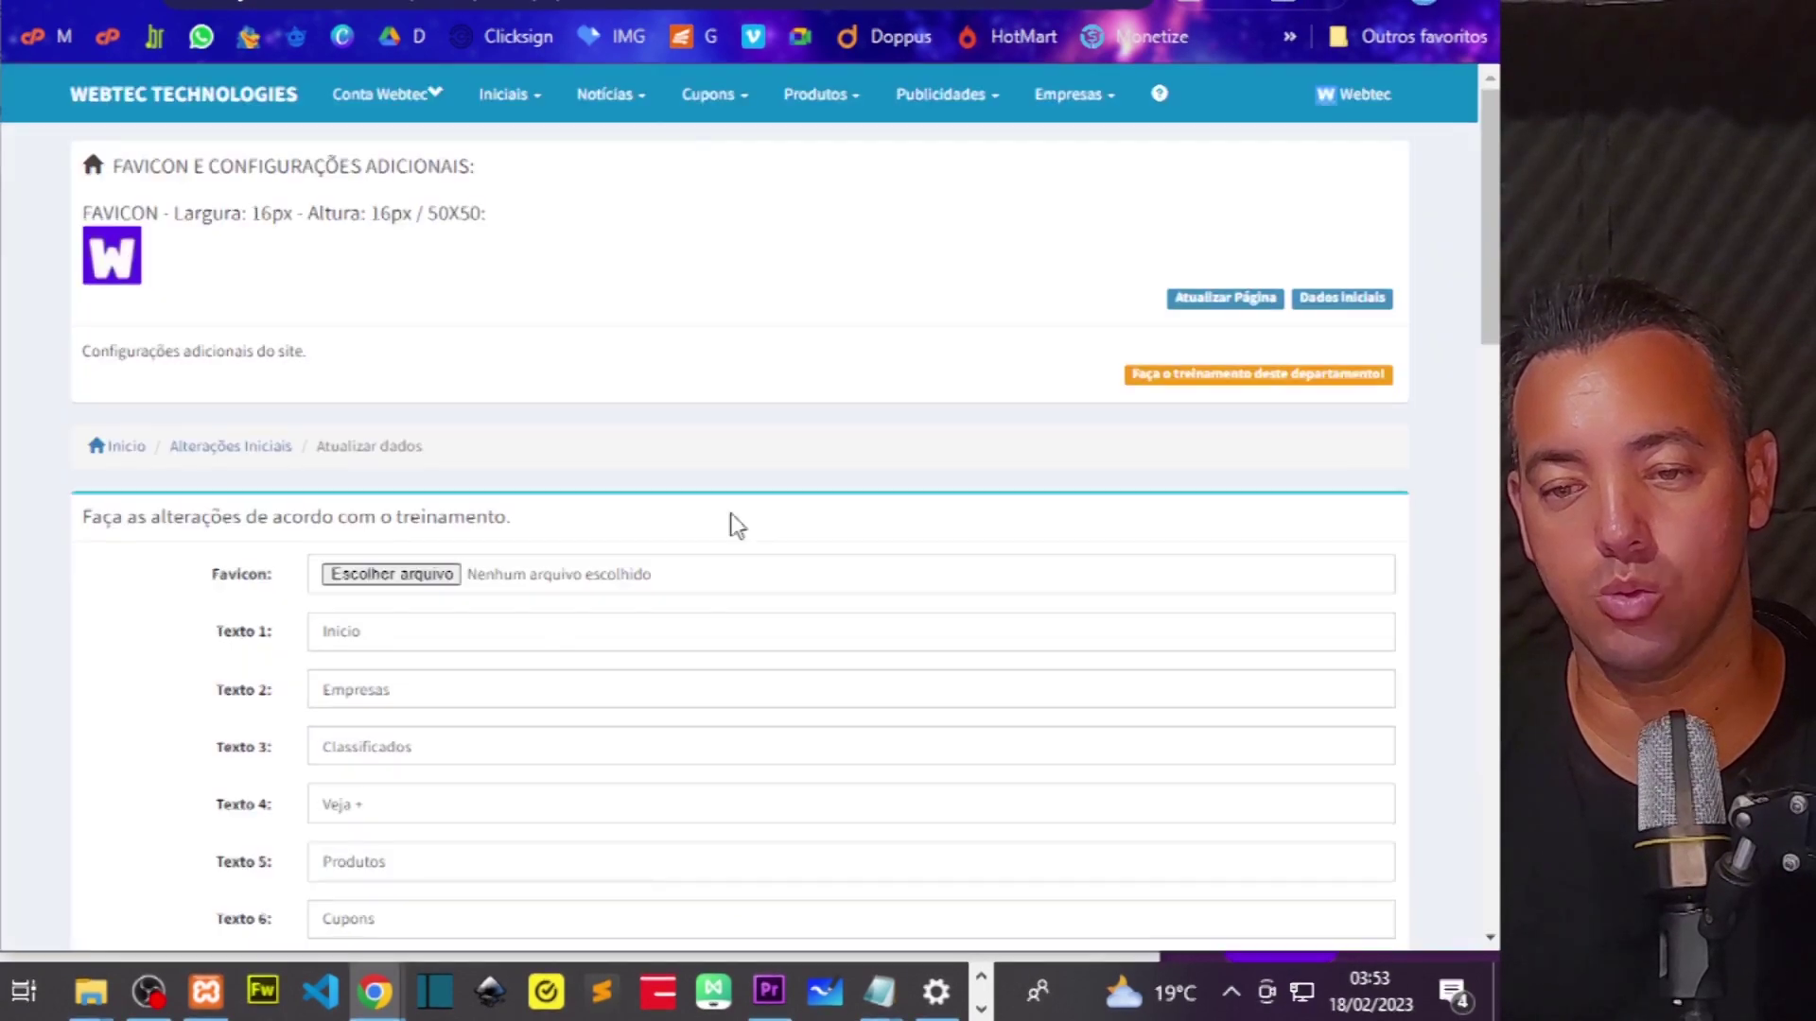
- Append " 7" to the Texto 2, Texto 3 and Texto 6 labels in the settings form and save the data
scroll(734, 523, "down", 8)
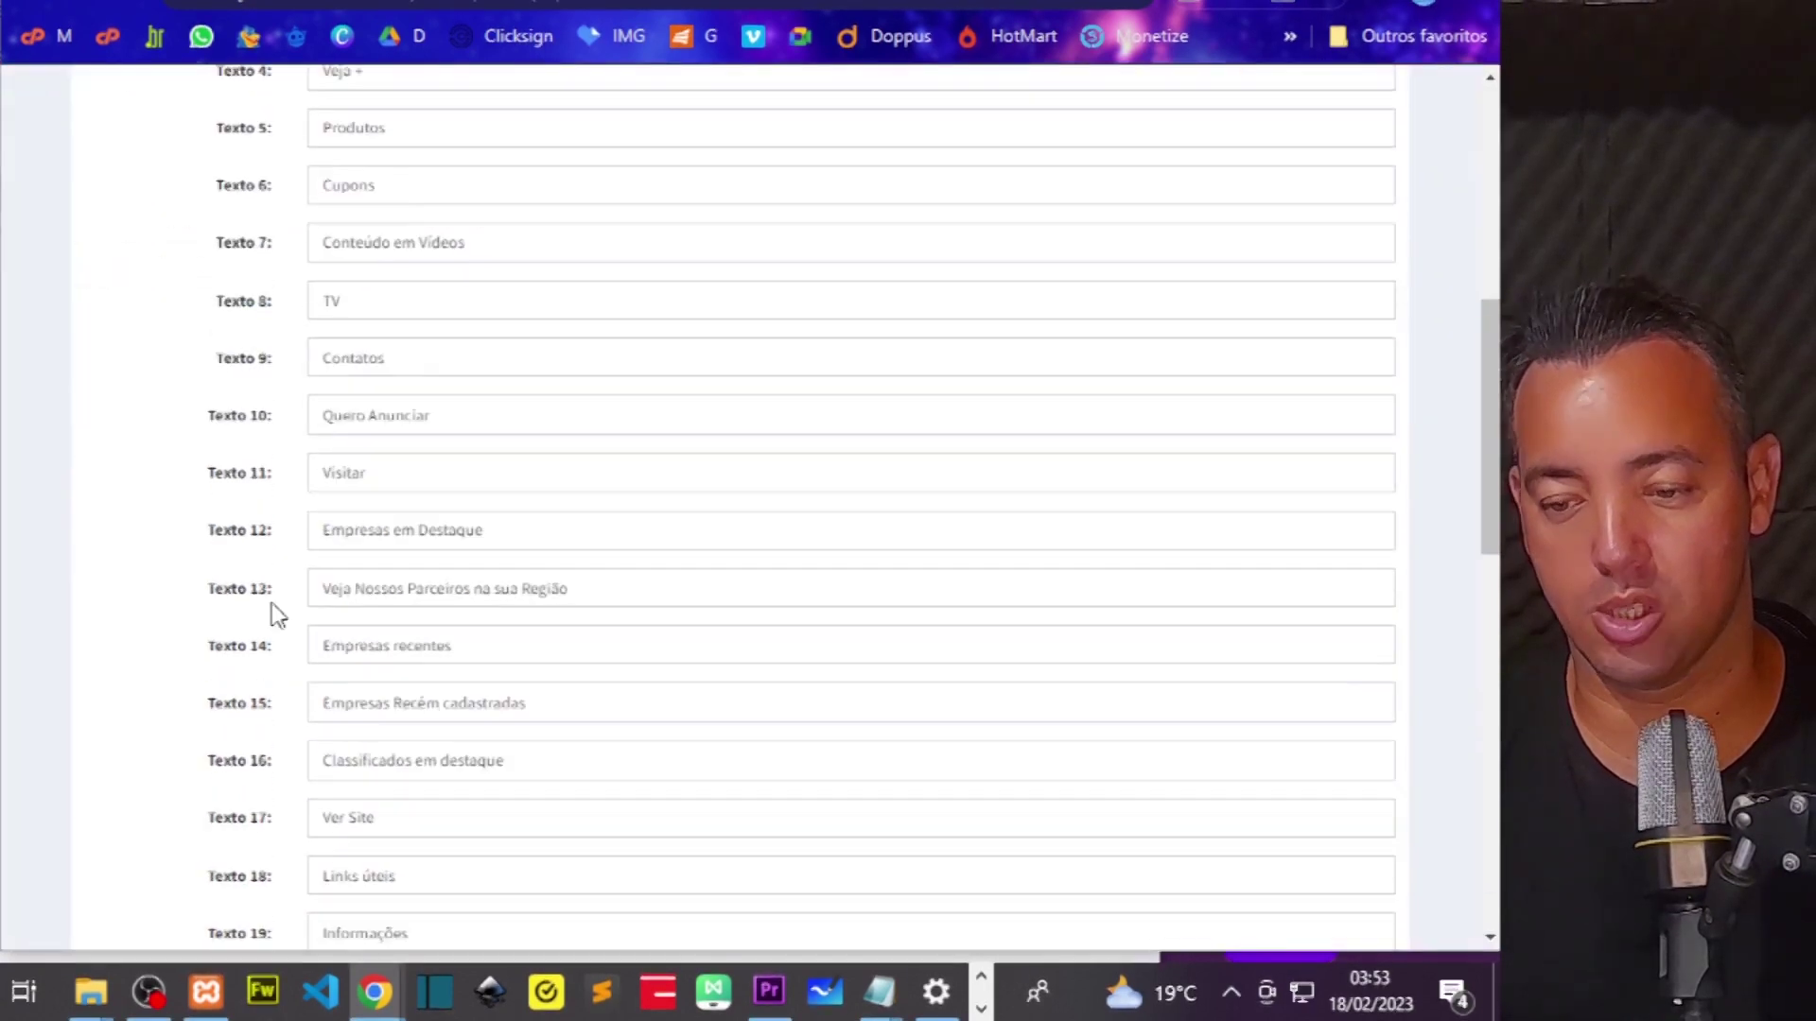
scroll(534, 350, "up", 3)
left_click(454, 256)
type("1")
left_click(442, 304)
type("7")
left_click(405, 419)
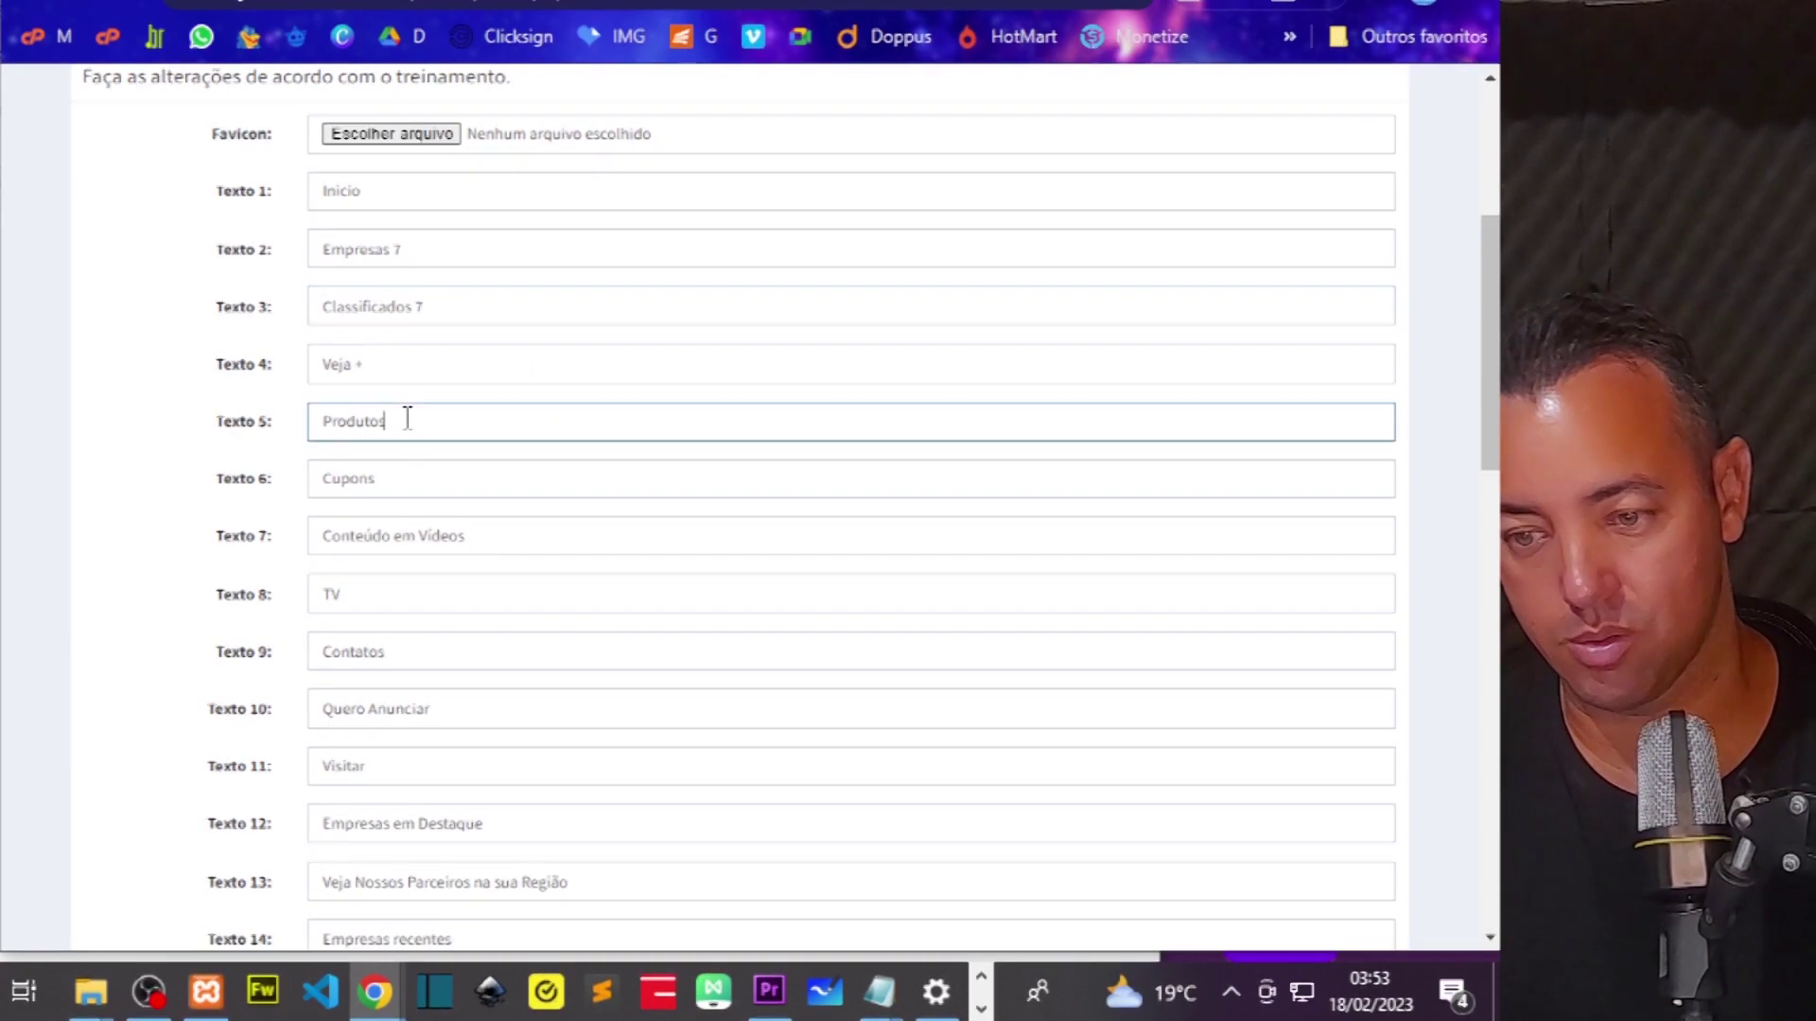
left_click(390, 490)
scroll(1103, 641, "down", 15)
left_click(1314, 938)
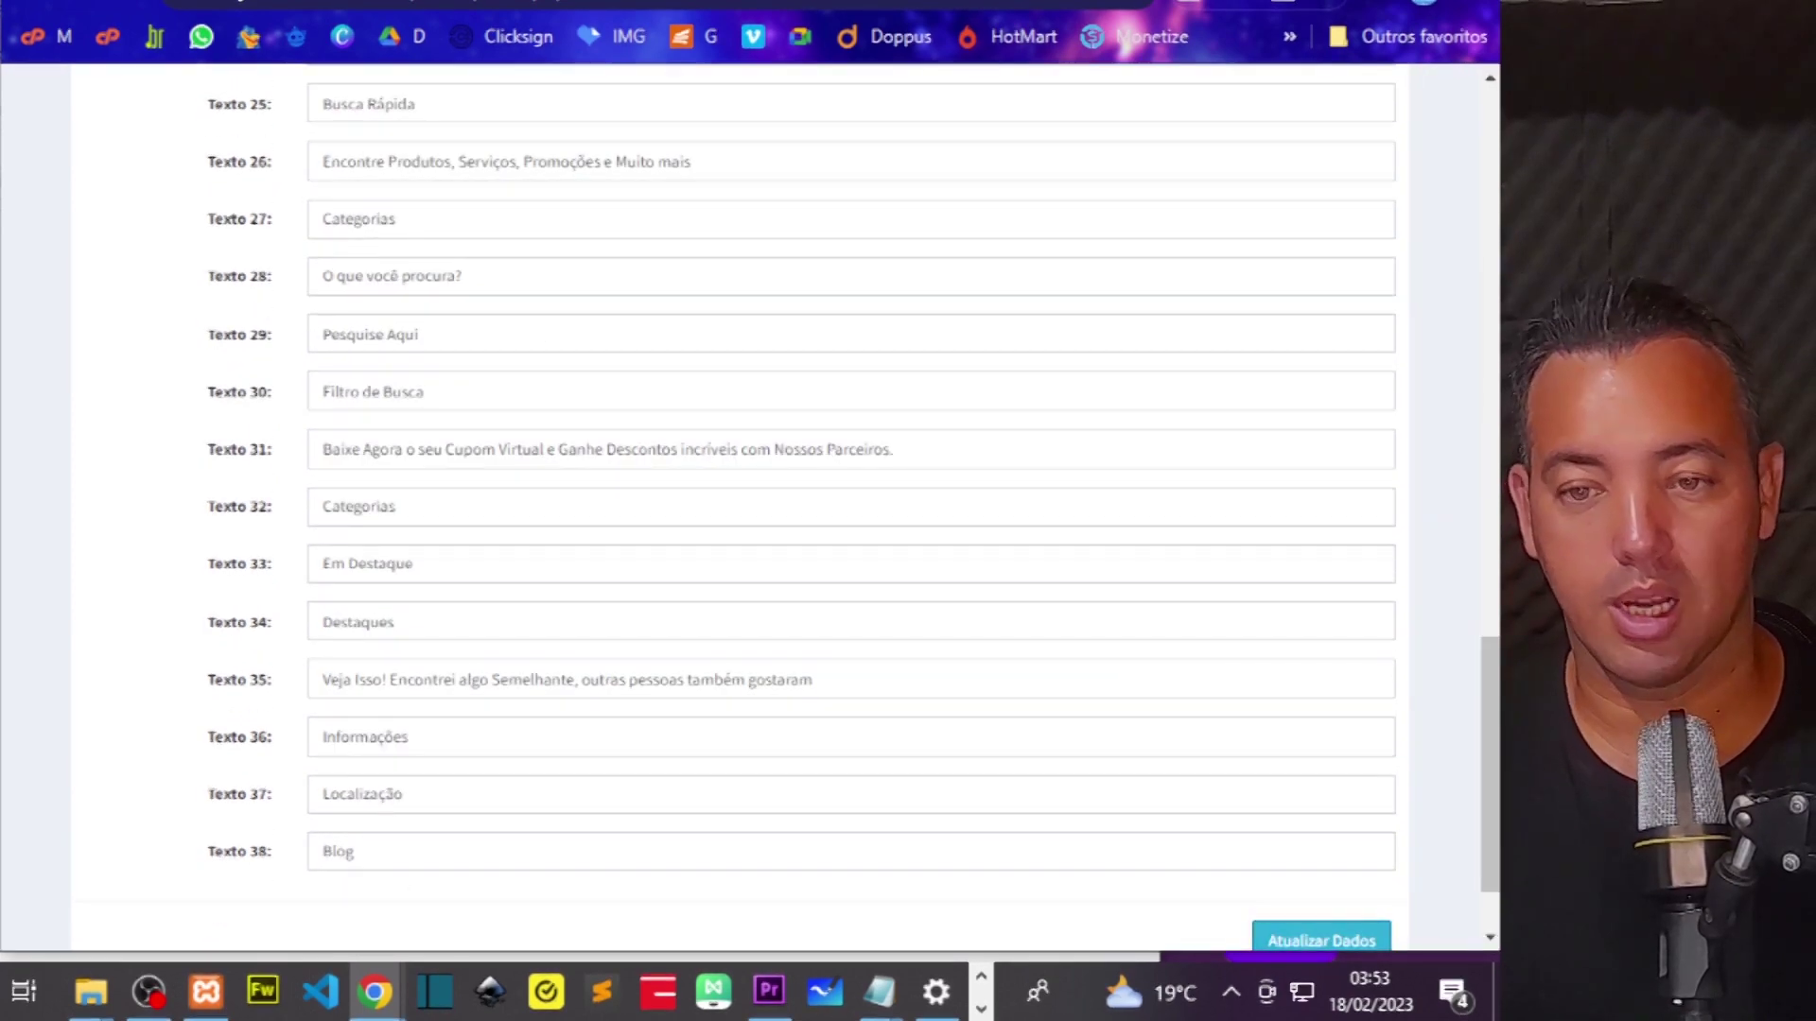
- Reload the public homepage and examine how the menu items with the added number fit at different zoom levels
left_click(814, 3)
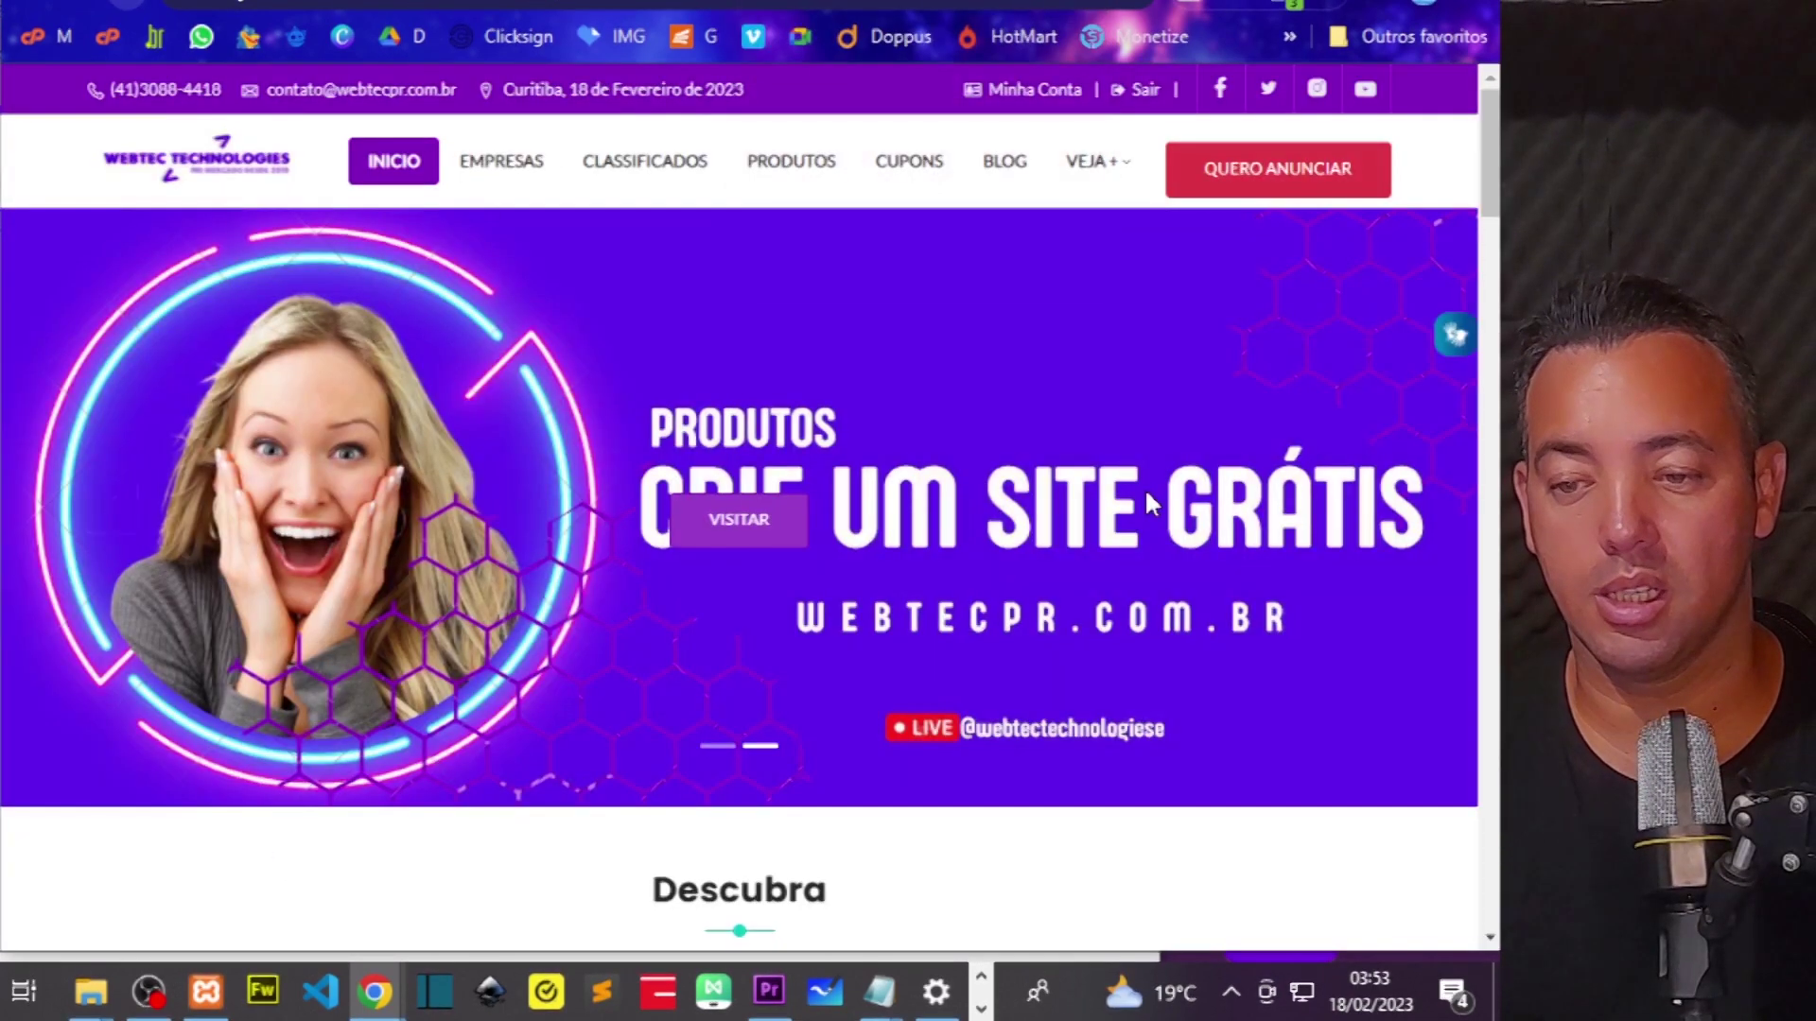
key("F5")
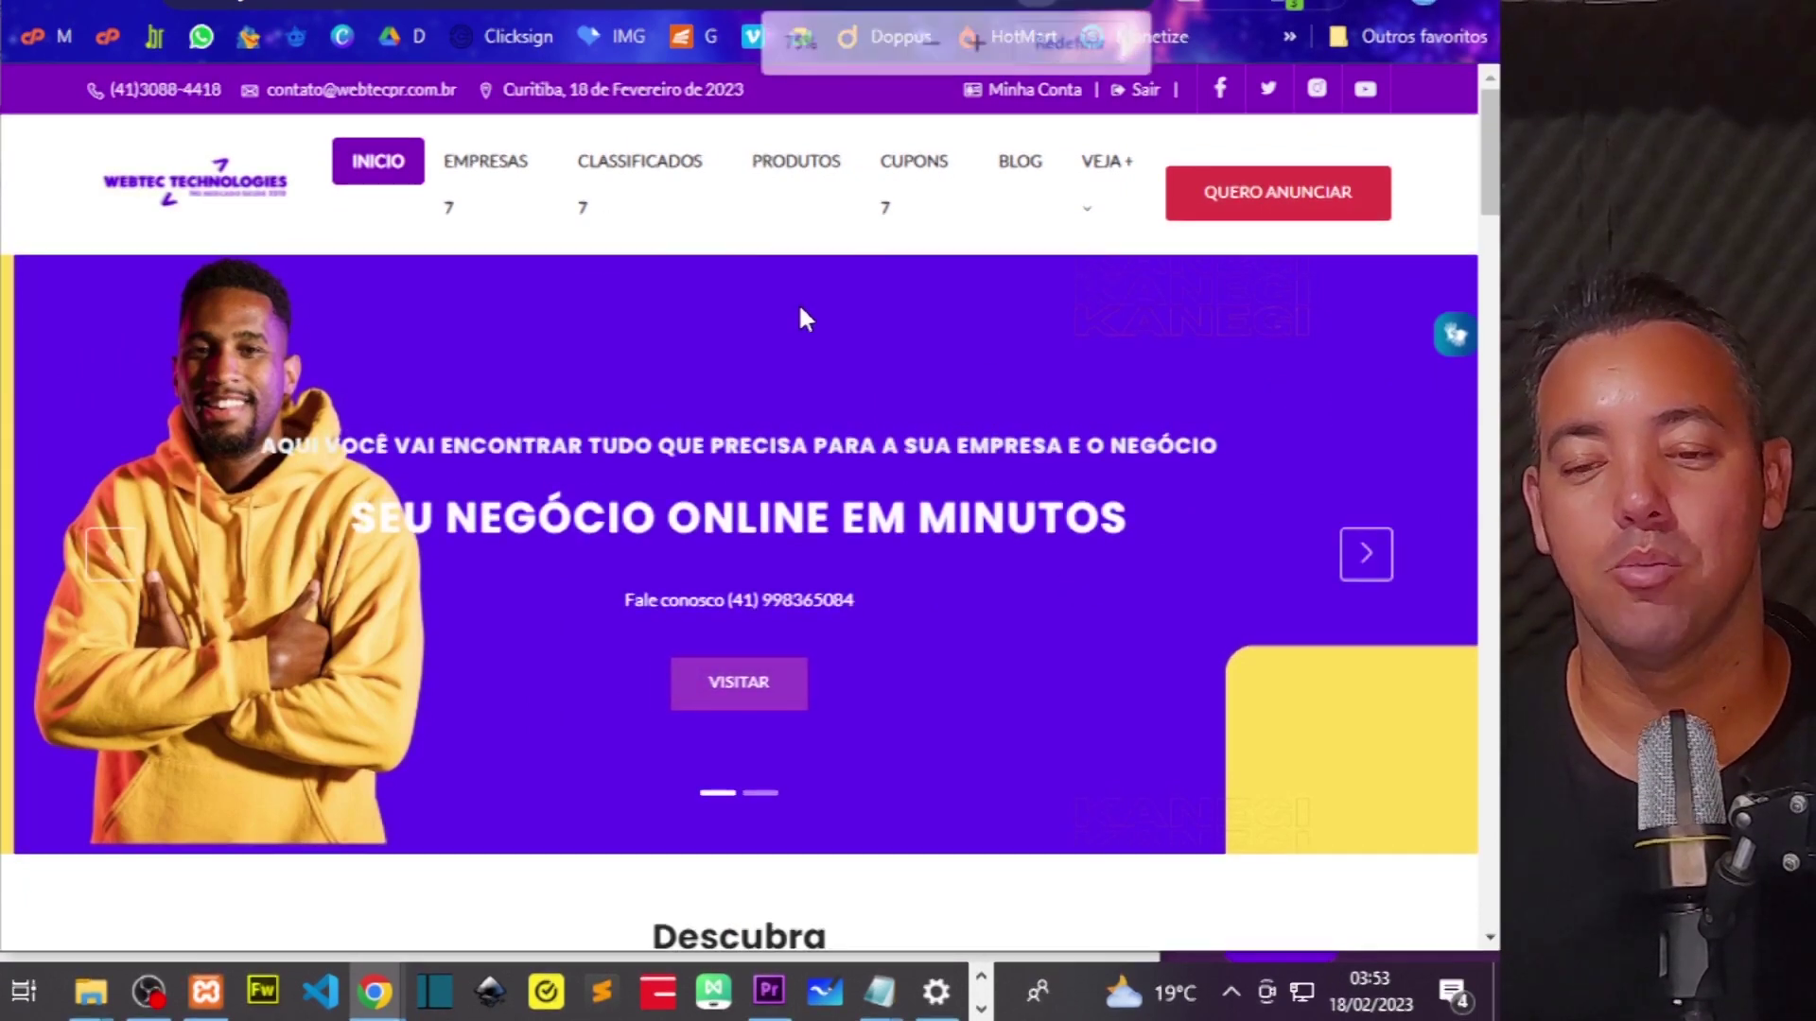
key("ctrl+minus")
key("ctrl+minus")
key("ctrl+plus")
key("ctrl+plus")
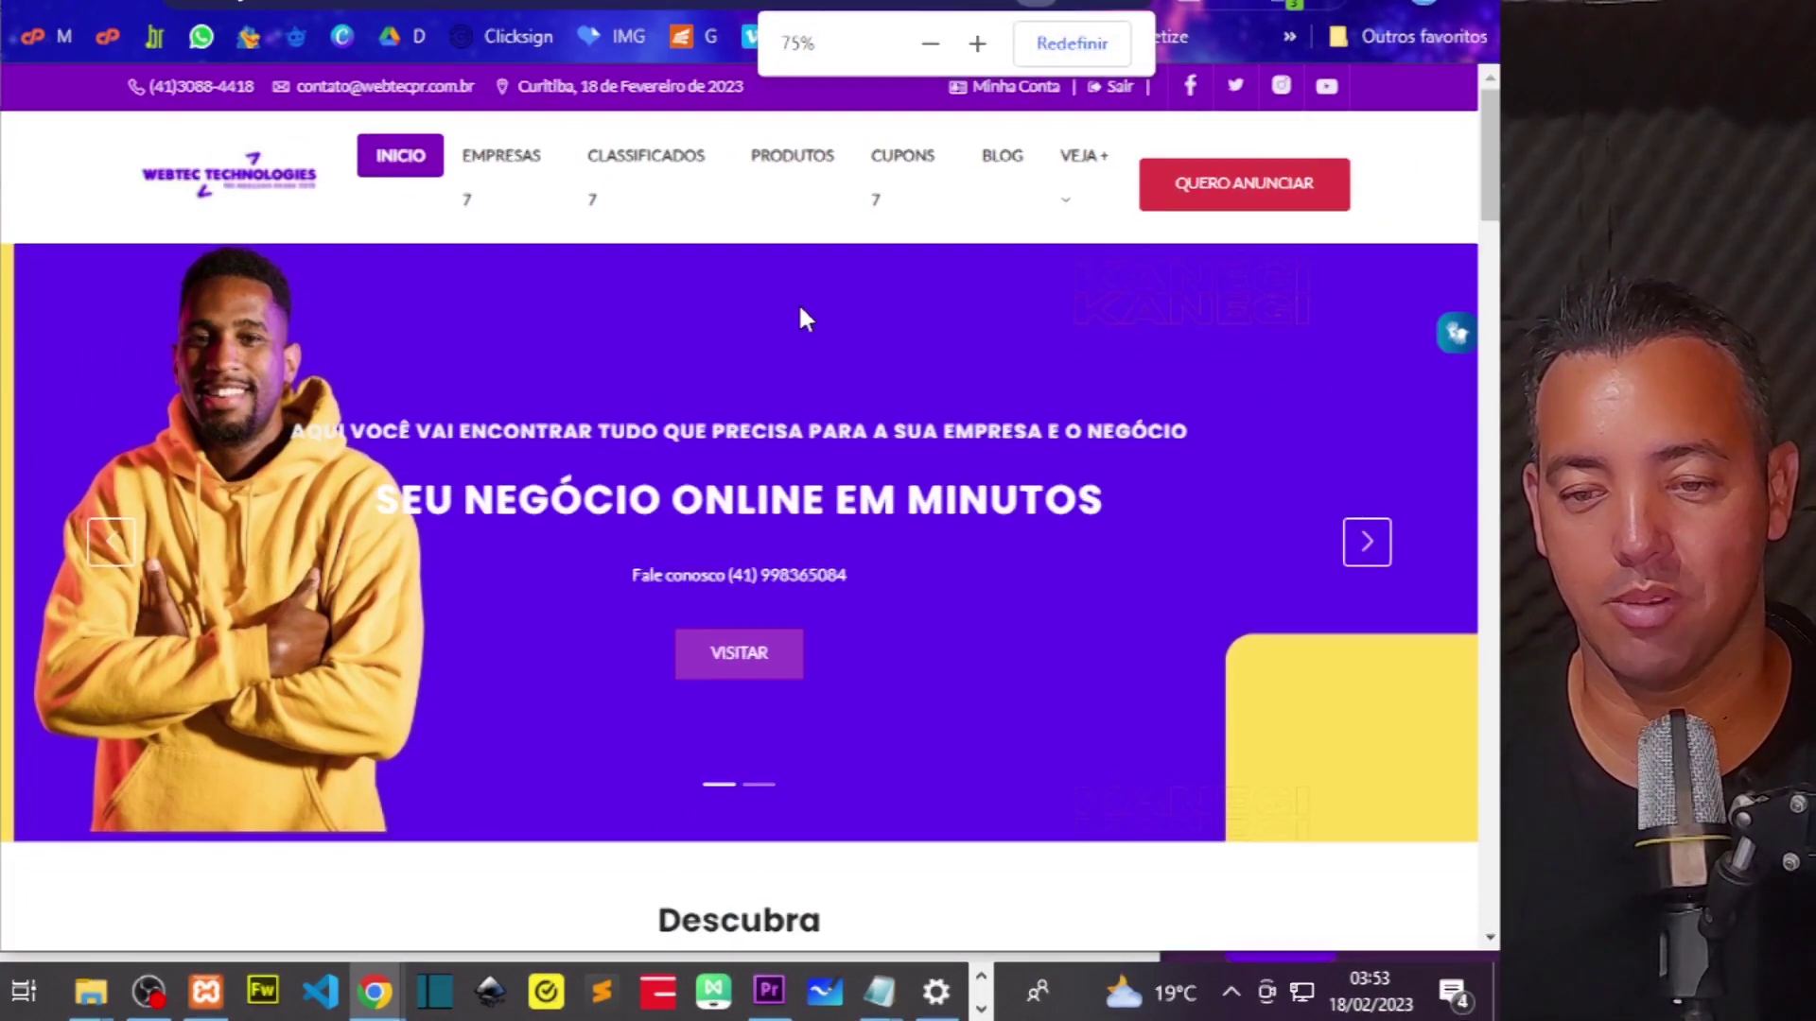
- Restore Texto 2 to "Empresas", Texto 3 to "Classificados" and Texto 6 to "Cupons", and save the settings form
key("ctrl+Tab")
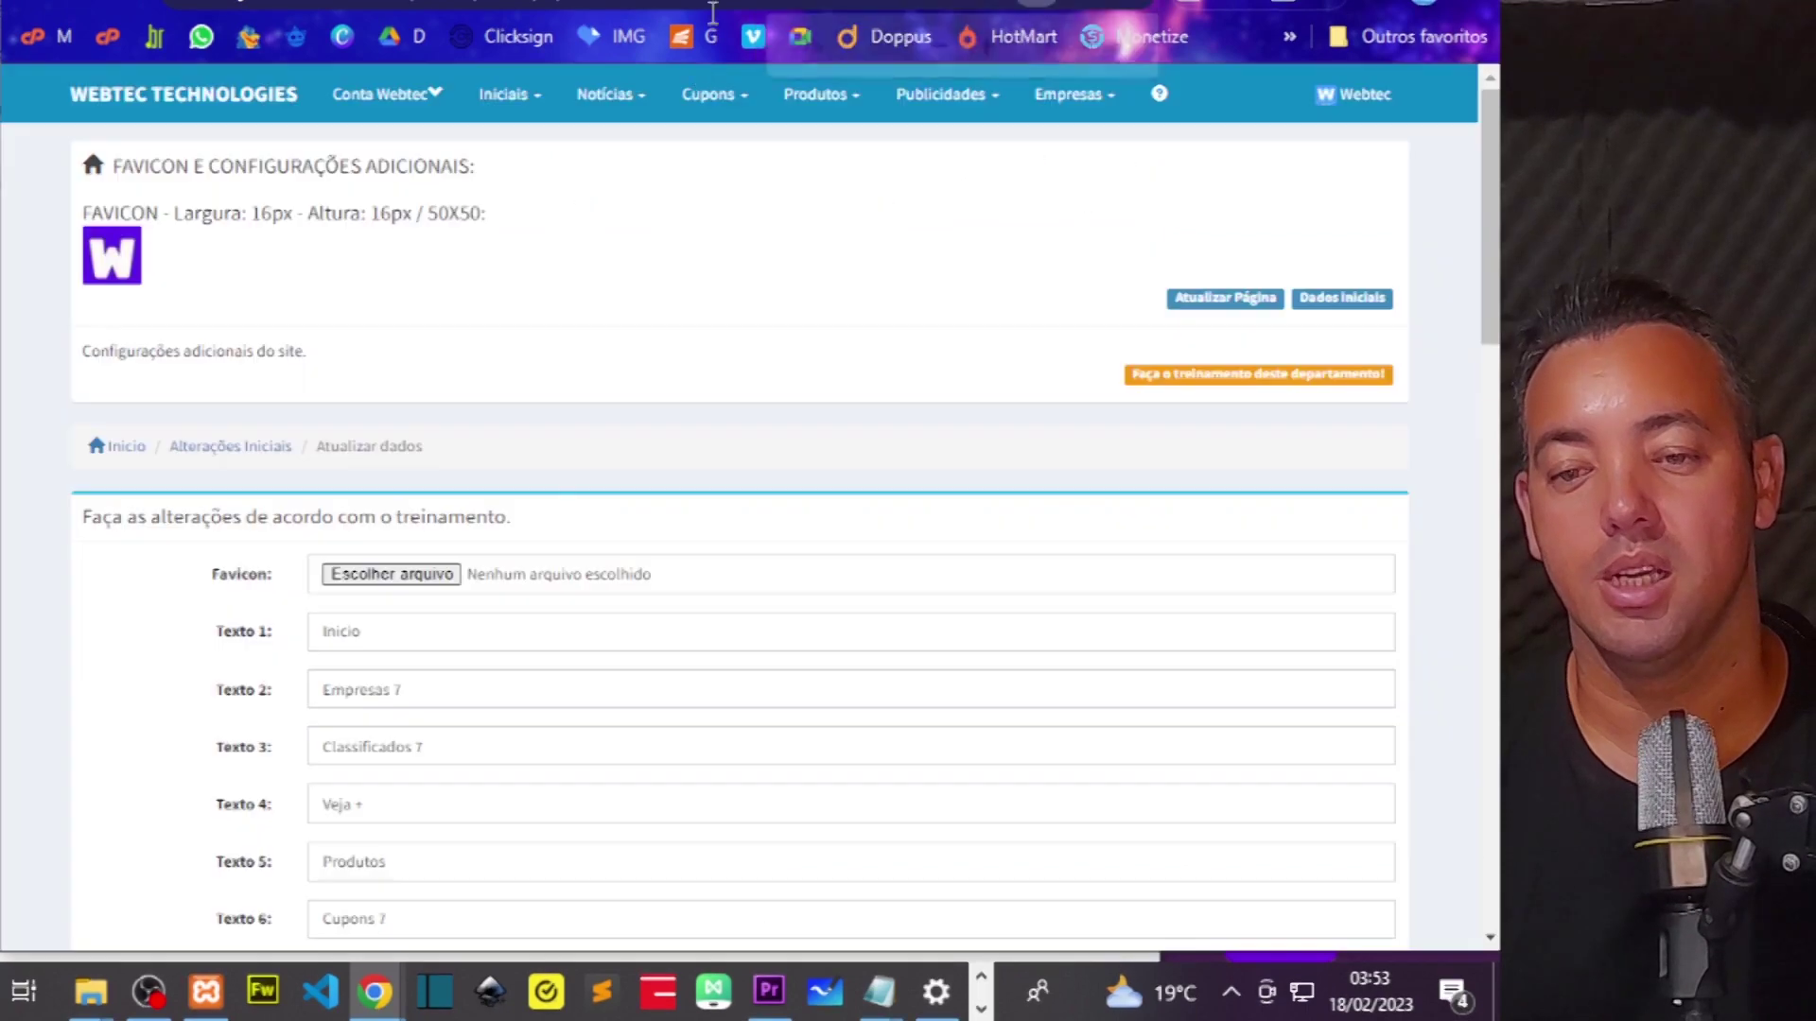
left_click(493, 686)
key("BackSpace")
key("BackSpace")
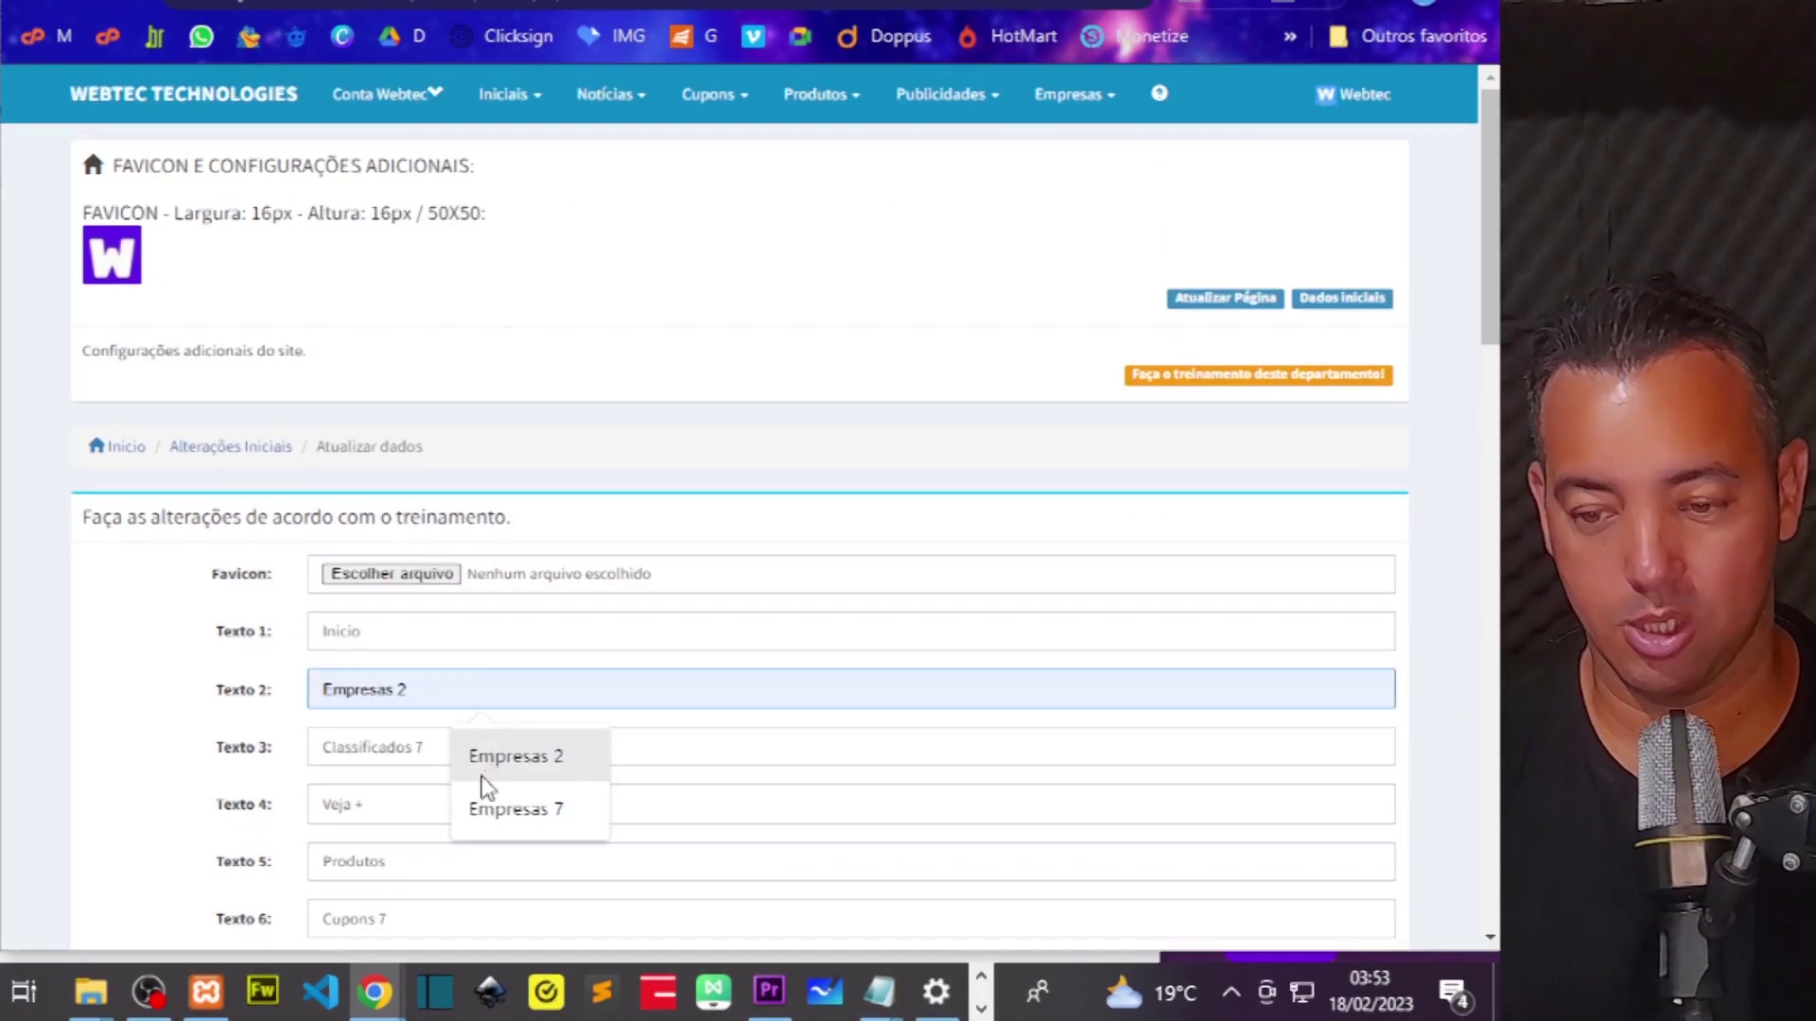
left_click(426, 747)
key("BackSpace")
key("BackSpace")
scroll(421, 813, "down", 2)
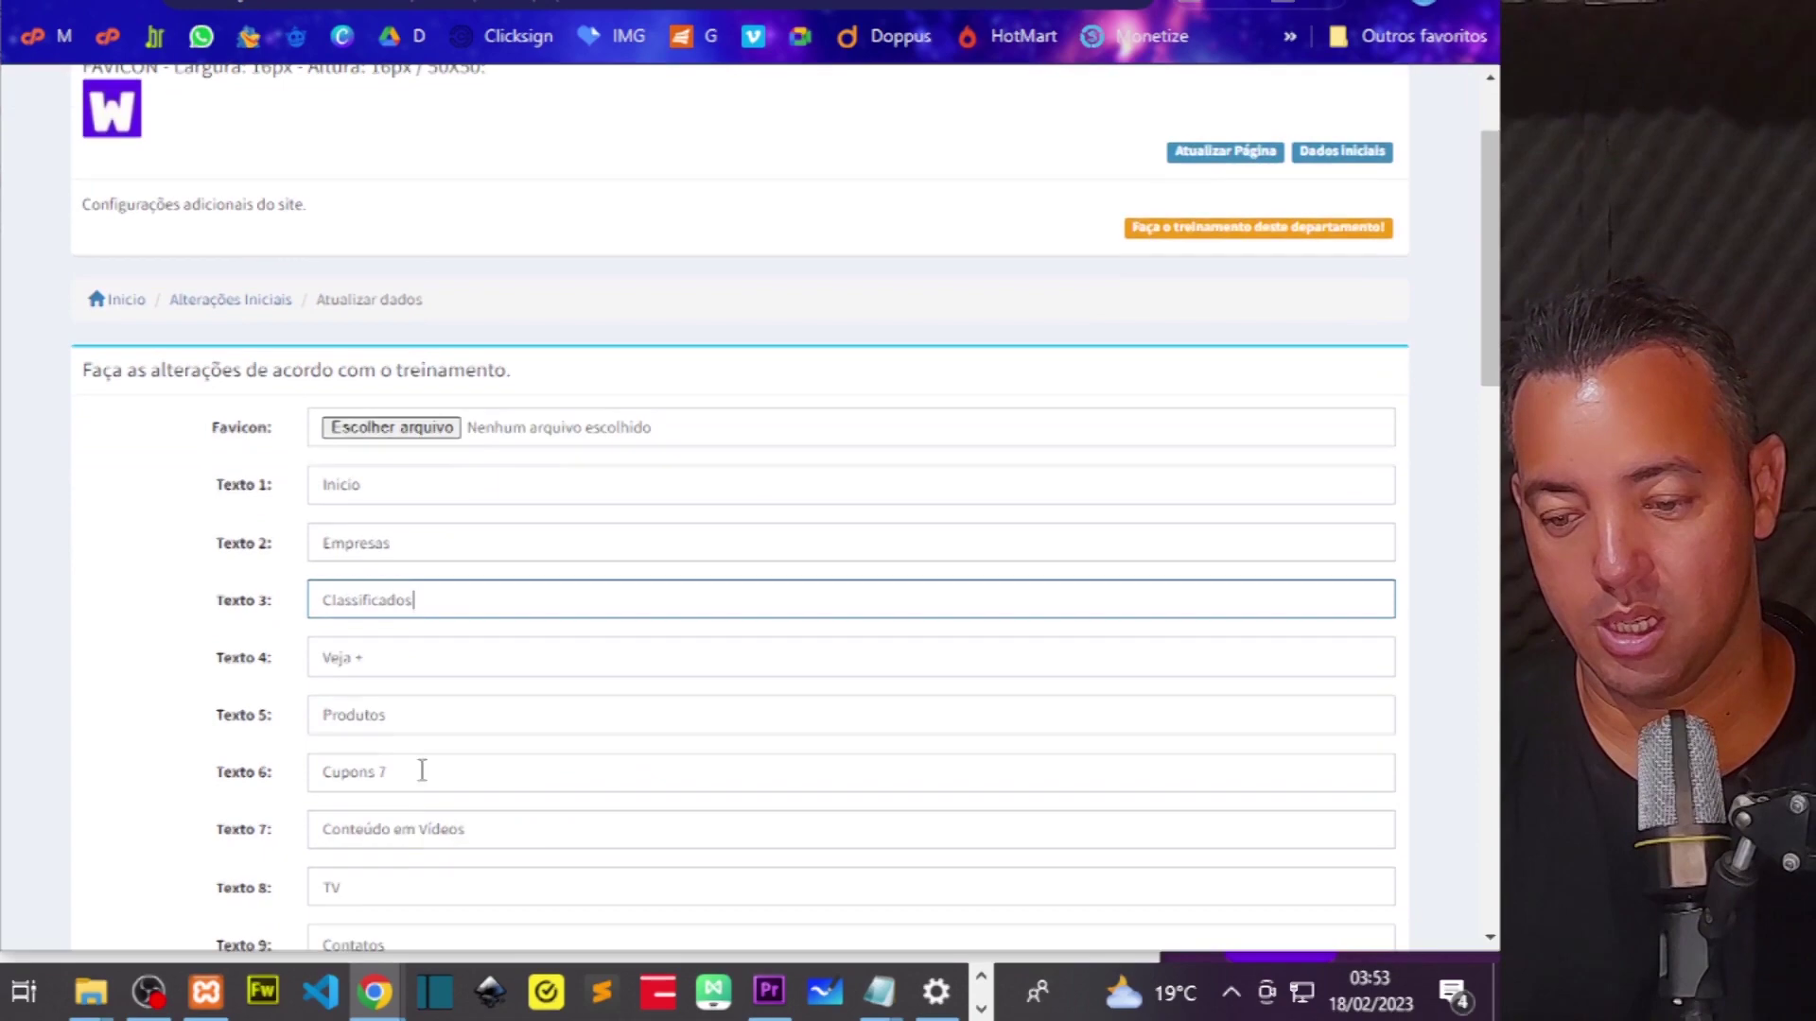
left_click(416, 762)
key("BackSpace")
key("BackSpace")
scroll(1246, 665, "down", 5)
scroll(1247, 665, "down", 14)
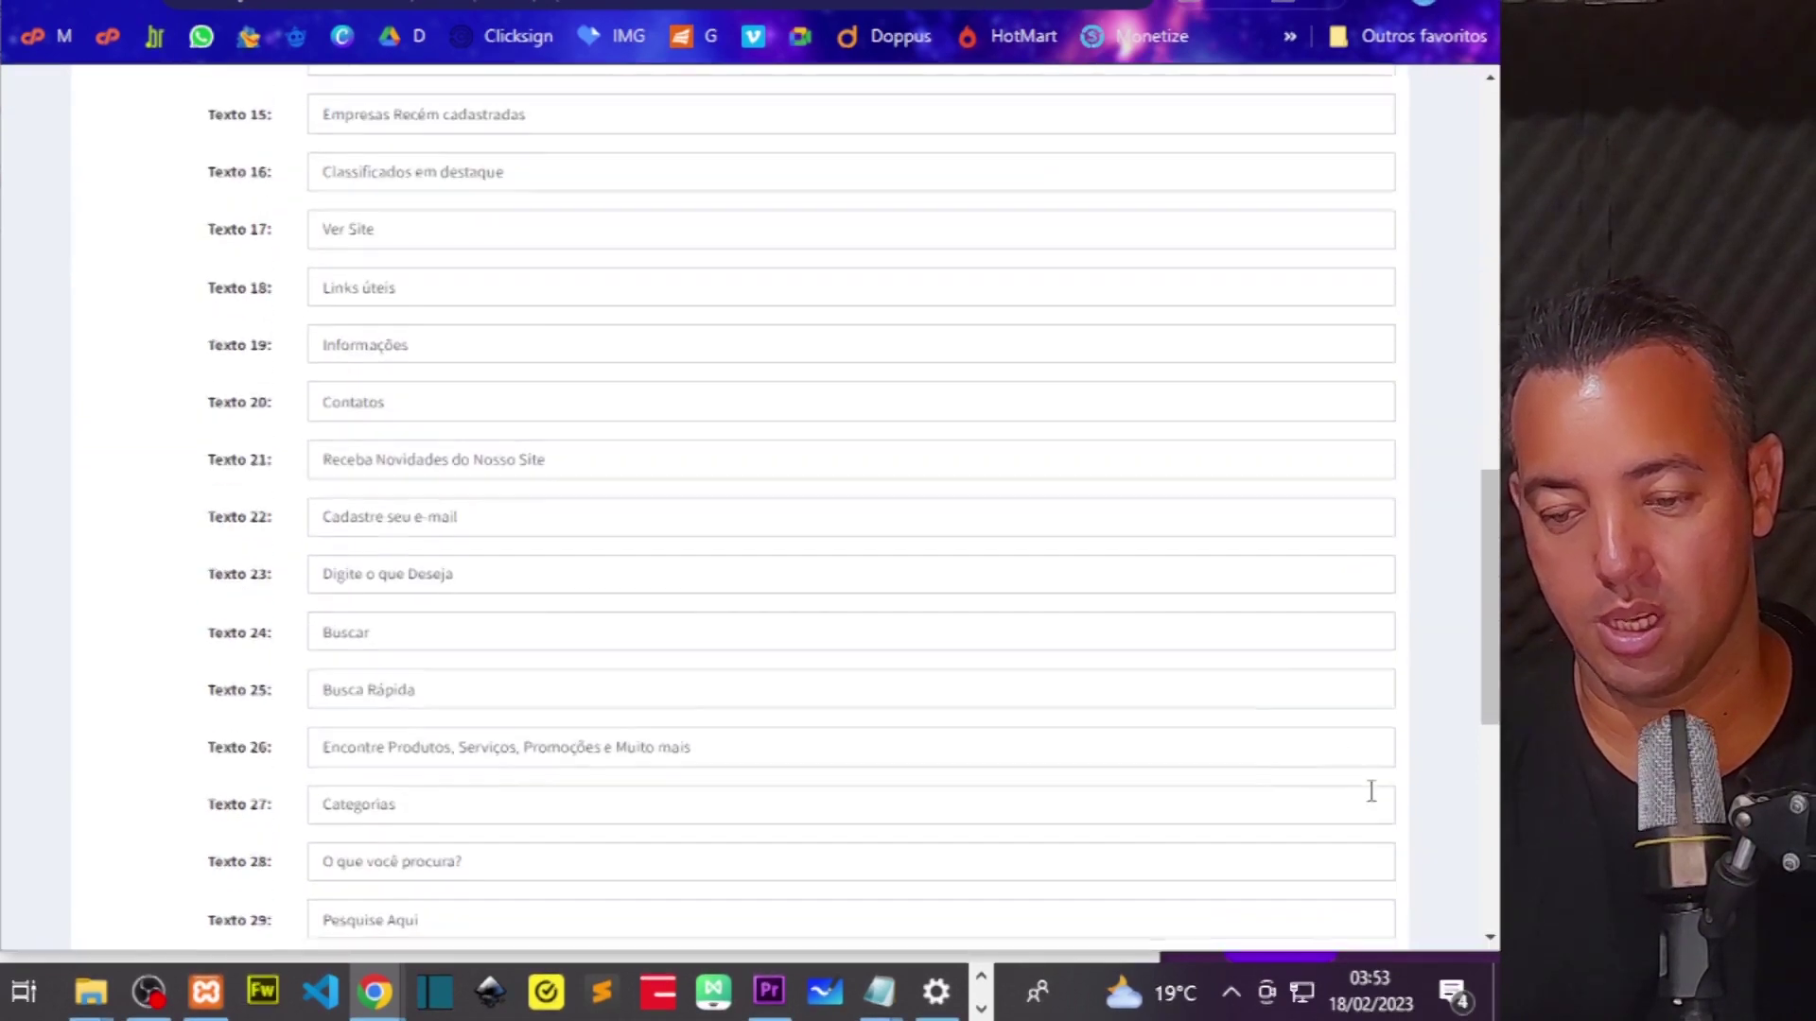
left_click(1324, 832)
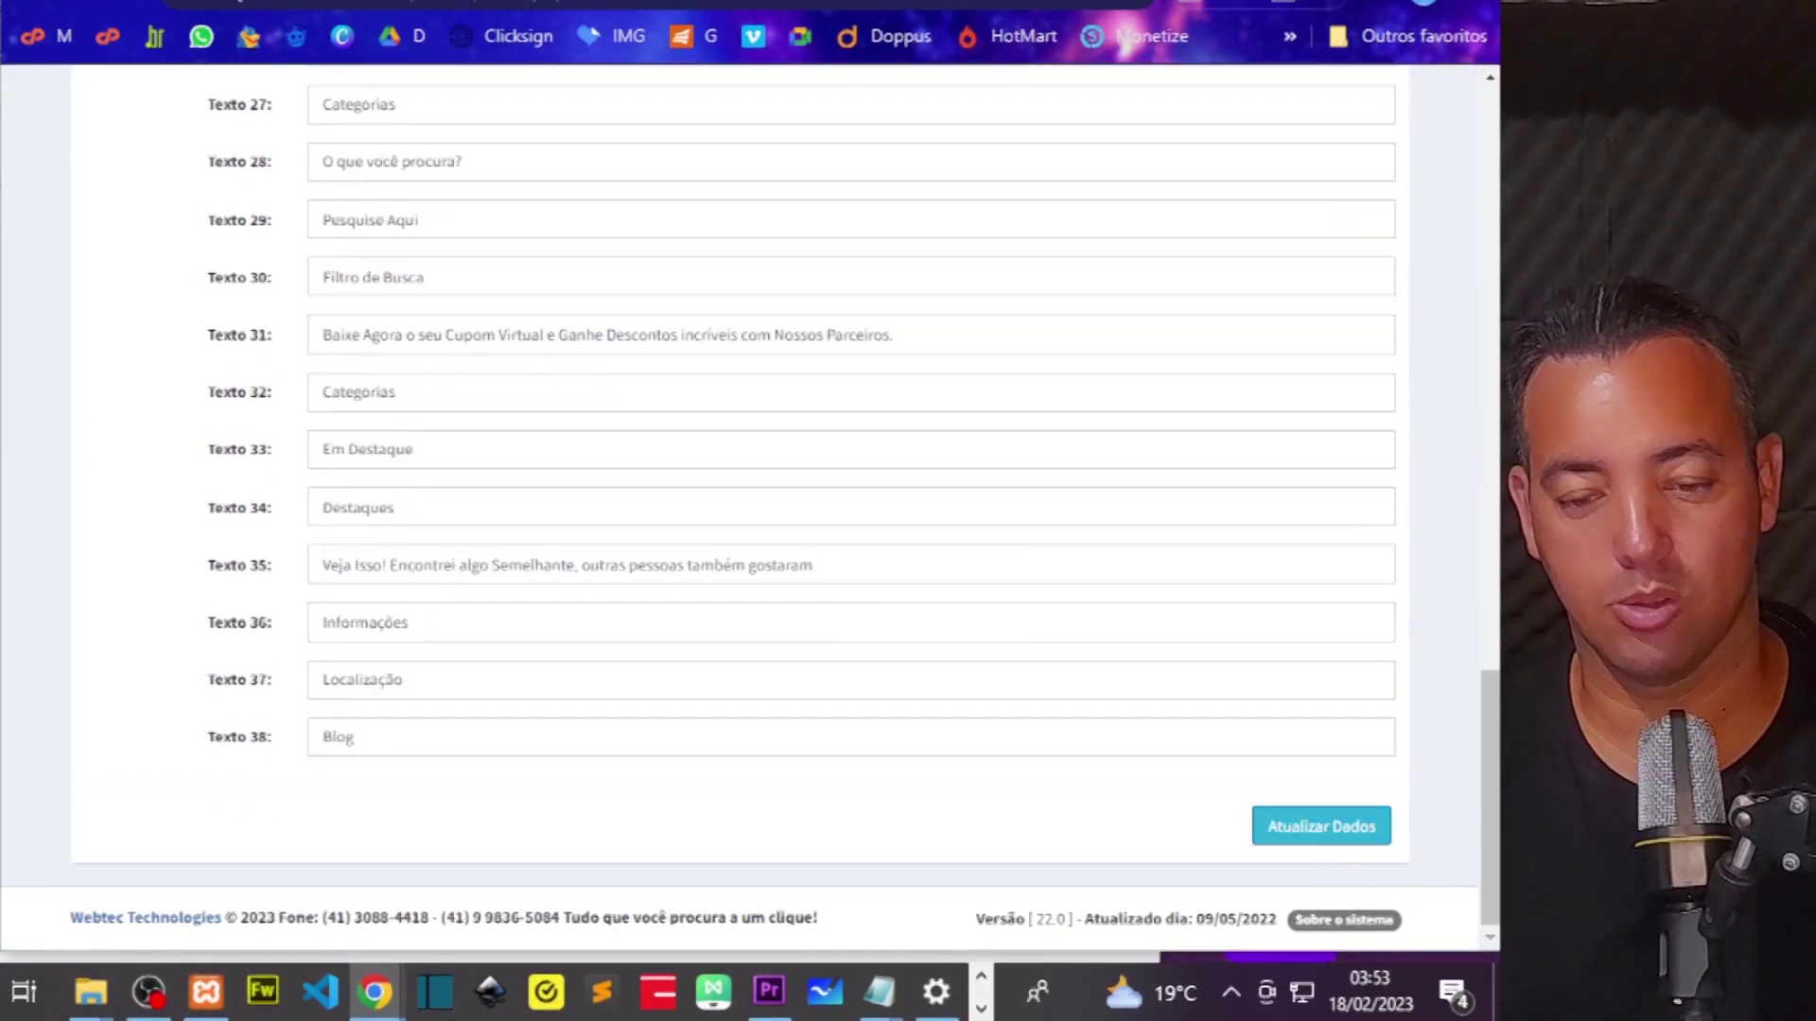
- Reload the public homepage and check its main menu labels and banner slides
left_click(108, 38)
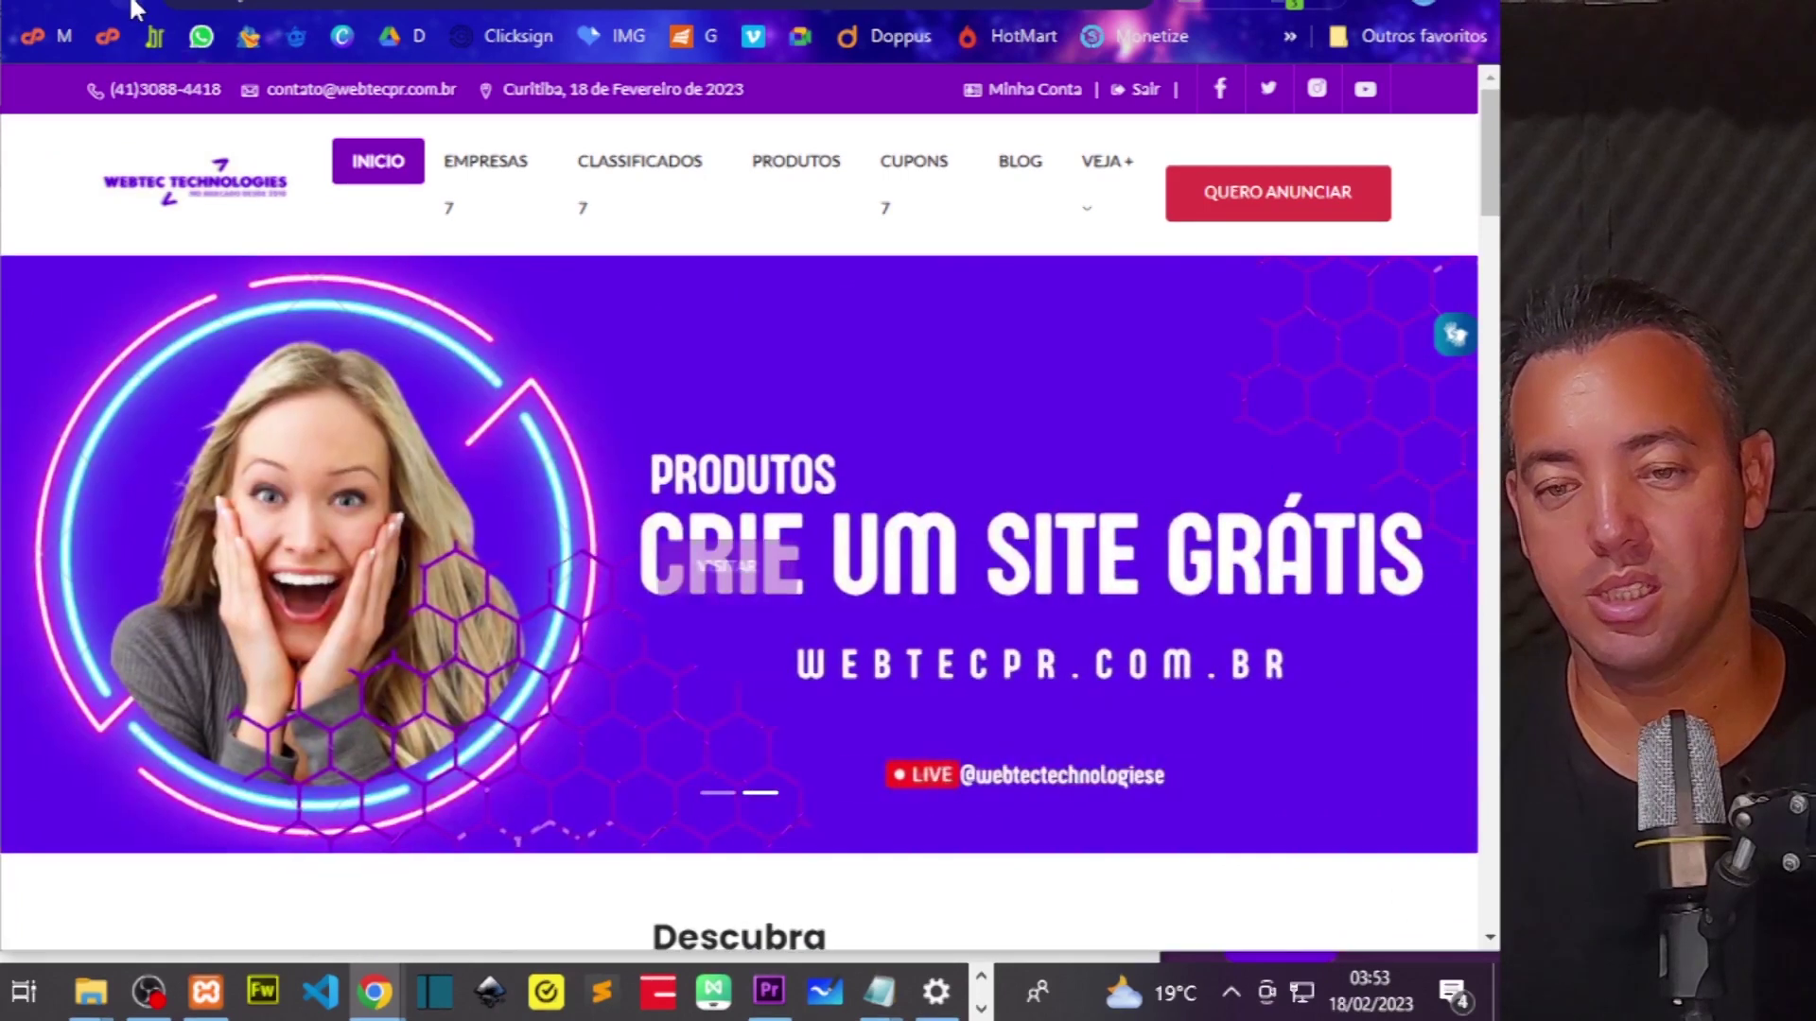
key("F5")
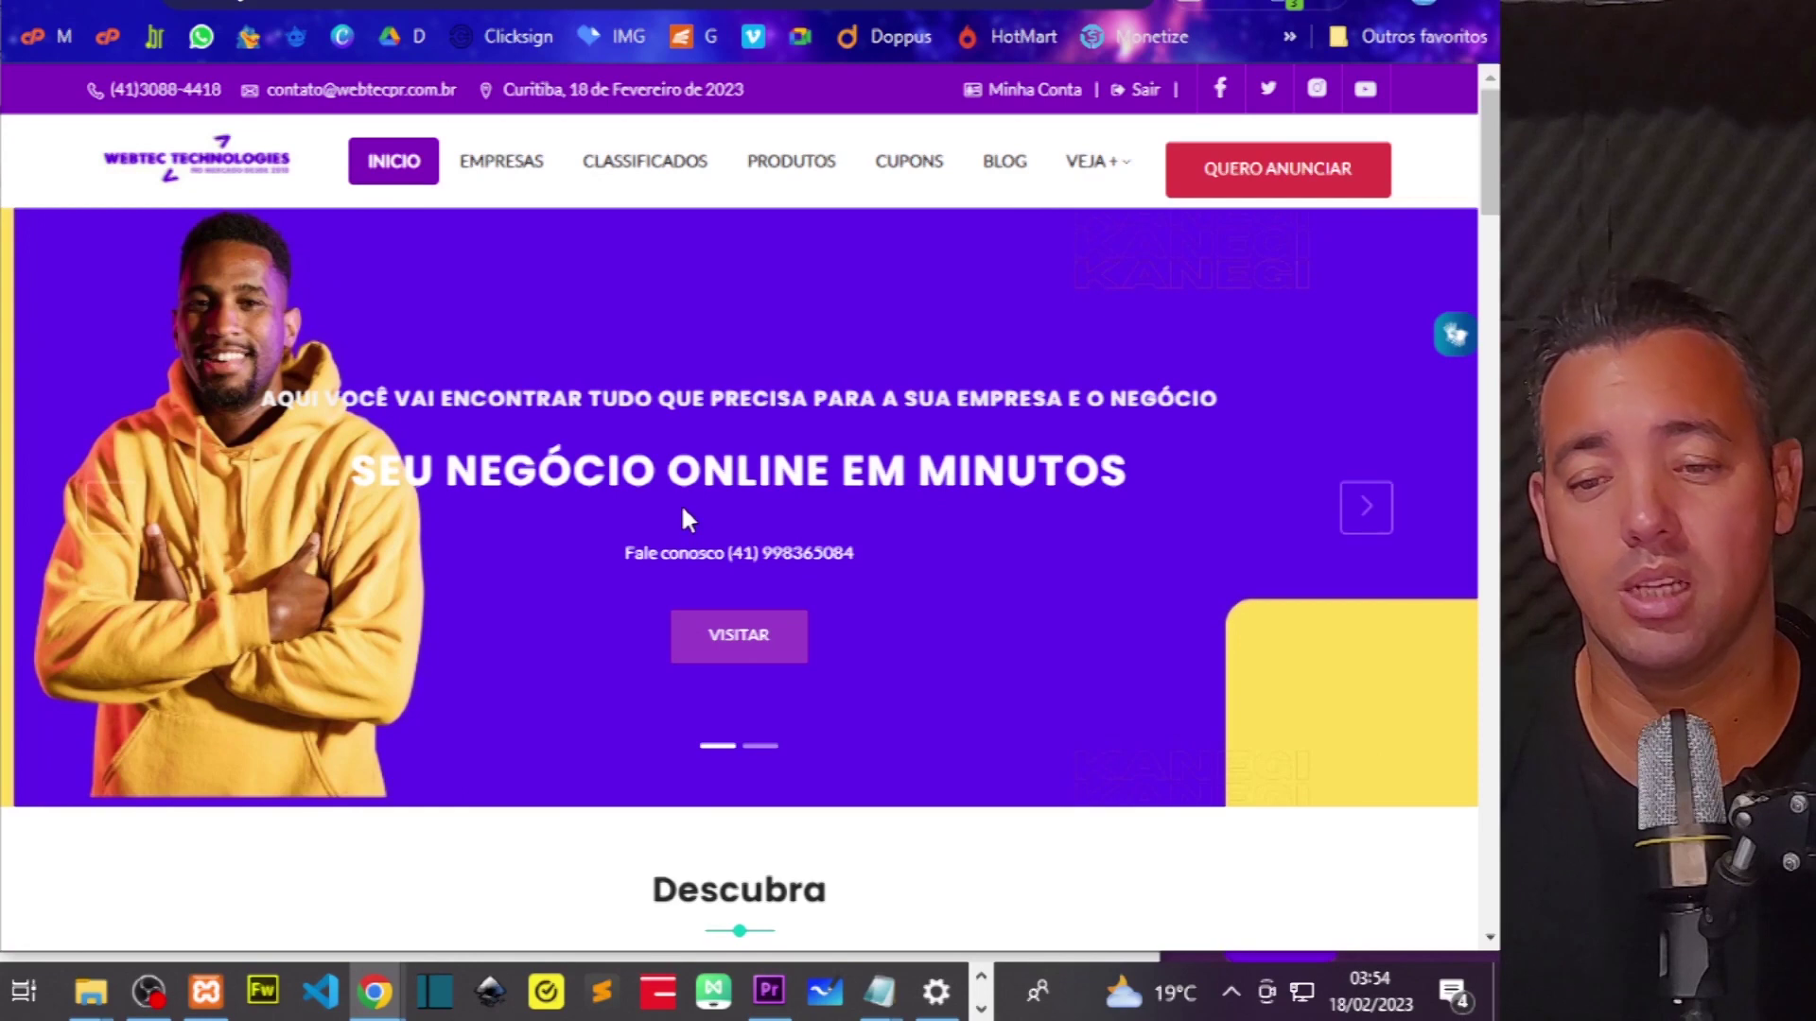
left_click(1365, 511)
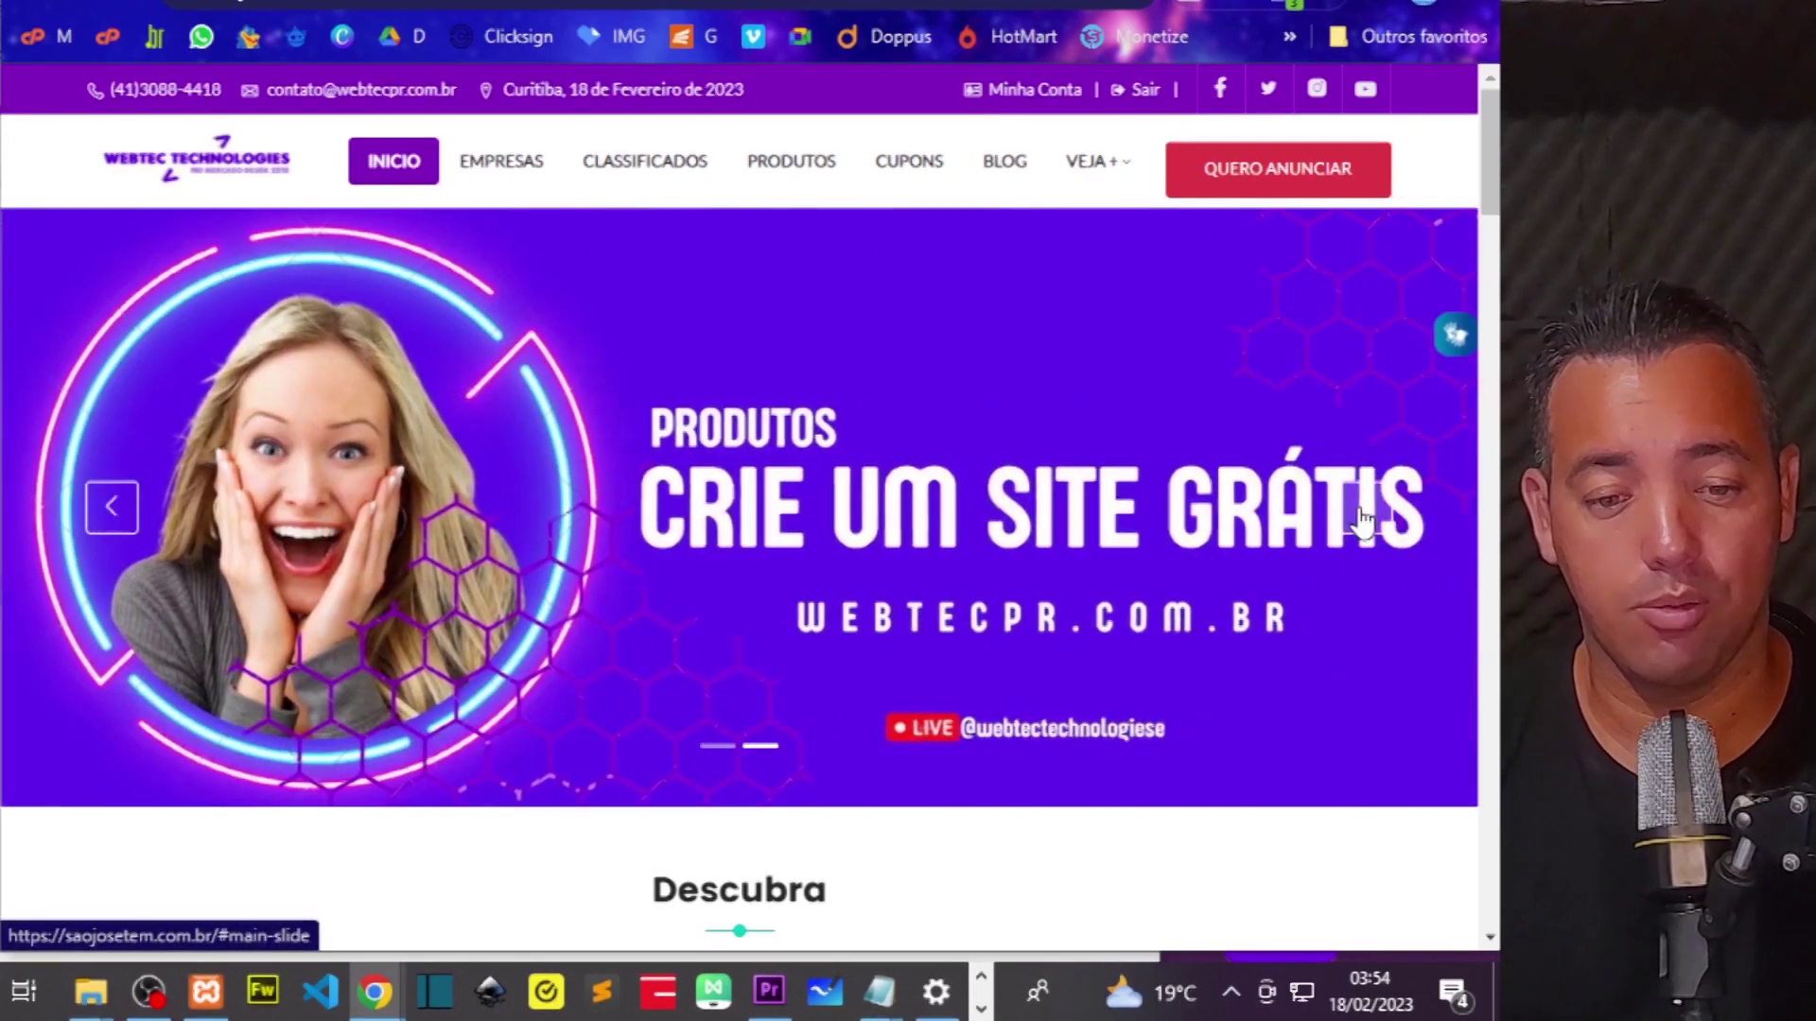
left_click(1363, 518)
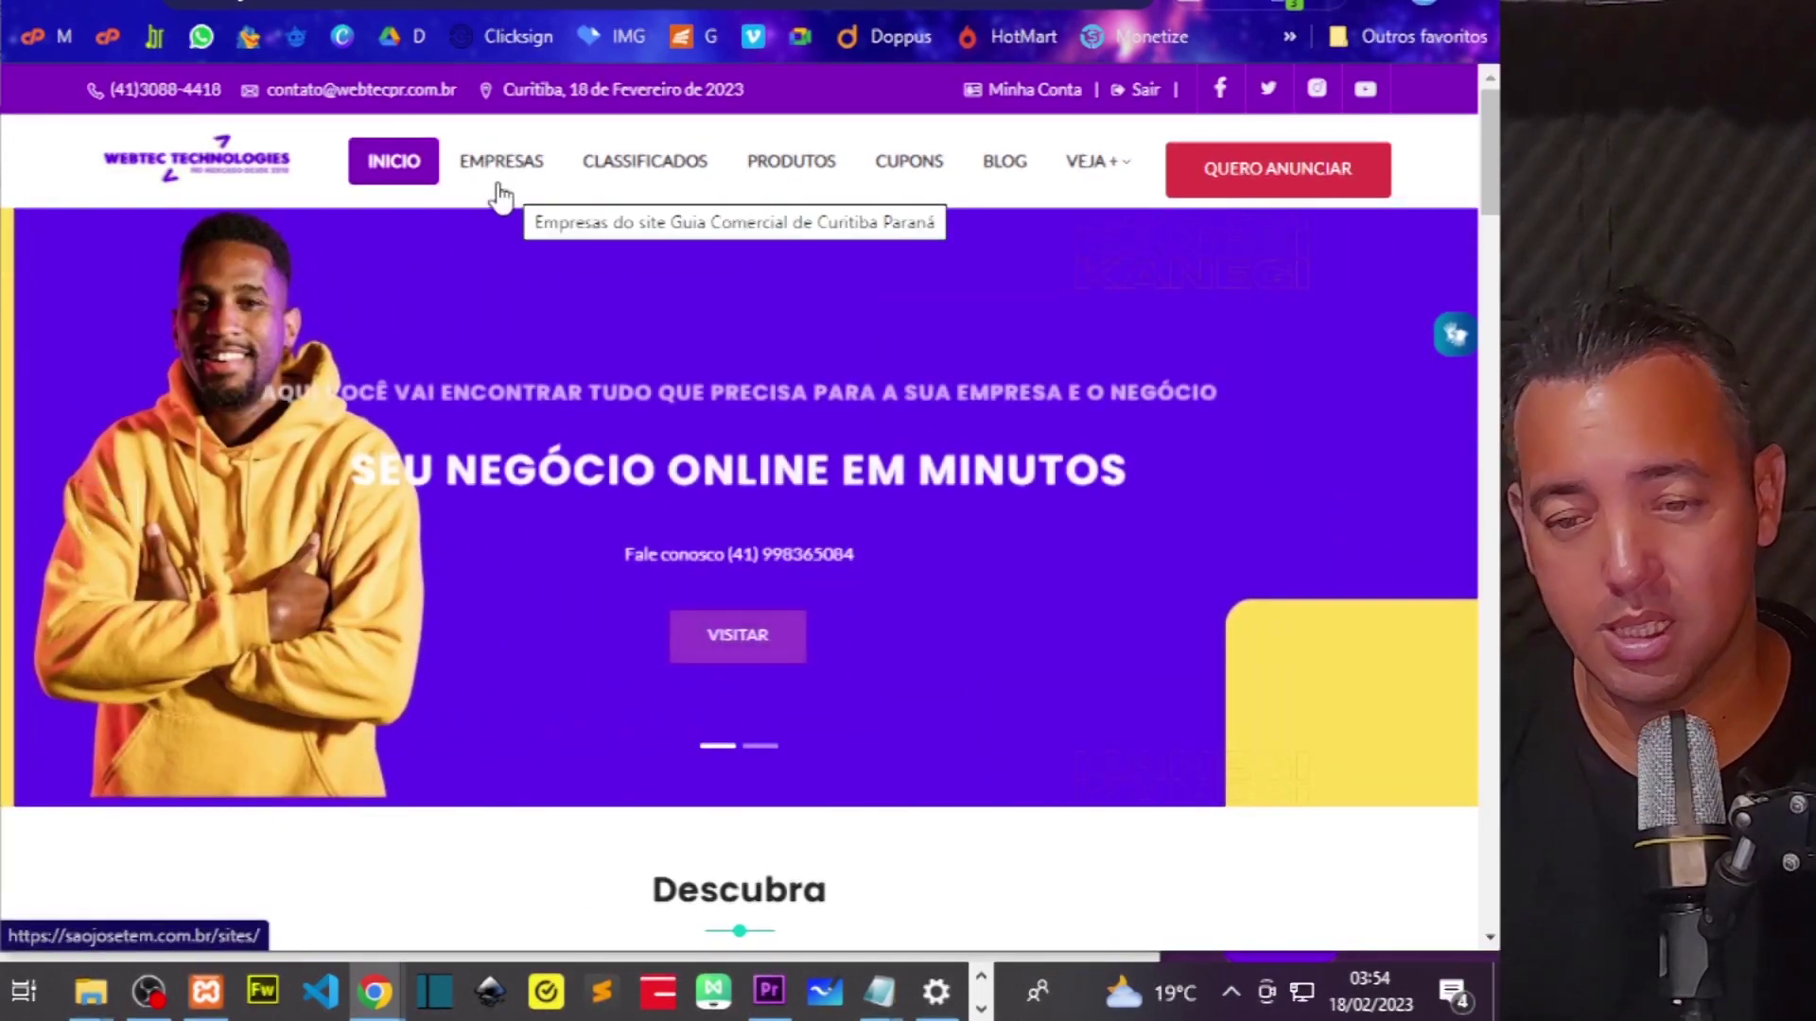
mouse_move(1097, 162)
scroll(912, 393, "down", 2)
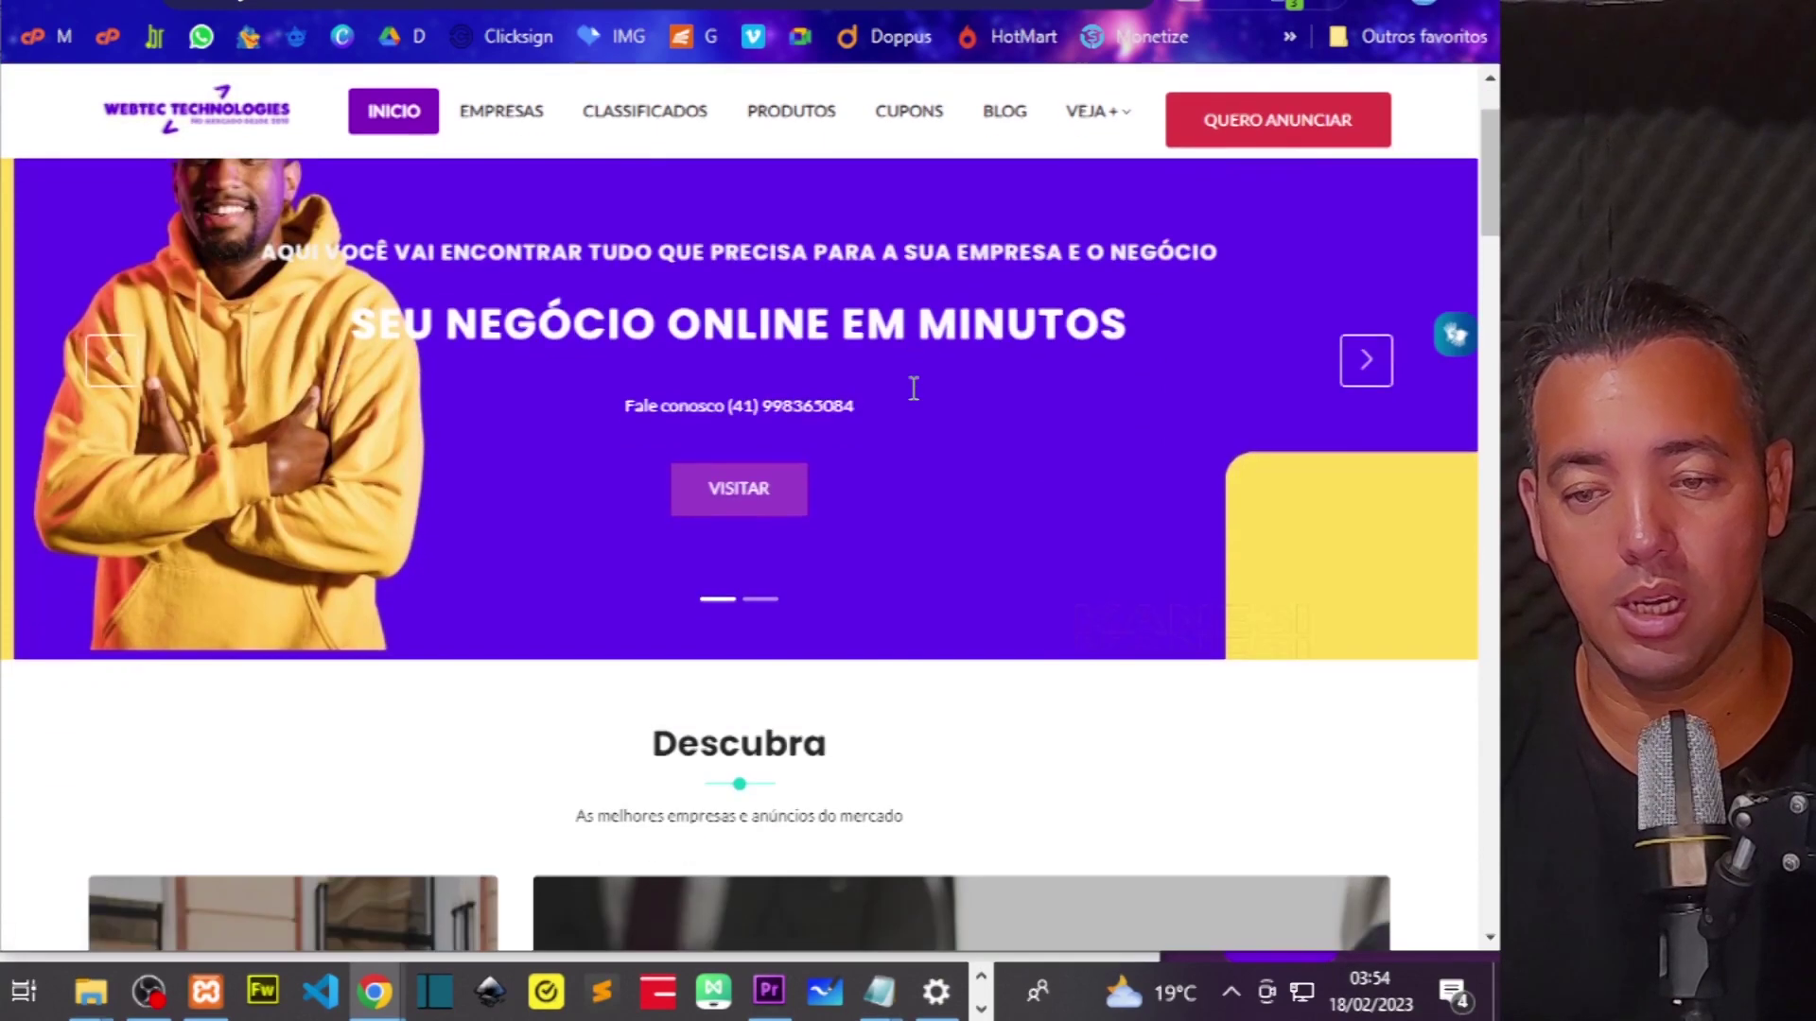
scroll(925, 391, "up", 2)
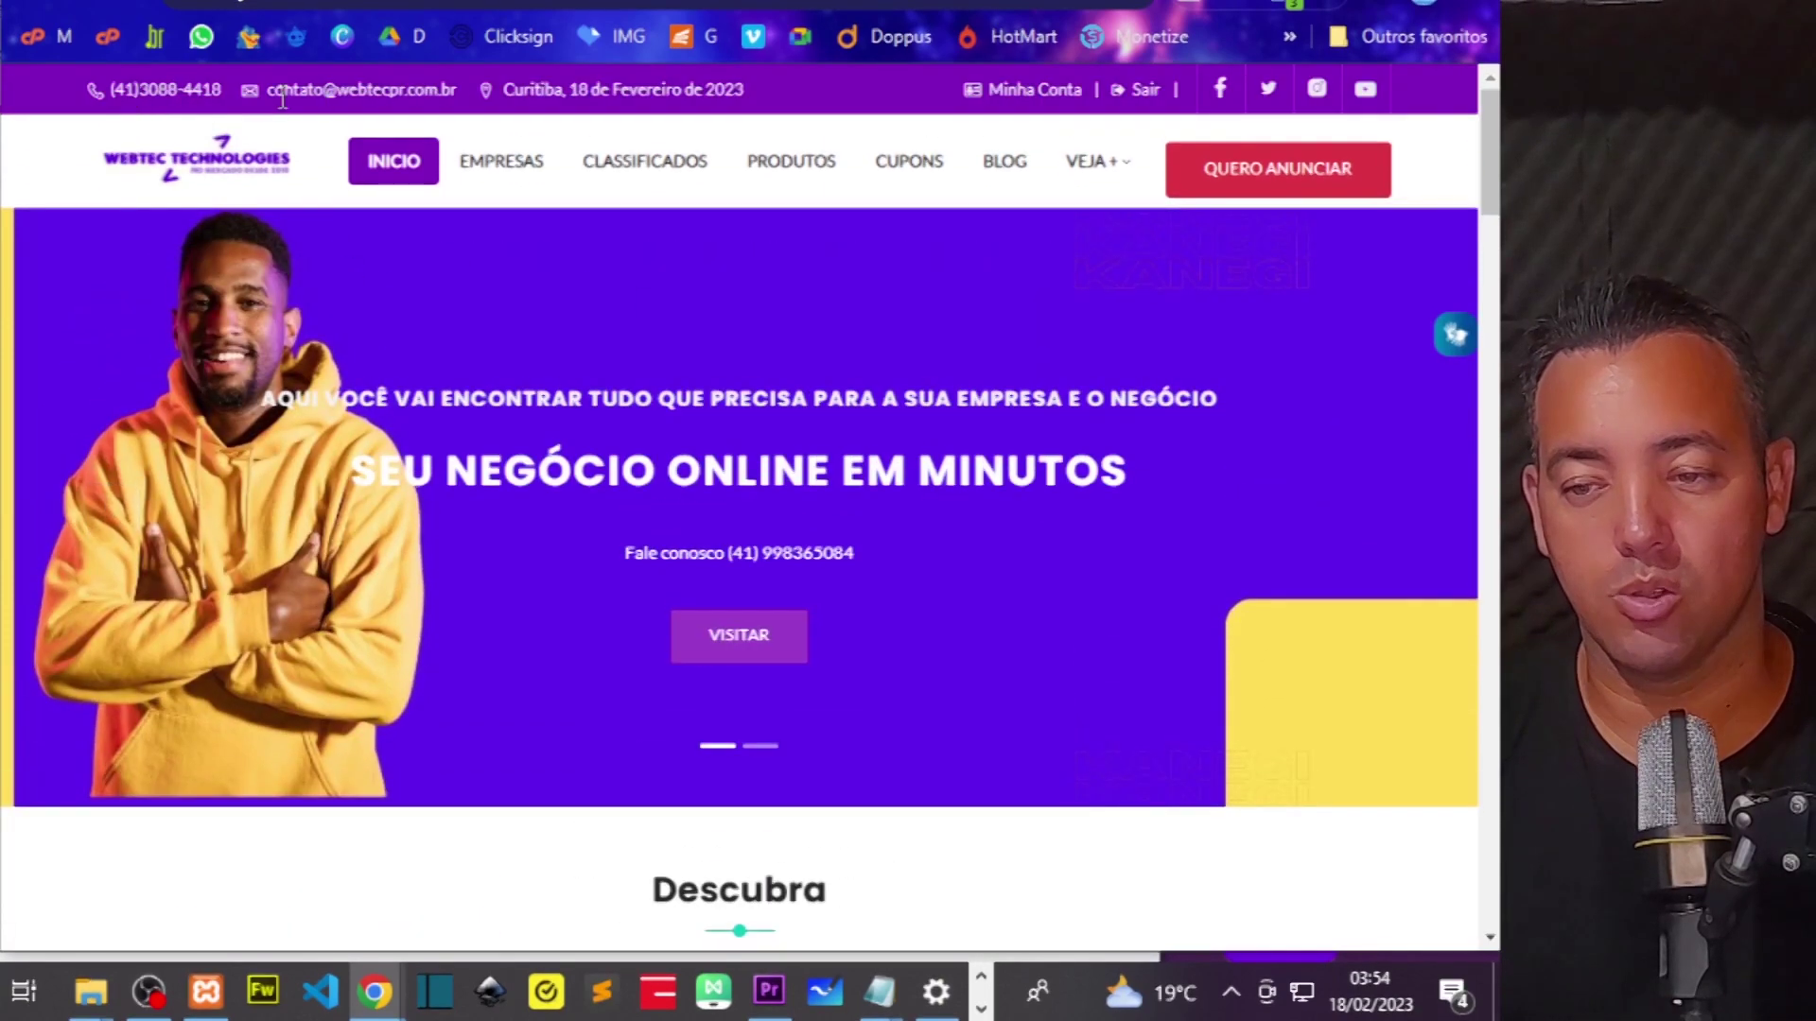
- Examine the homepage sections and the footer headings, links and newsletter text on the public site
scroll(1289, 499, "down", 12)
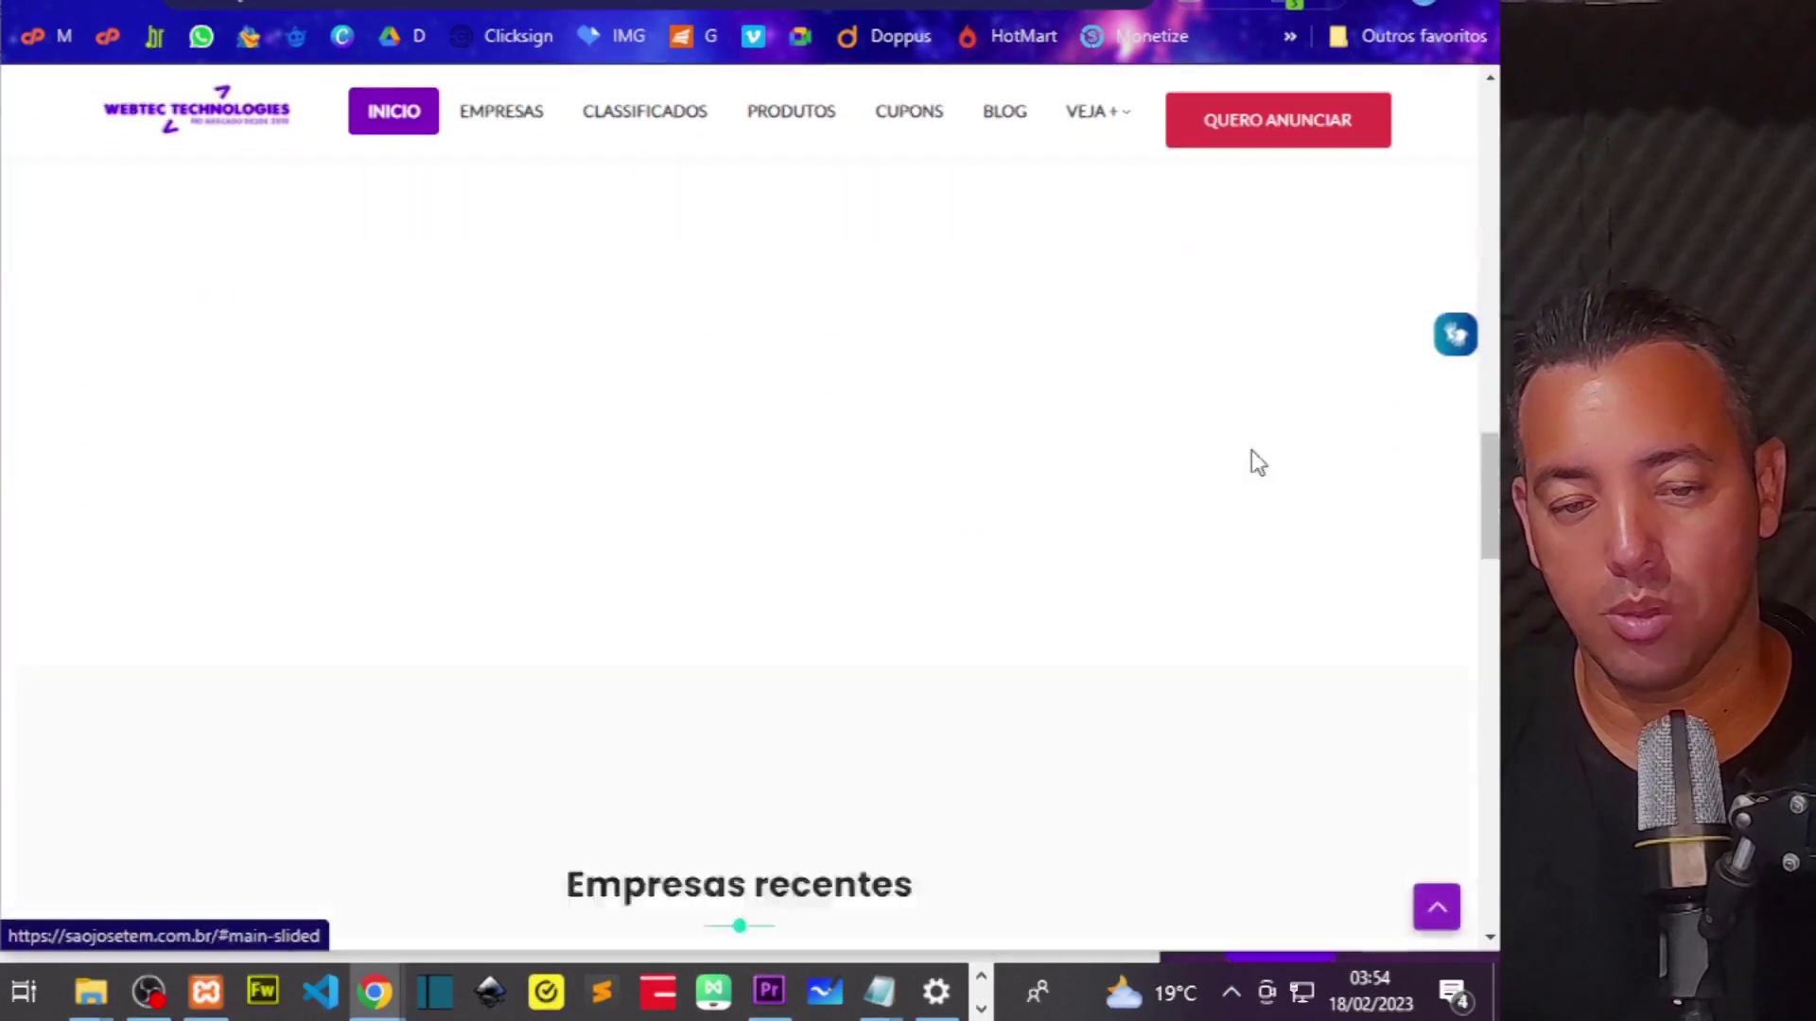
scroll(1251, 463, "down", 10)
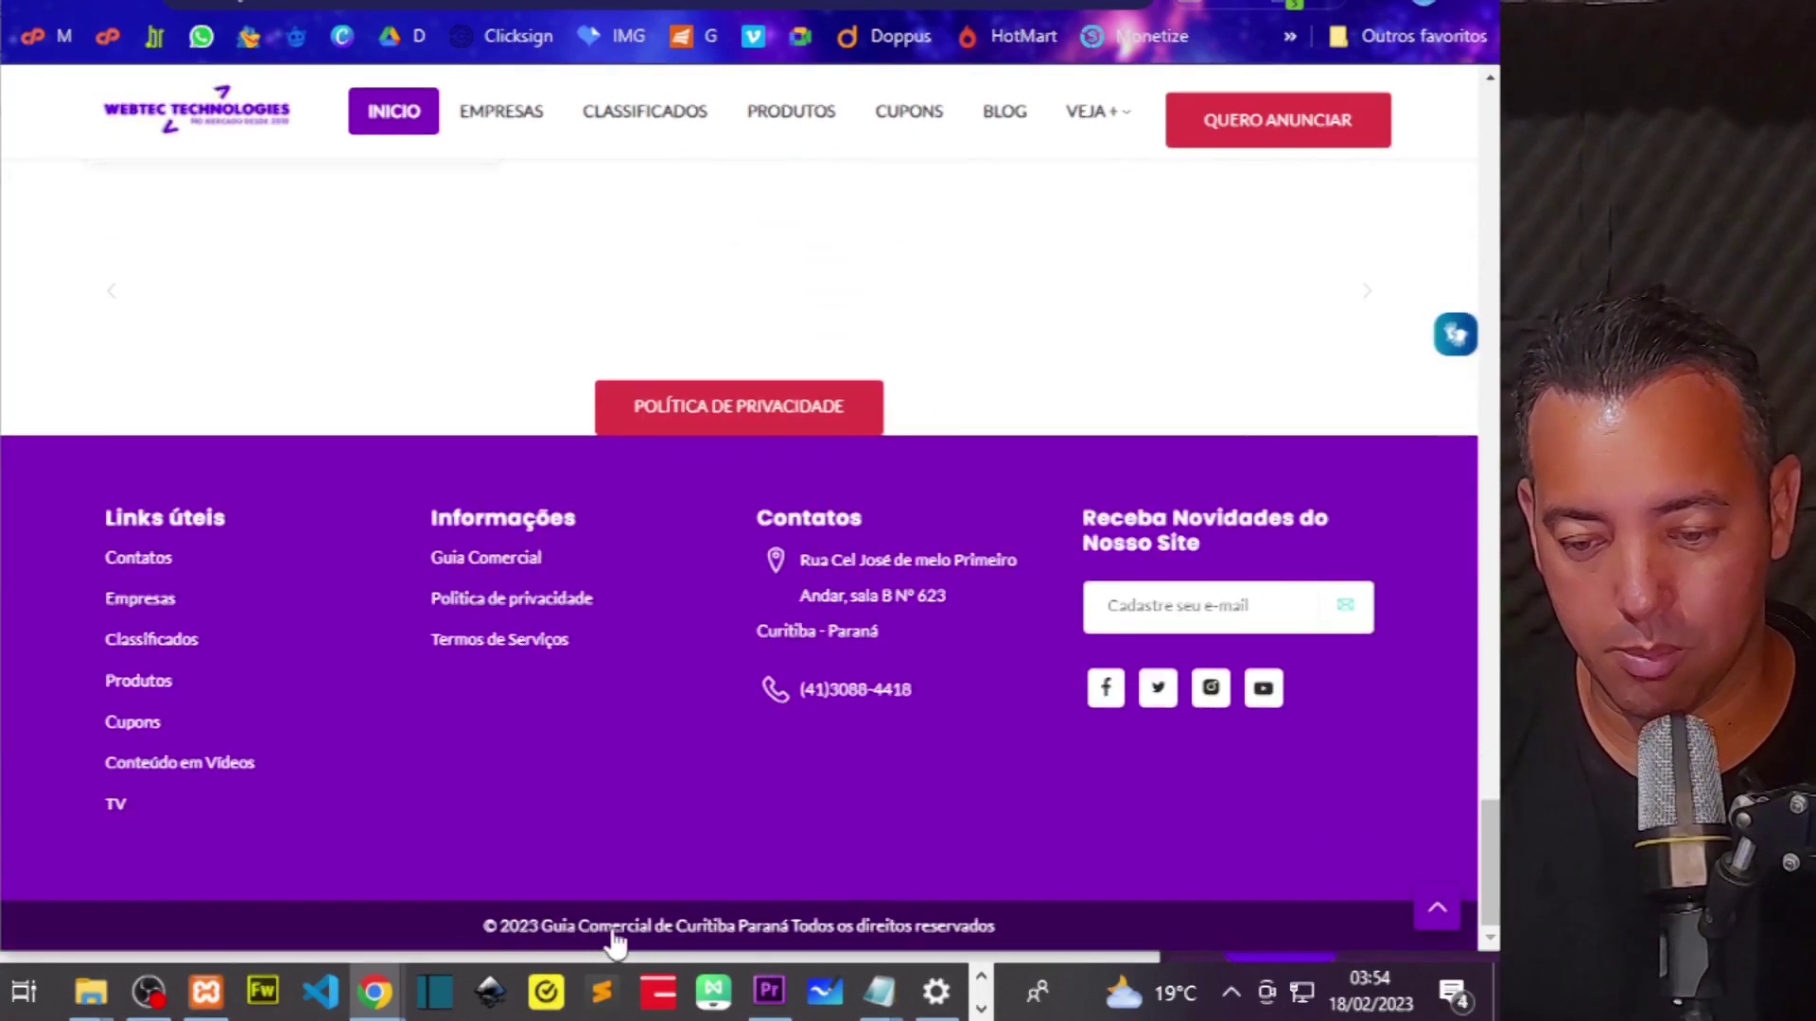
scroll(1121, 688, "up", 20)
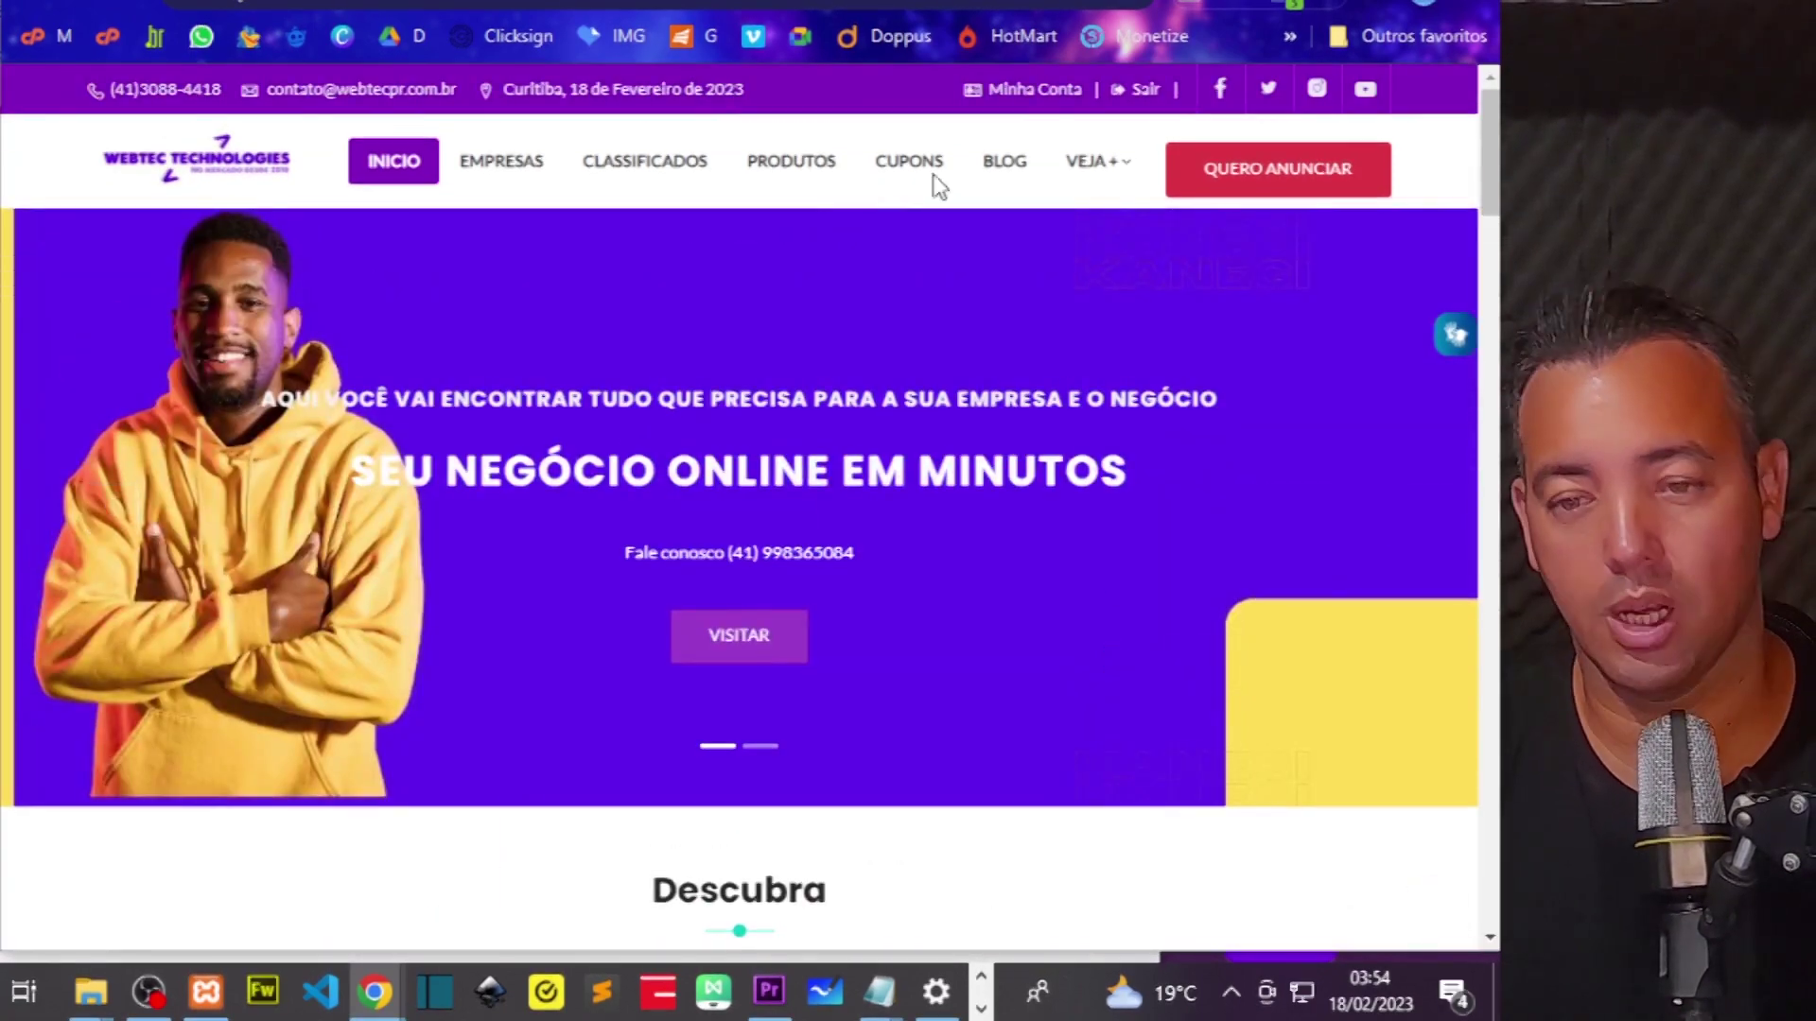
- Compare the settings form's text labels with the public site's menu, focusing on the Texto 9 label "Contatos"
key("ctrl+Tab")
scroll(279, 615, "down", 5)
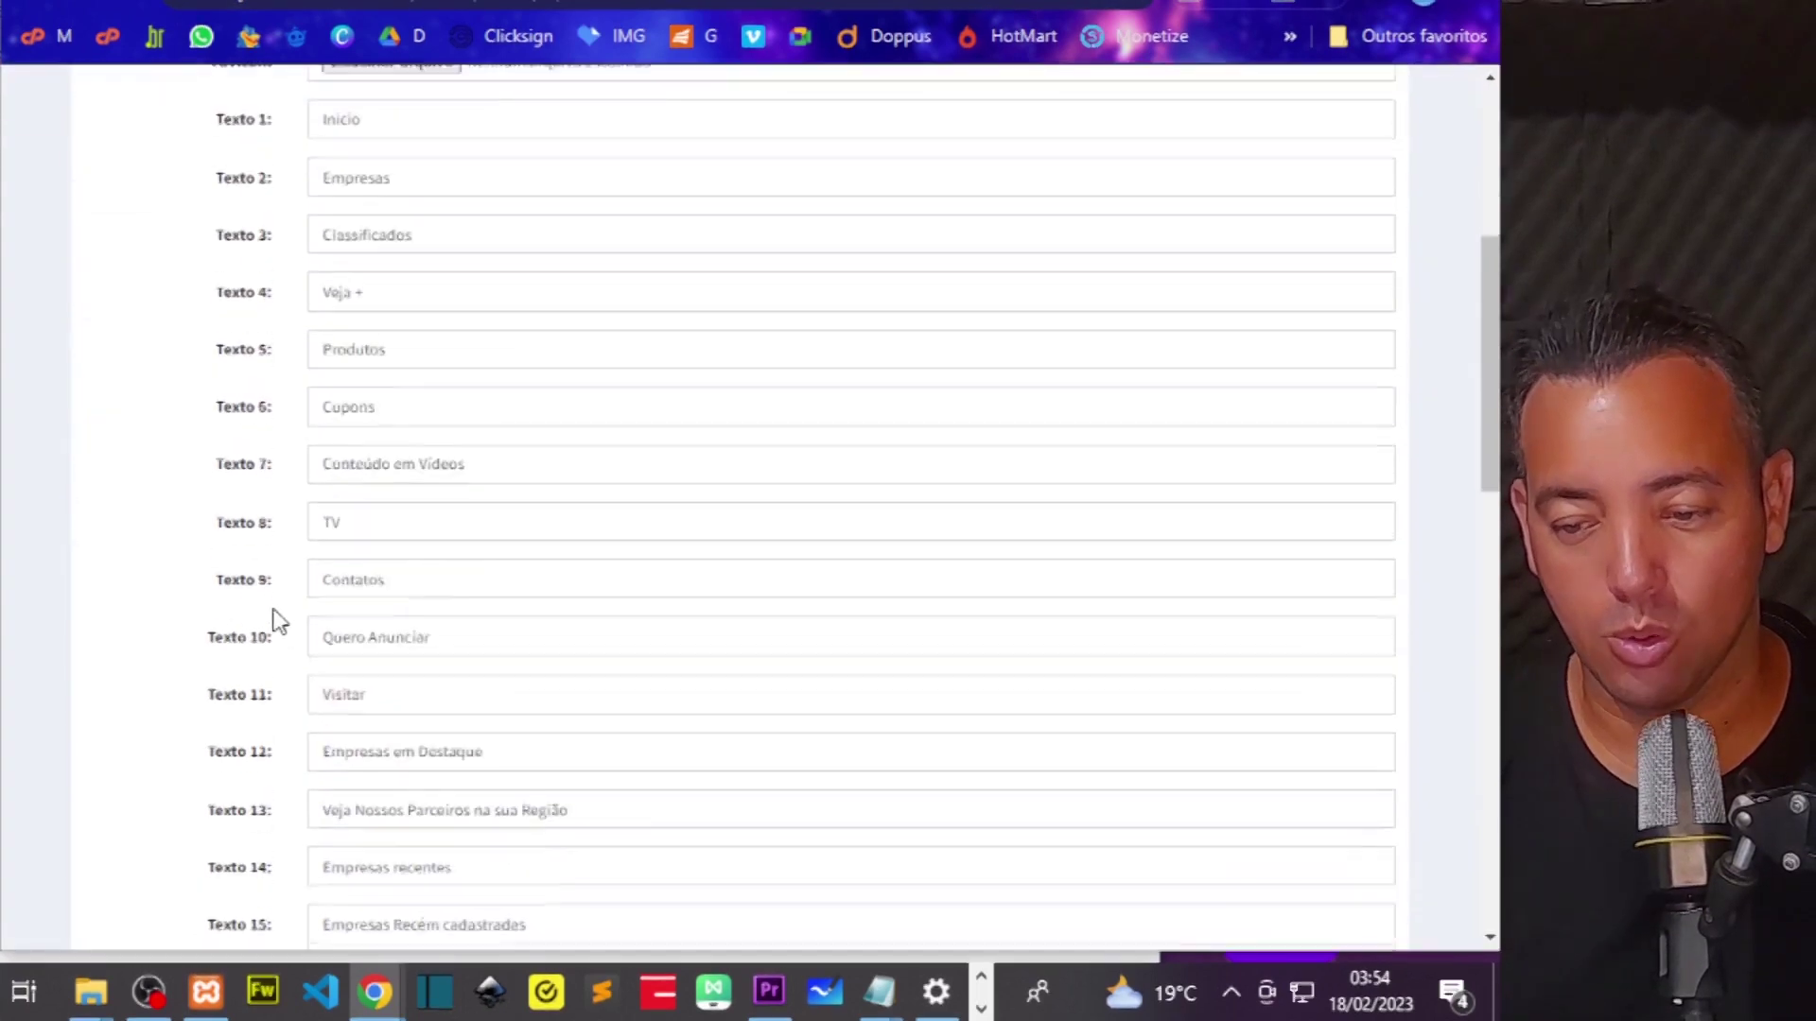
scroll(272, 492, "down", 1)
scroll(353, 402, "down", 1)
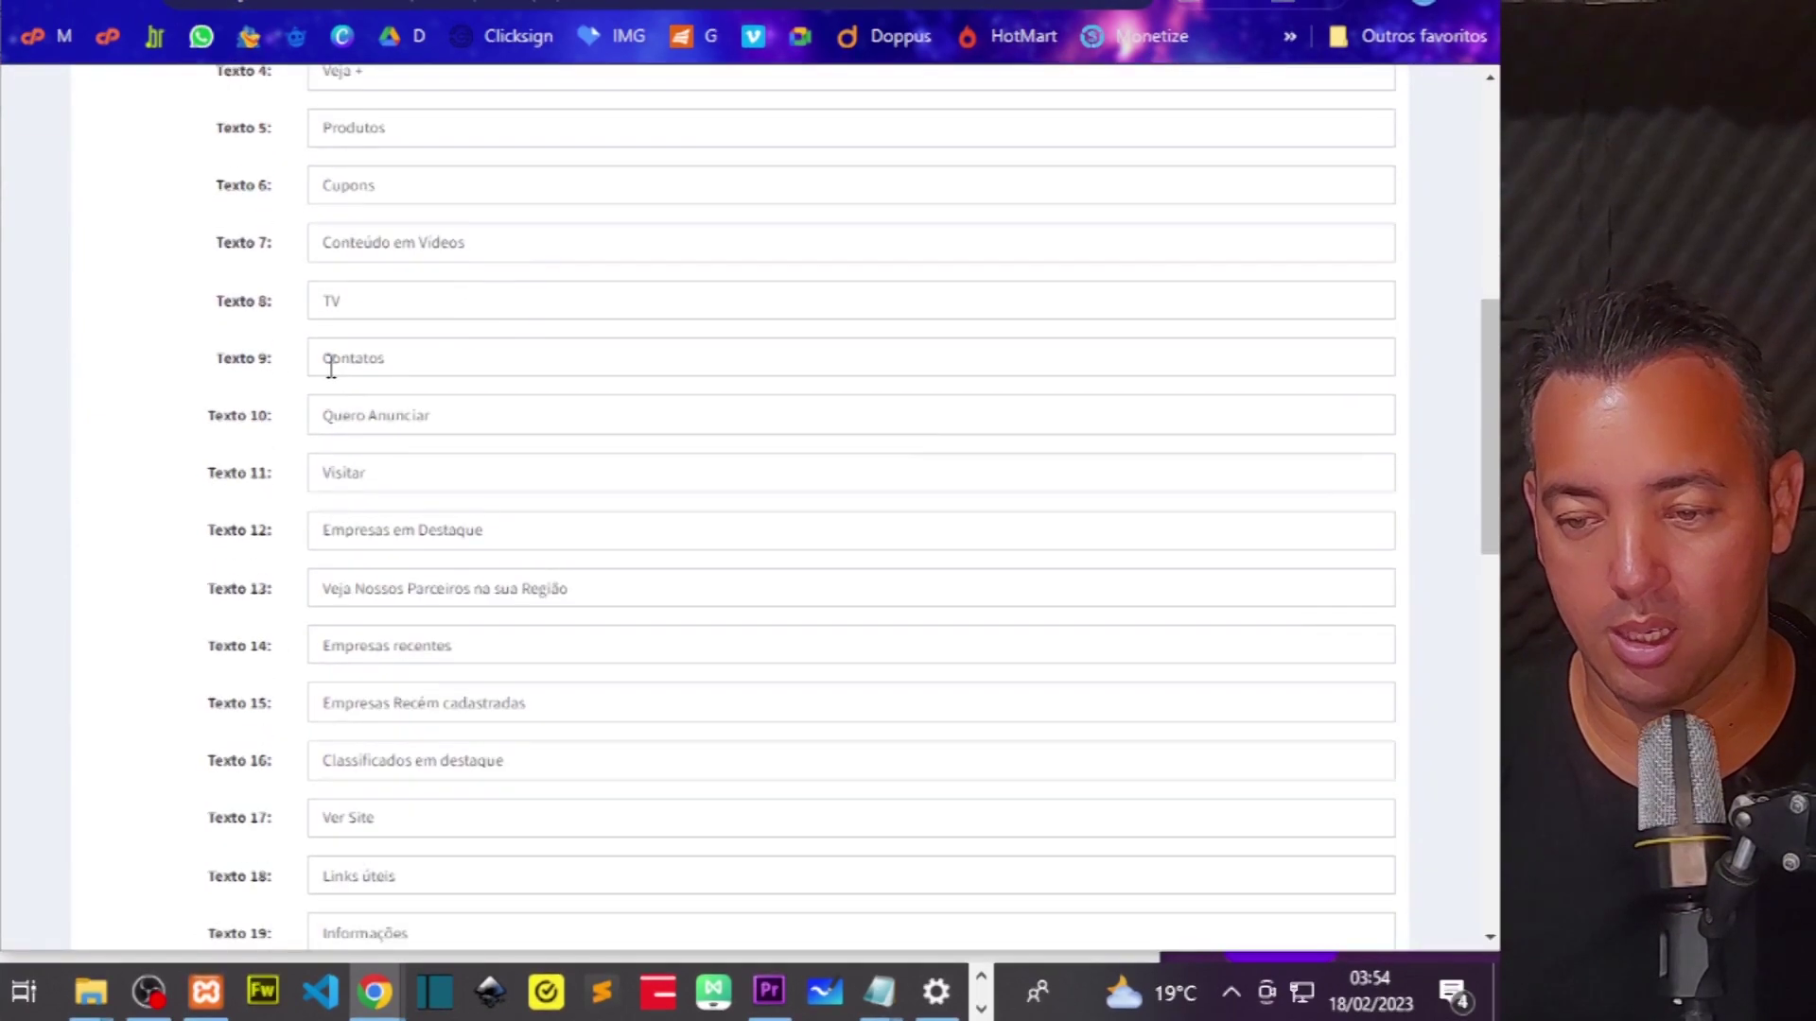
key("ctrl+shift+Tab")
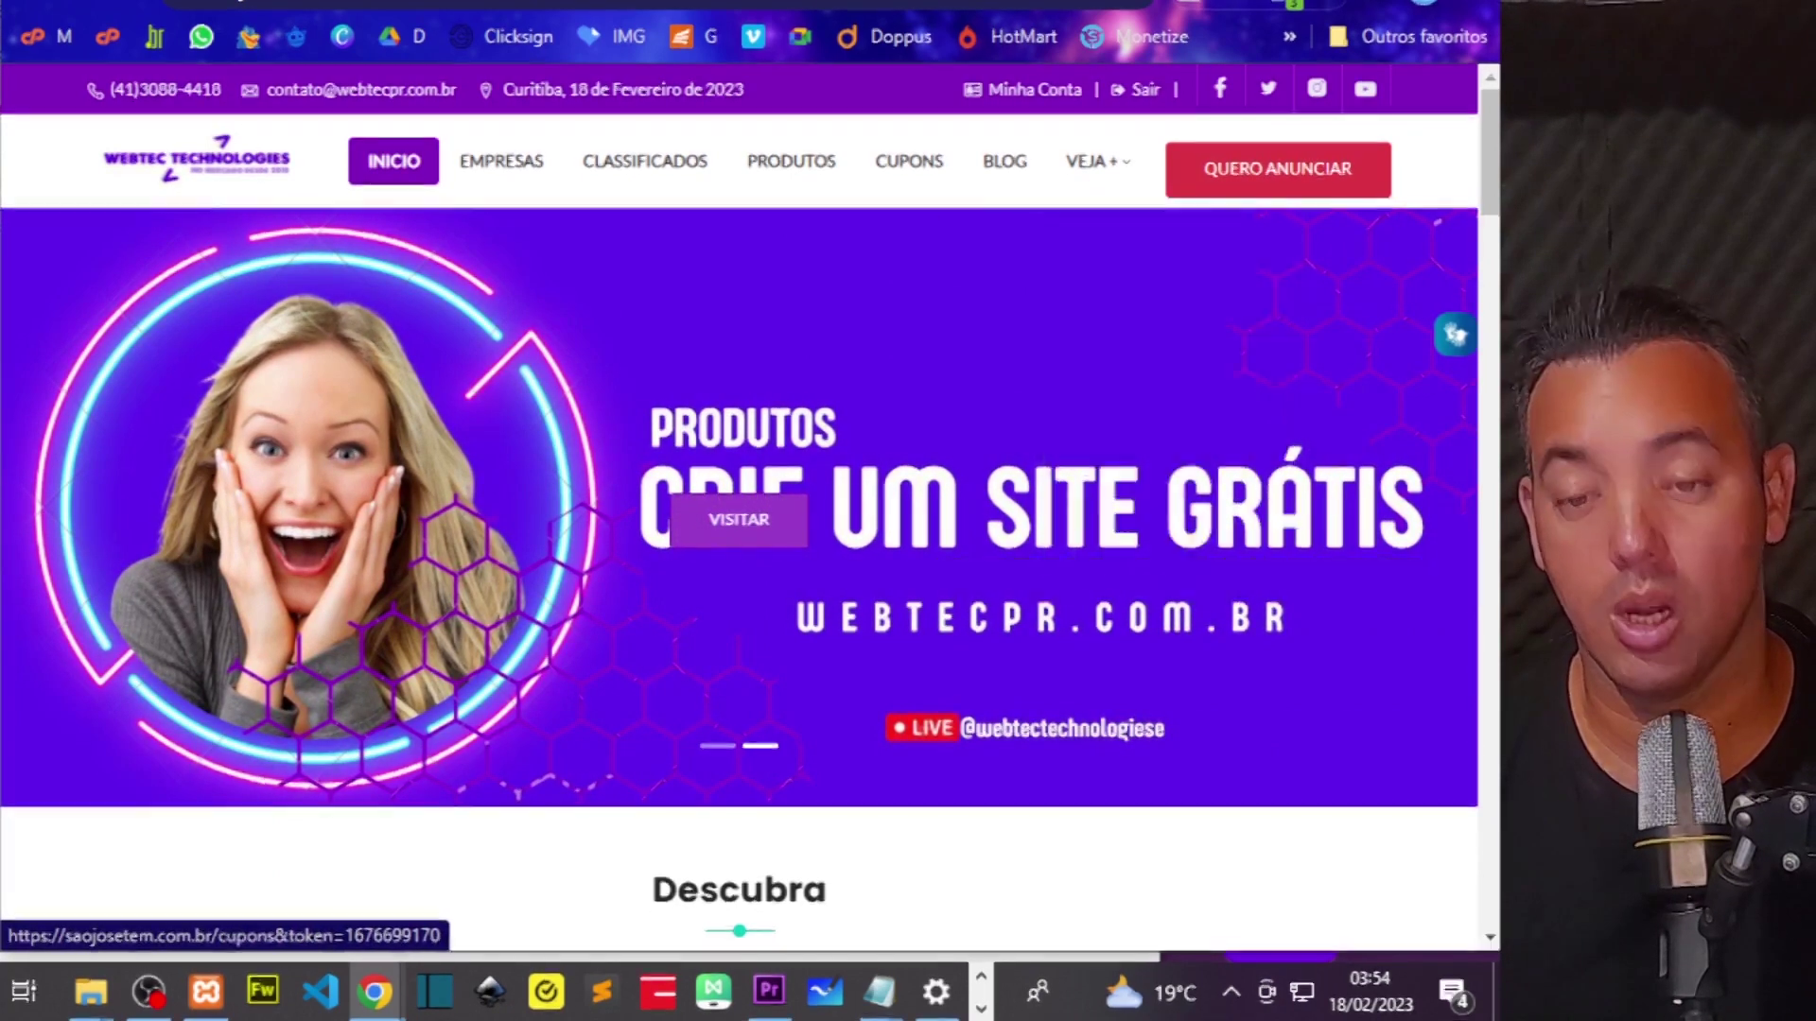
key("ctrl+Tab")
left_click_drag(446, 397, 385, 375)
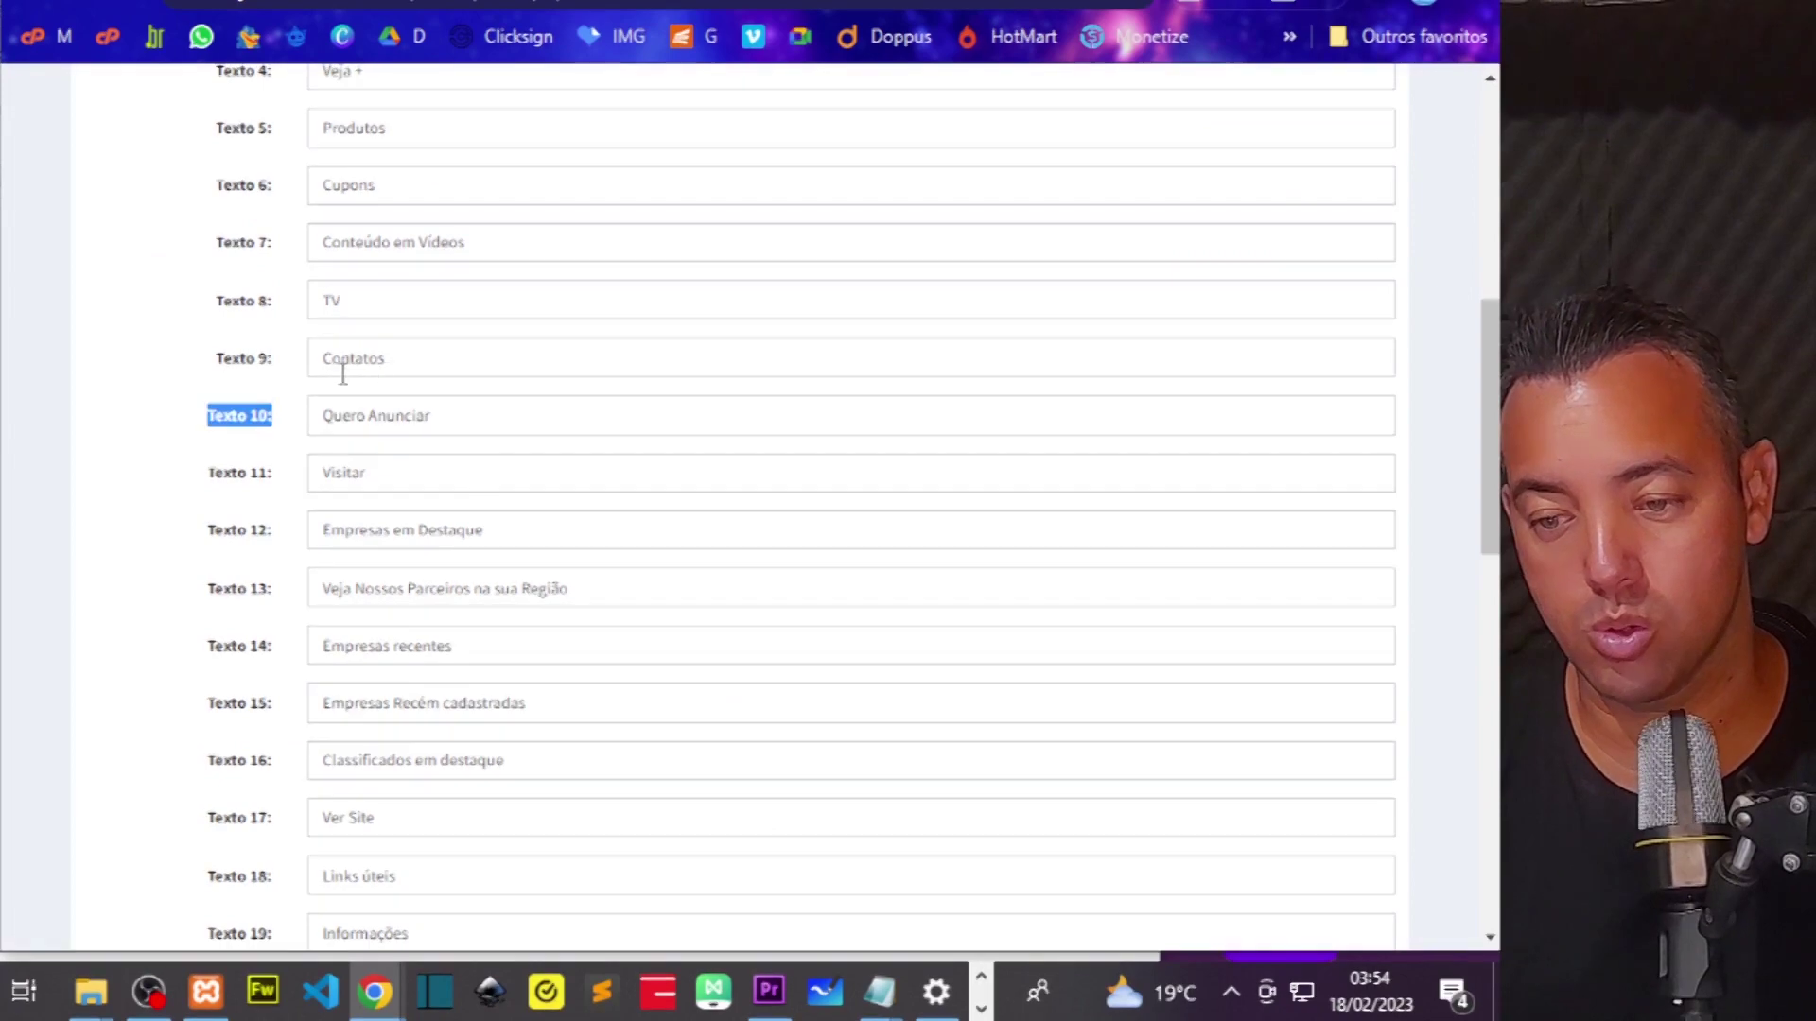
left_click(463, 357)
double_click(364, 357)
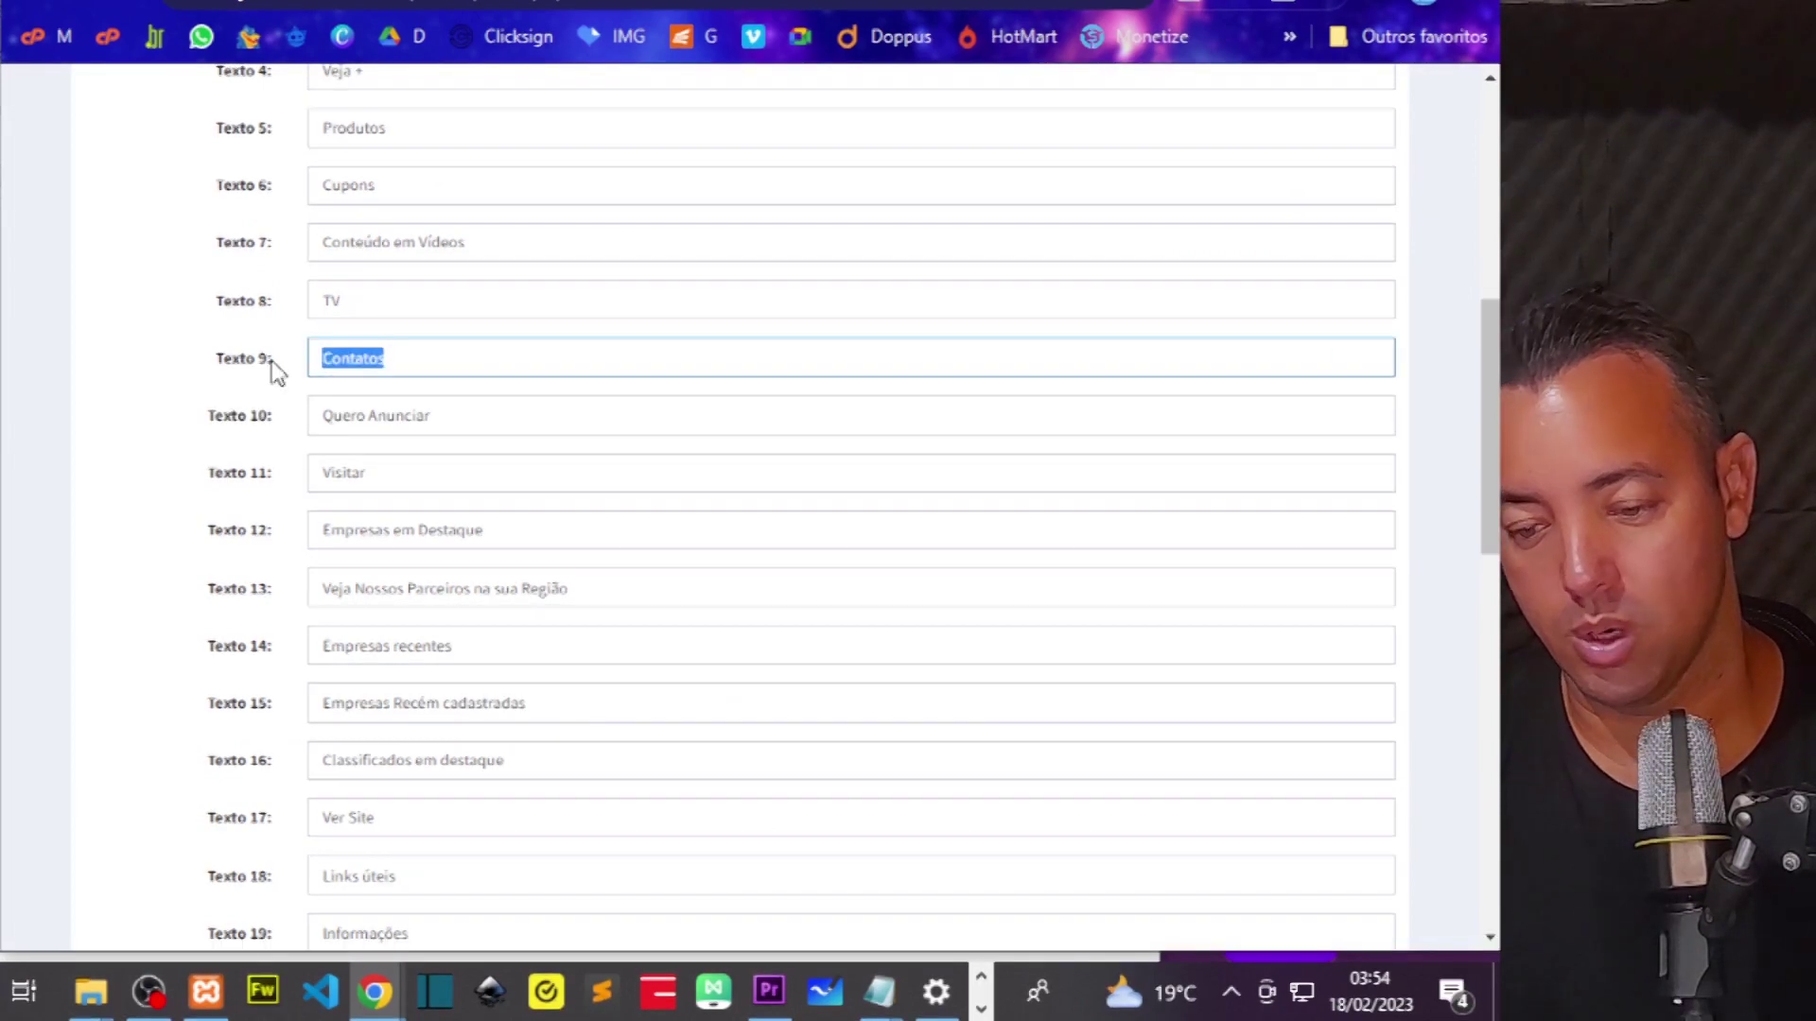
- Locate the Texto 9 label "Contatos" among the "Links úteis" in the public site's footer
key("ctrl+Tab")
scroll(1184, 735, "down", 5)
scroll(1230, 733, "down", 10)
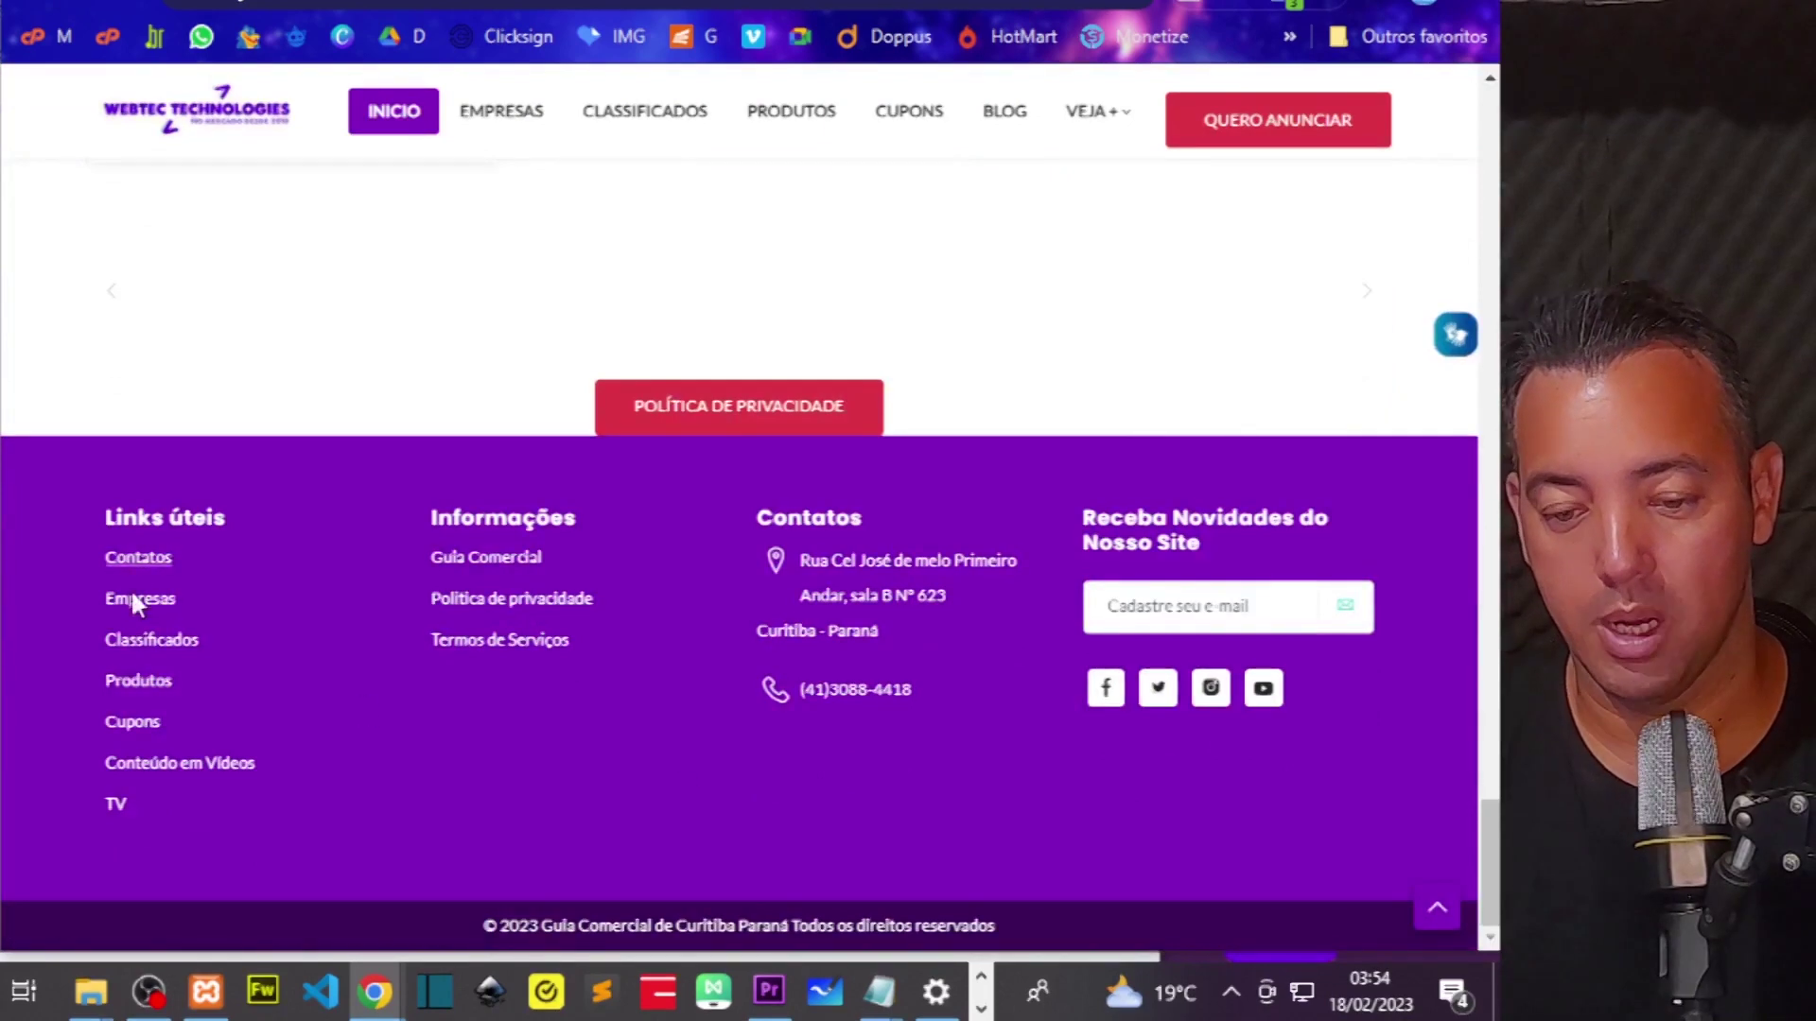